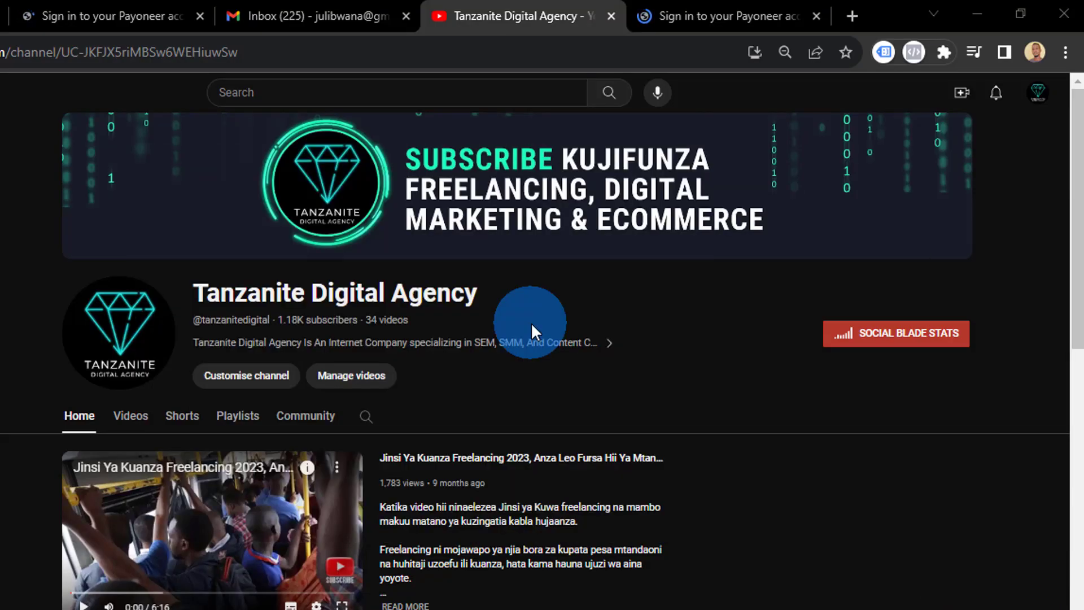
scroll(684, 333, "down", 12)
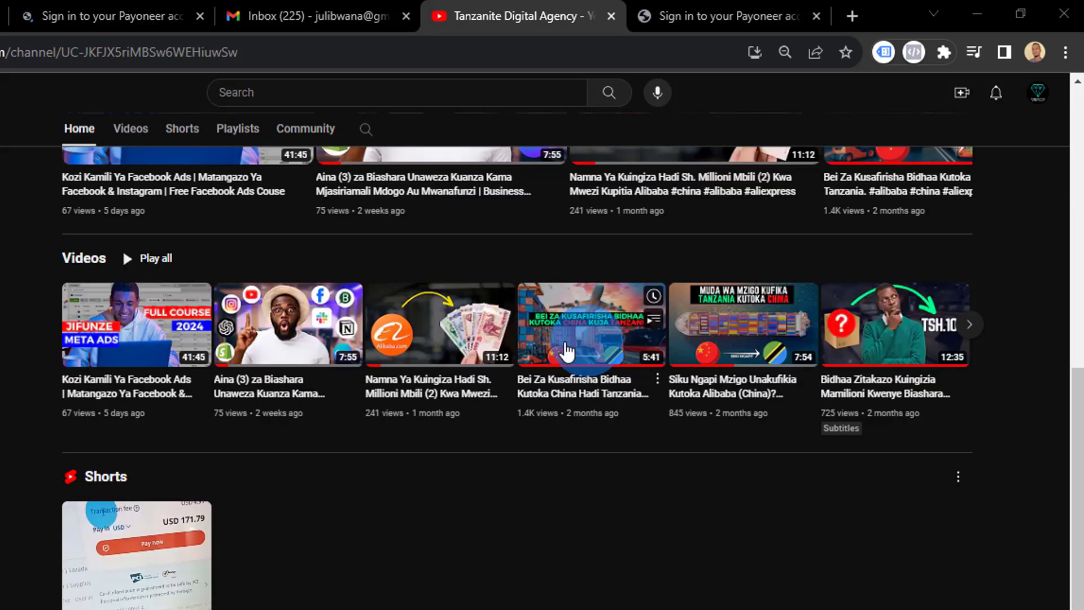
scroll(1046, 536, "up", 8)
scroll(1046, 536, "up", 3)
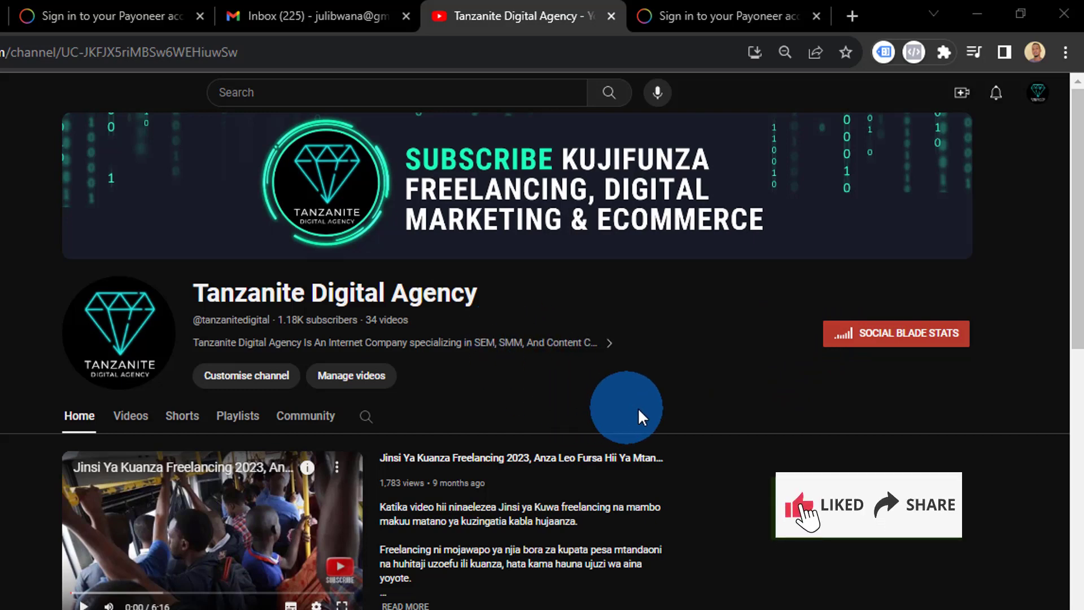
scroll(716, 408, "down", 3)
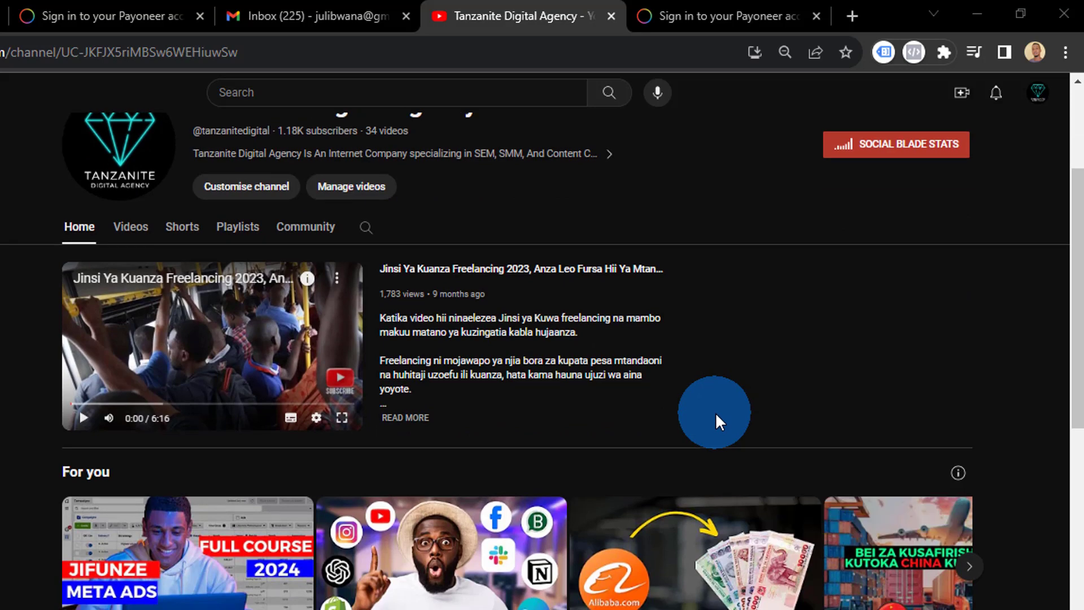
scroll(692, 391, "up", 3)
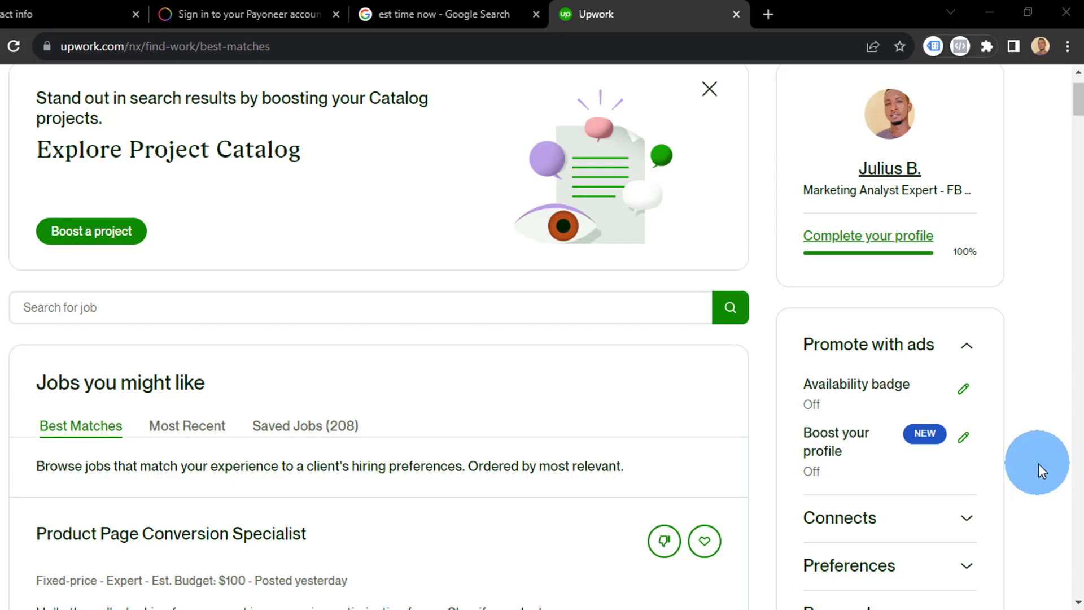
- Switch to Upwork and open the account settings from the profile menu
scroll(1038, 320, "up", 2)
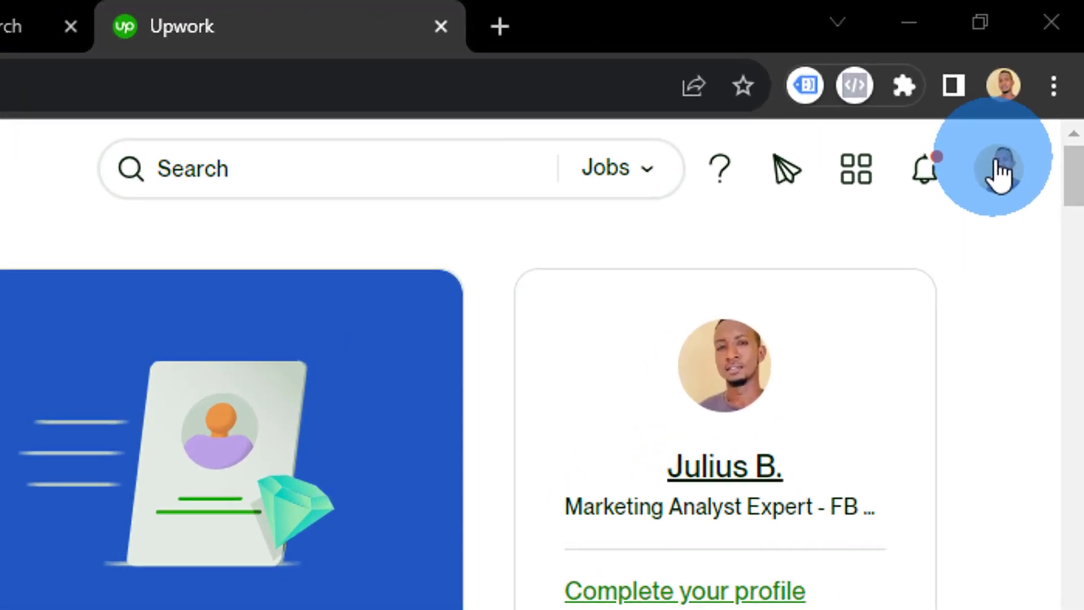
left_click(998, 171)
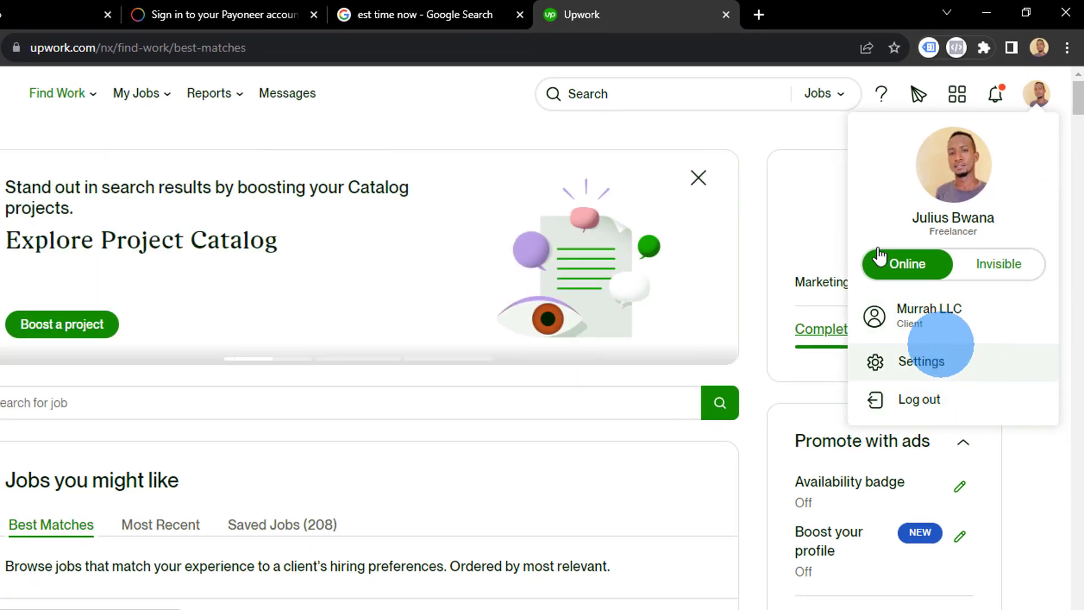
left_click(922, 360)
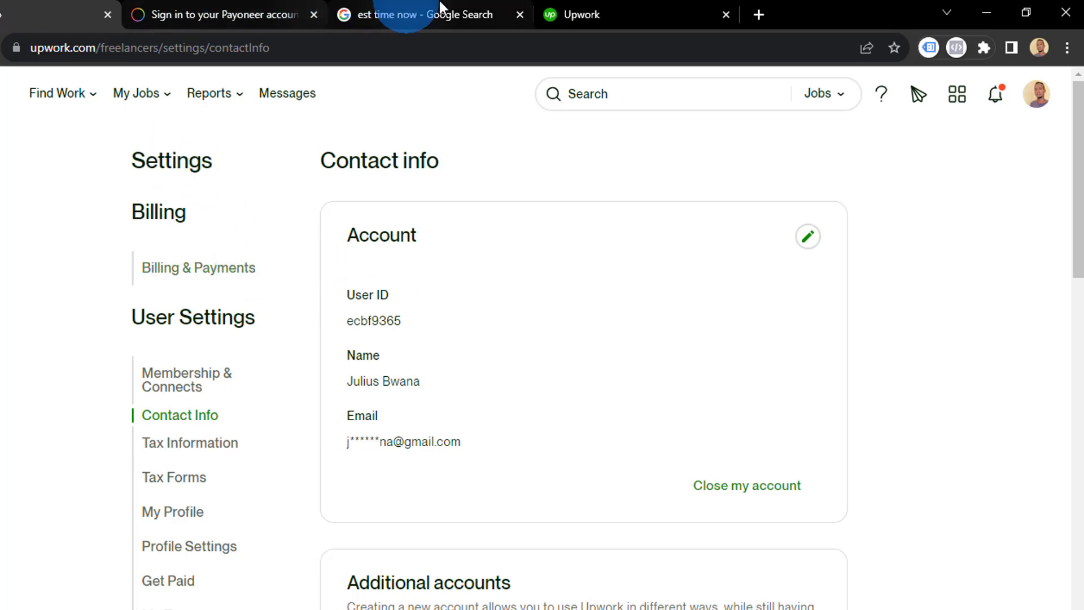
left_click(559, 14)
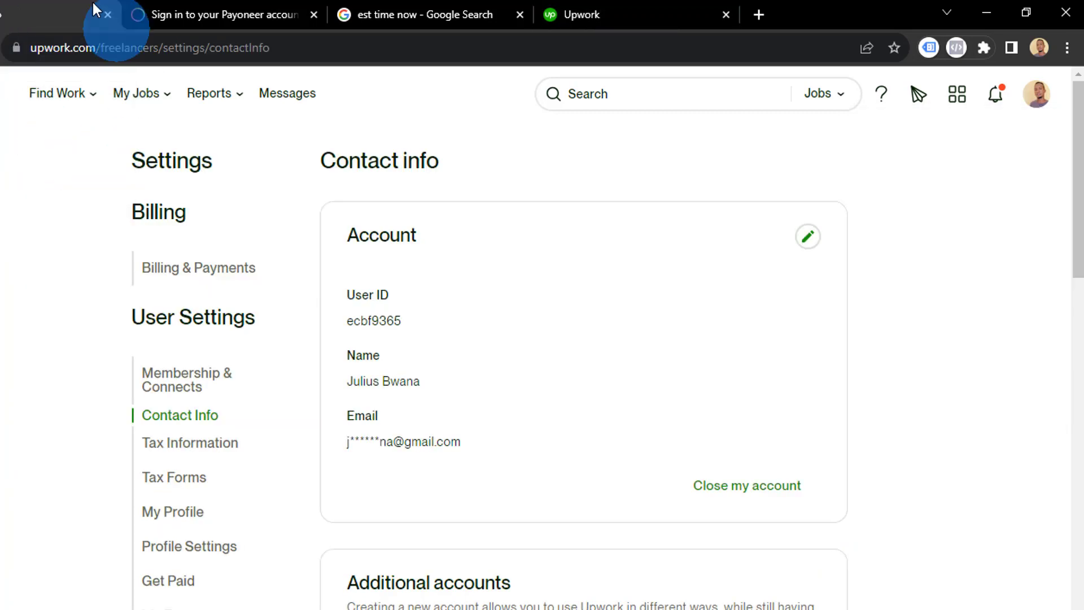
left_click(46, 101)
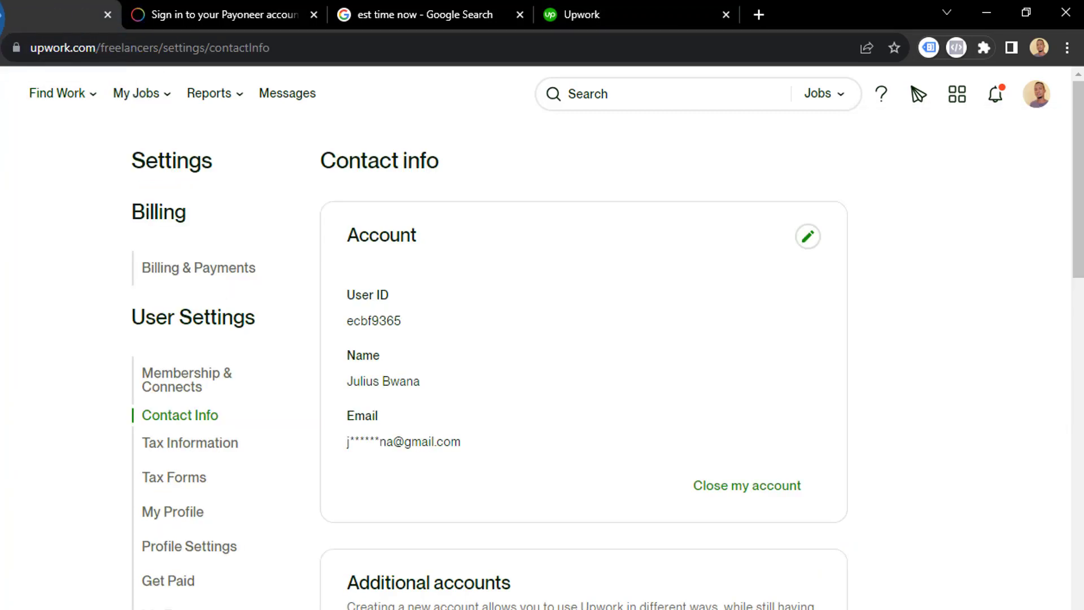
left_click(225, 119)
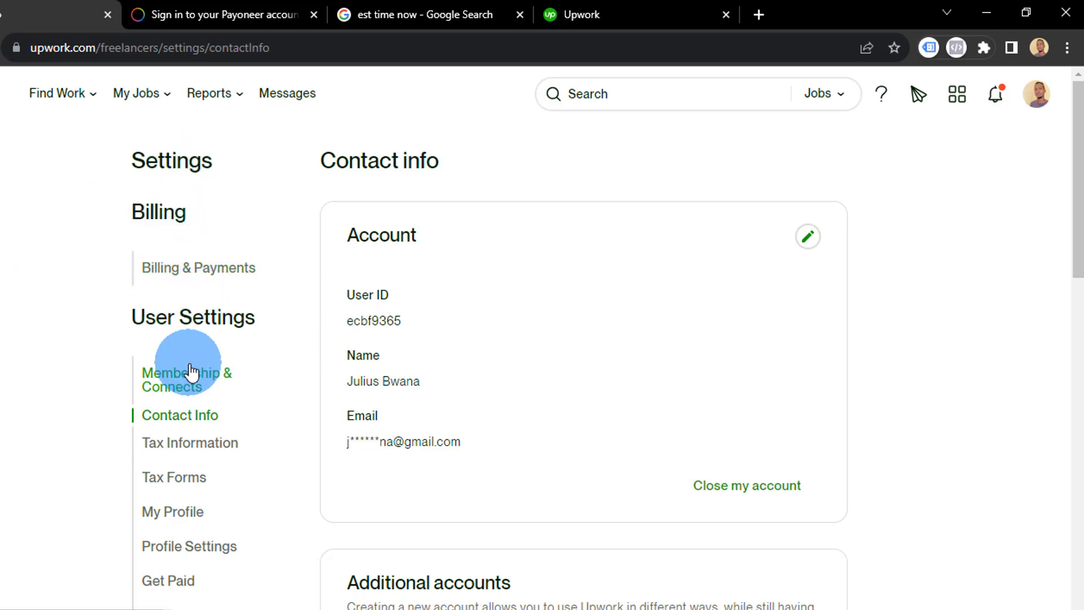
- Open the Get Paid page in the user settings
scroll(195, 403, "down", 3)
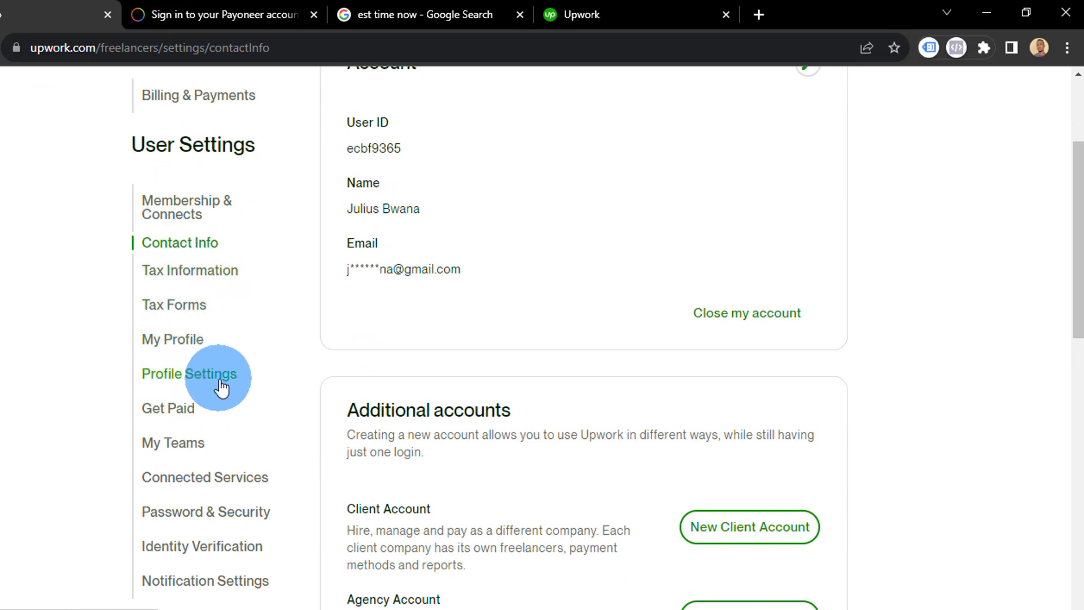
scroll(348, 340, "down", 2)
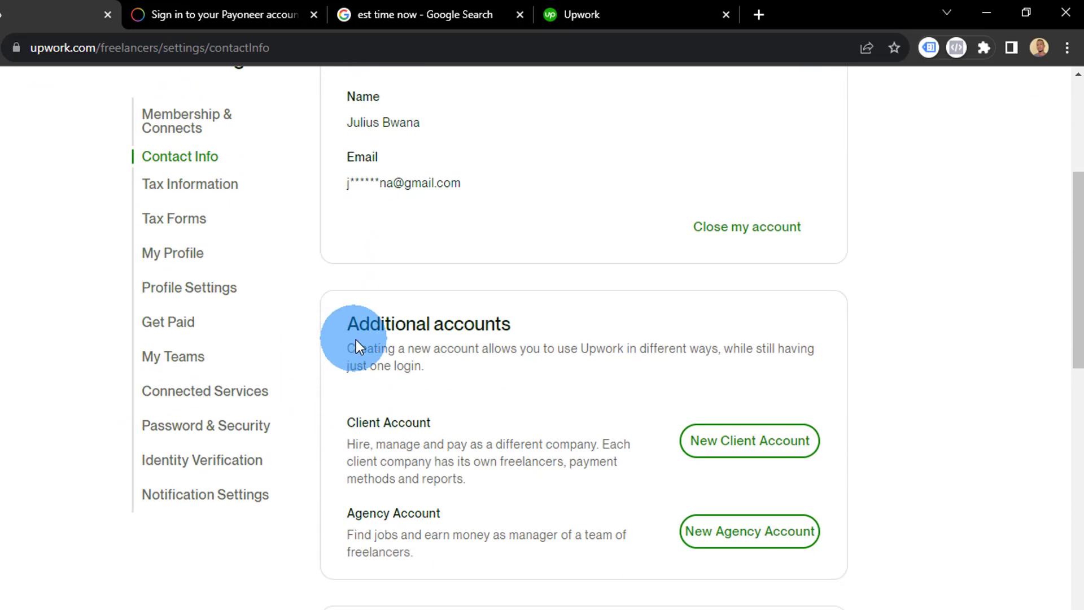
left_click(180, 335)
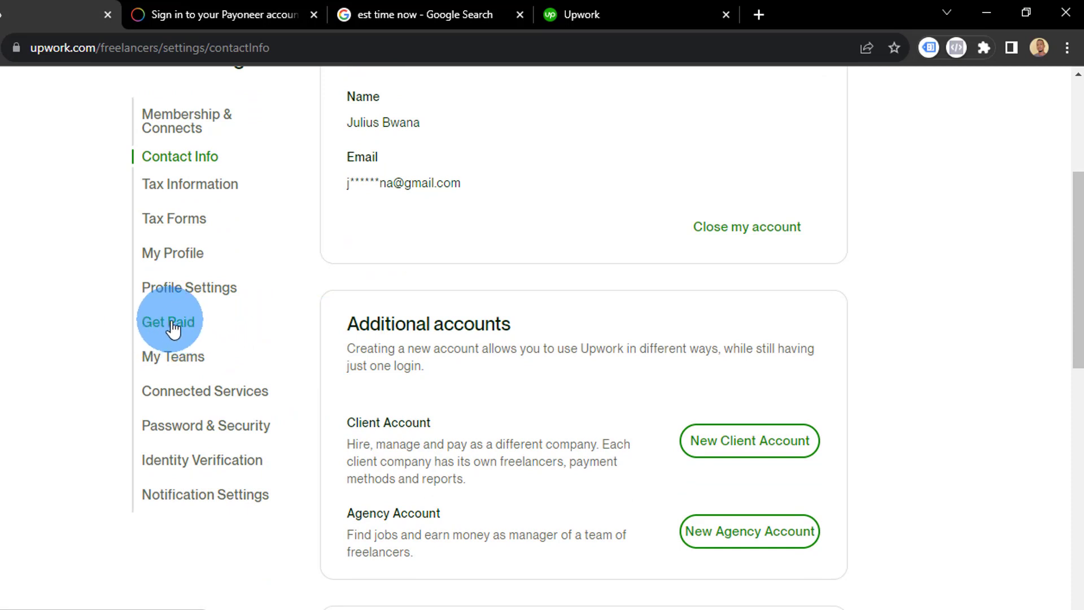
scroll(307, 234, "down", 1)
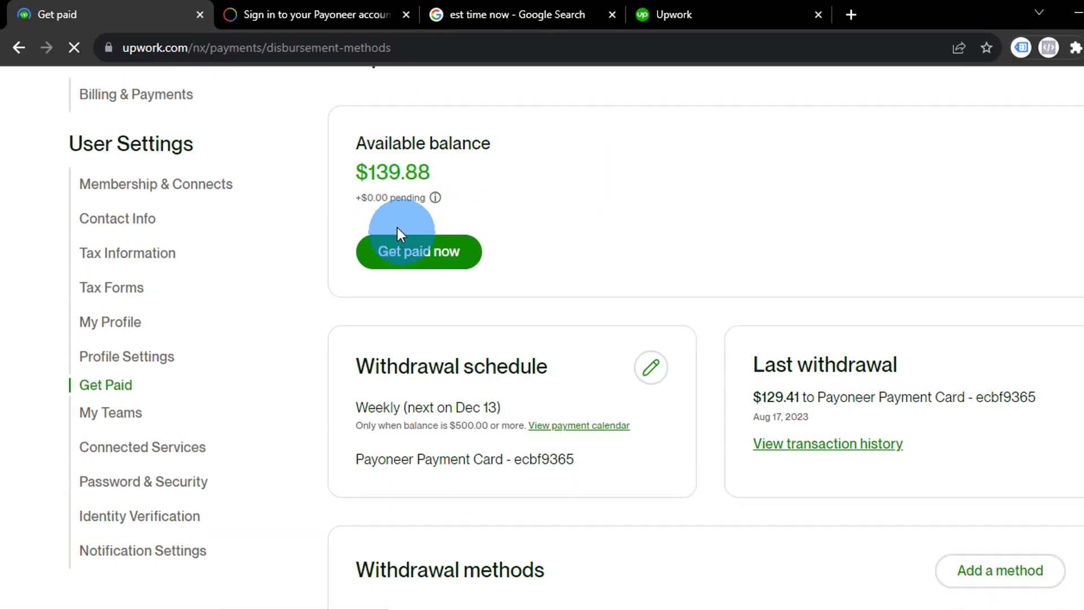
- Review the withdrawal schedule and current withdrawal method, and open the choices for adding a withdrawal method
scroll(495, 150, "down", 3)
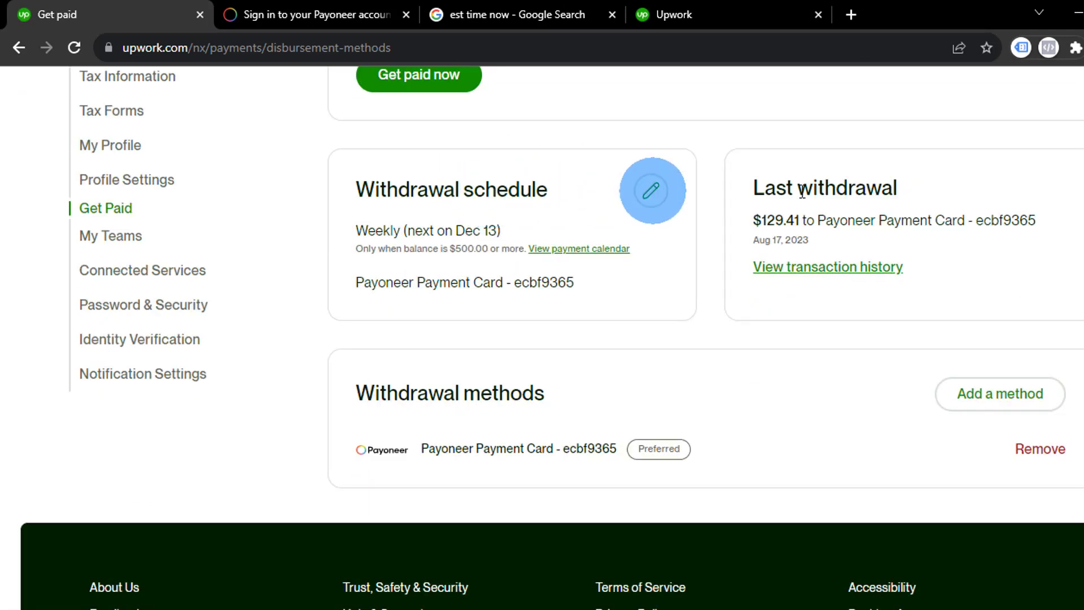
scroll(678, 284, "down", 3)
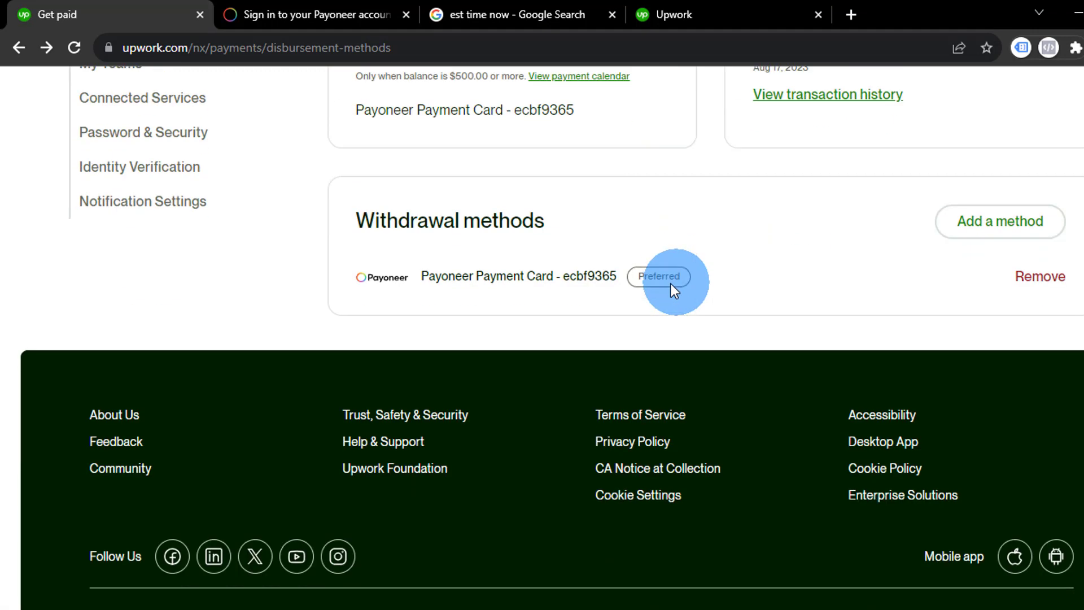
scroll(367, 305, "up", 3)
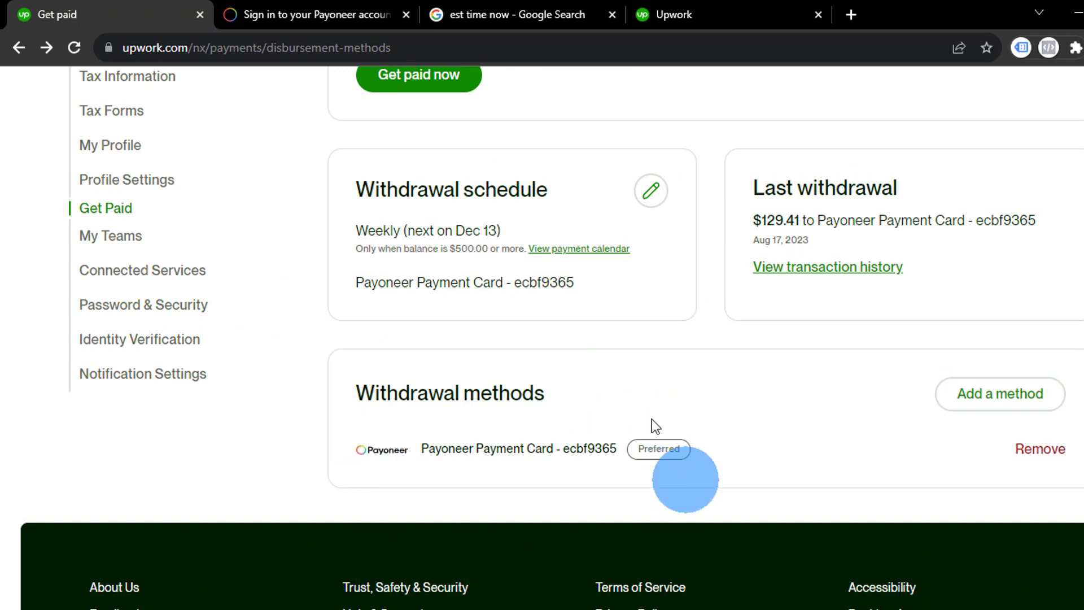
scroll(419, 416, "up", 3)
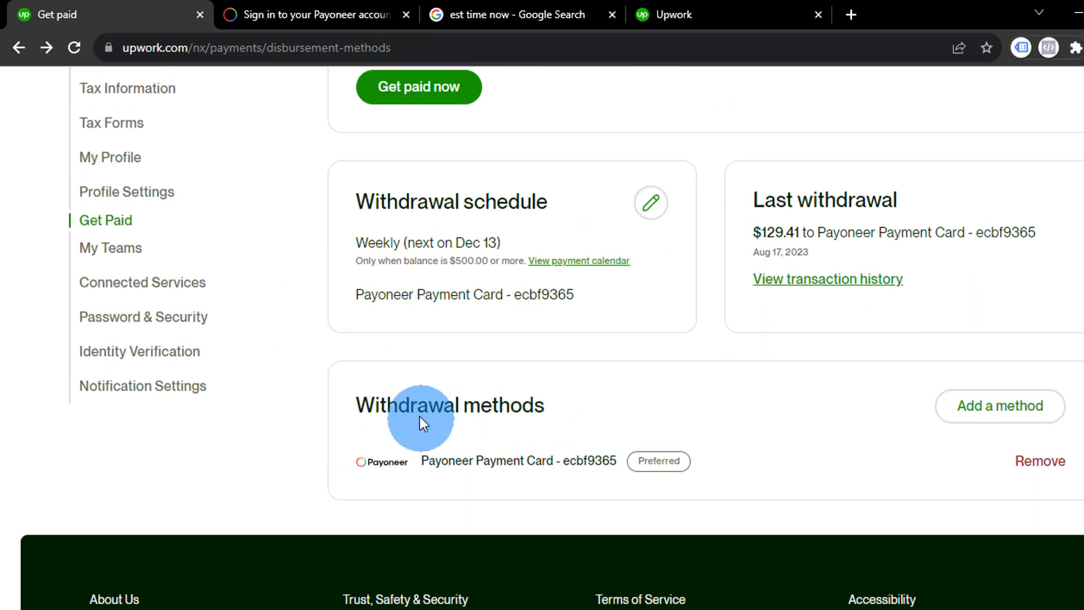
scroll(392, 463, "down", 3)
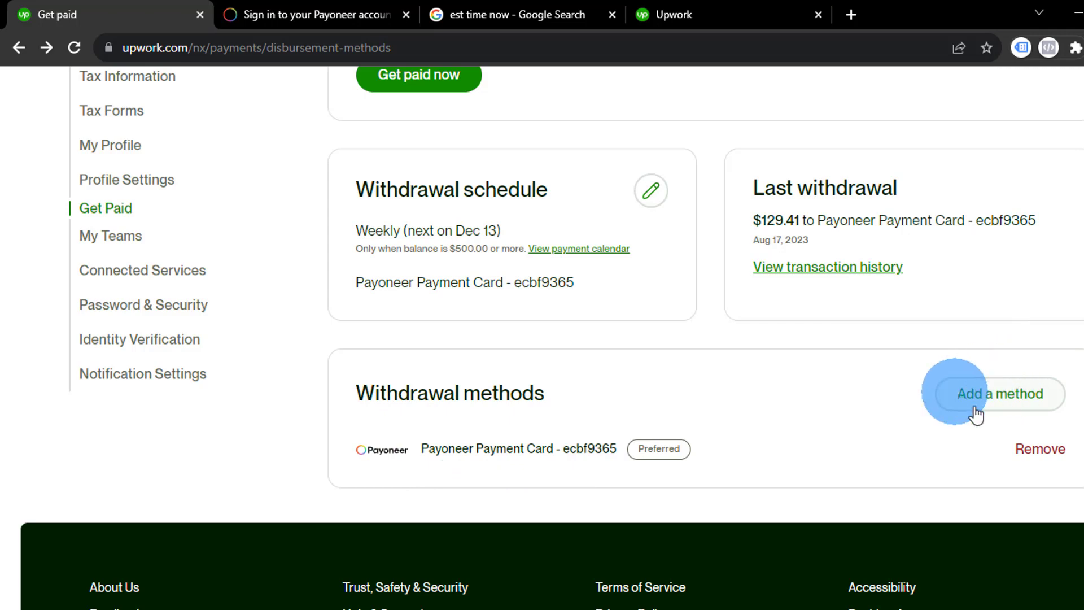
left_click(1008, 402)
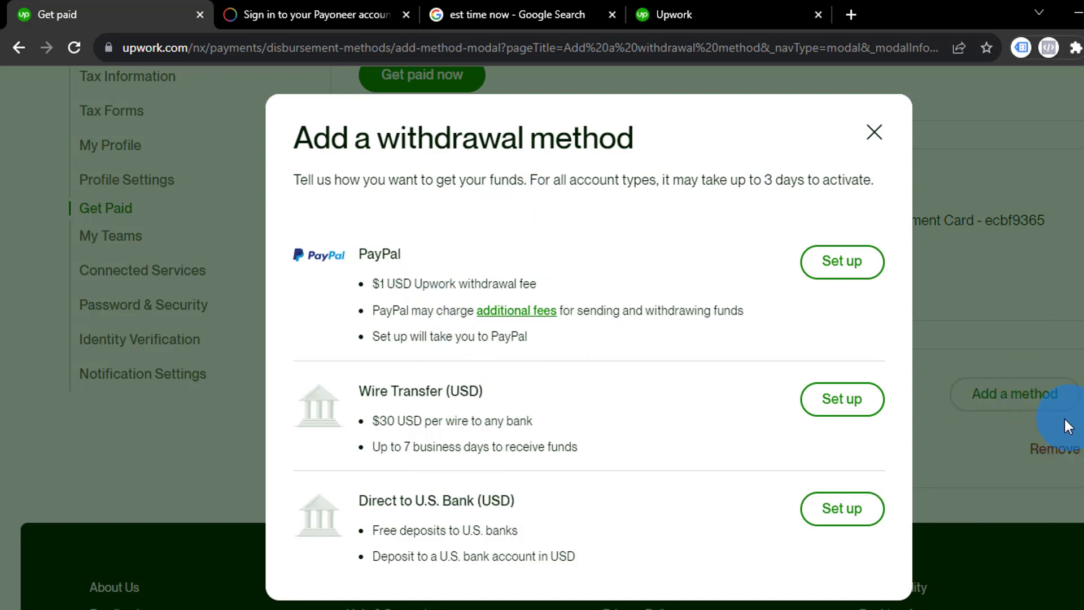
- Examine the PayPal and wire transfer options, their fees and the activation time, and close the withdrawal method choices
left_click_drag(399, 254, 356, 254)
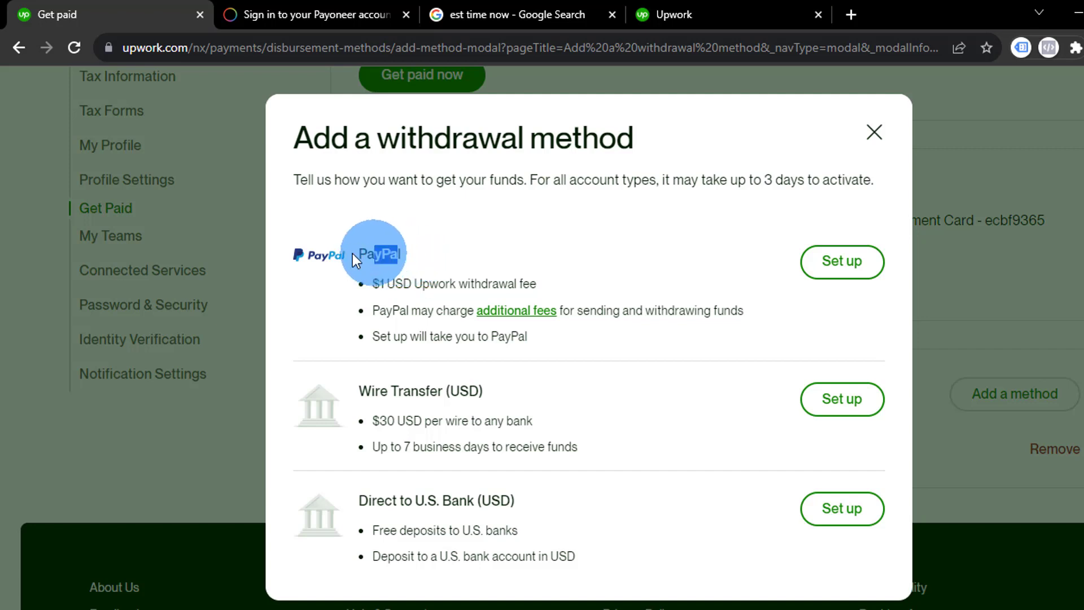
left_click(429, 399)
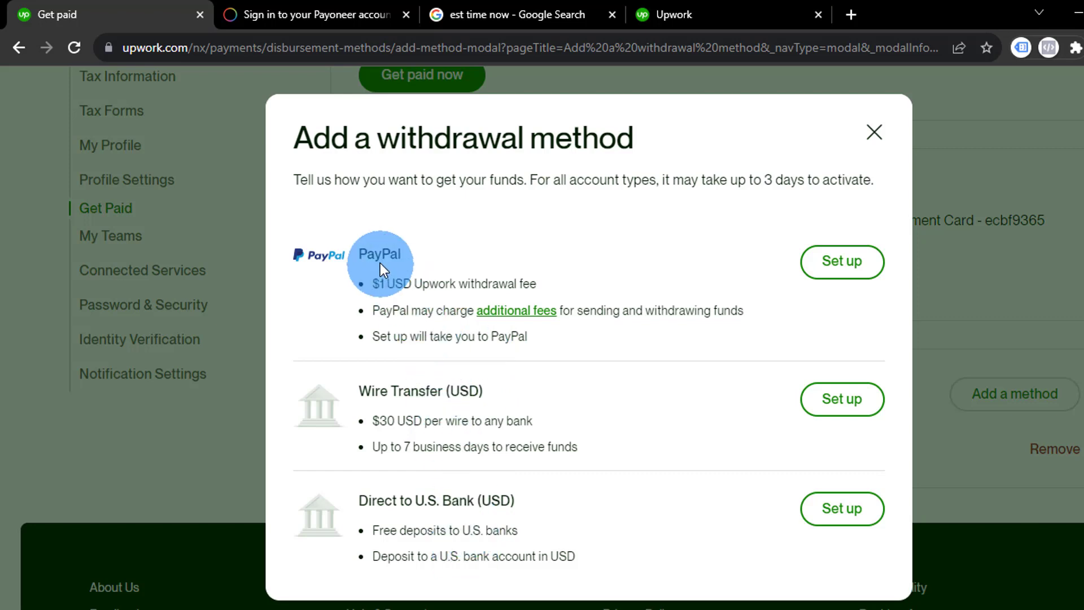
left_click_drag(397, 255, 354, 256)
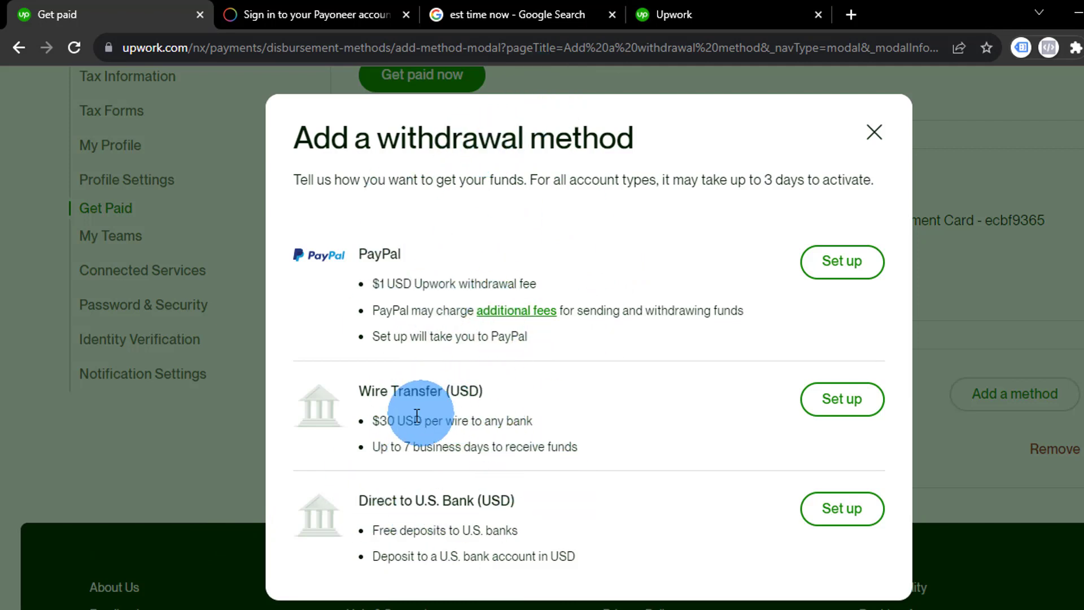
mouse_move(379, 421)
left_mouse_down()
mouse_move(417, 419)
mouse_move(377, 421)
mouse_move(393, 421)
left_mouse_up()
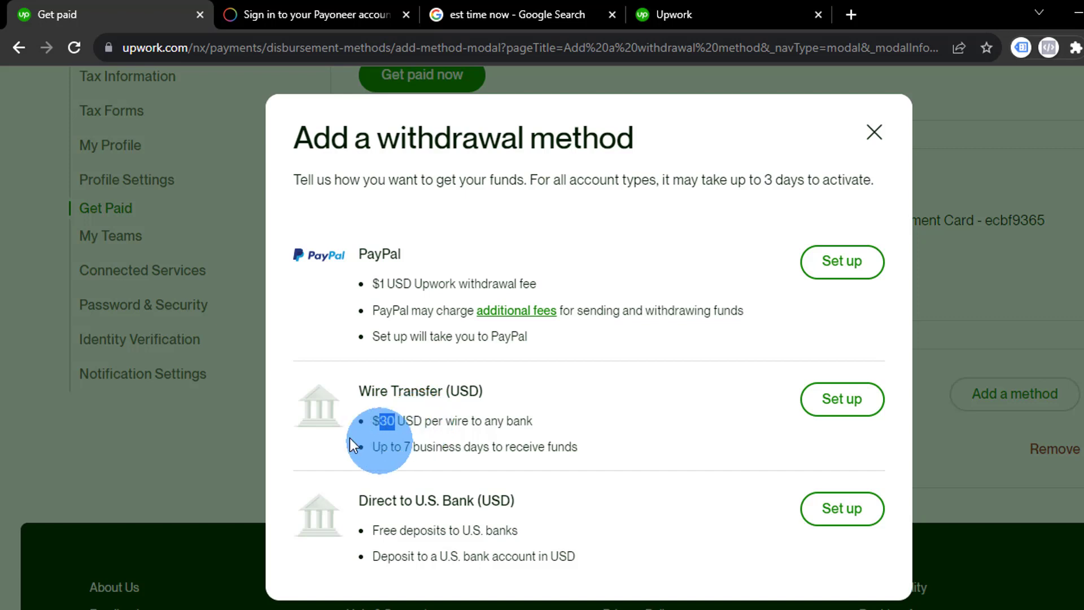
left_click_drag(394, 425, 438, 423)
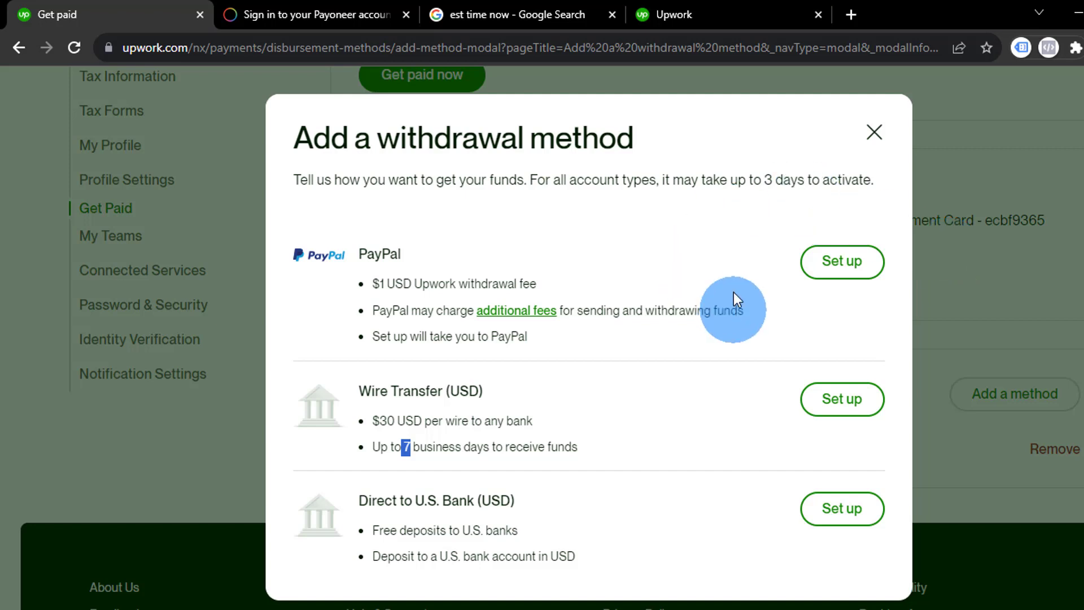
left_click_drag(662, 180, 875, 185)
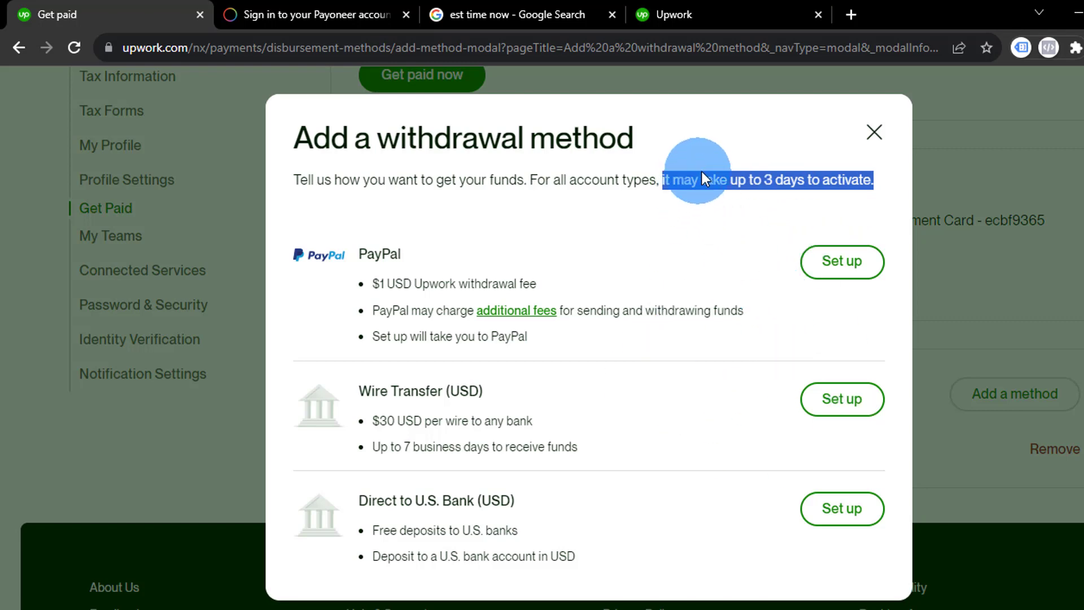
left_click(932, 237)
- Look over the available balance, withdrawal schedule, last withdrawal and withdrawal methods on the Get Paid page
scroll(511, 431, "down", 5)
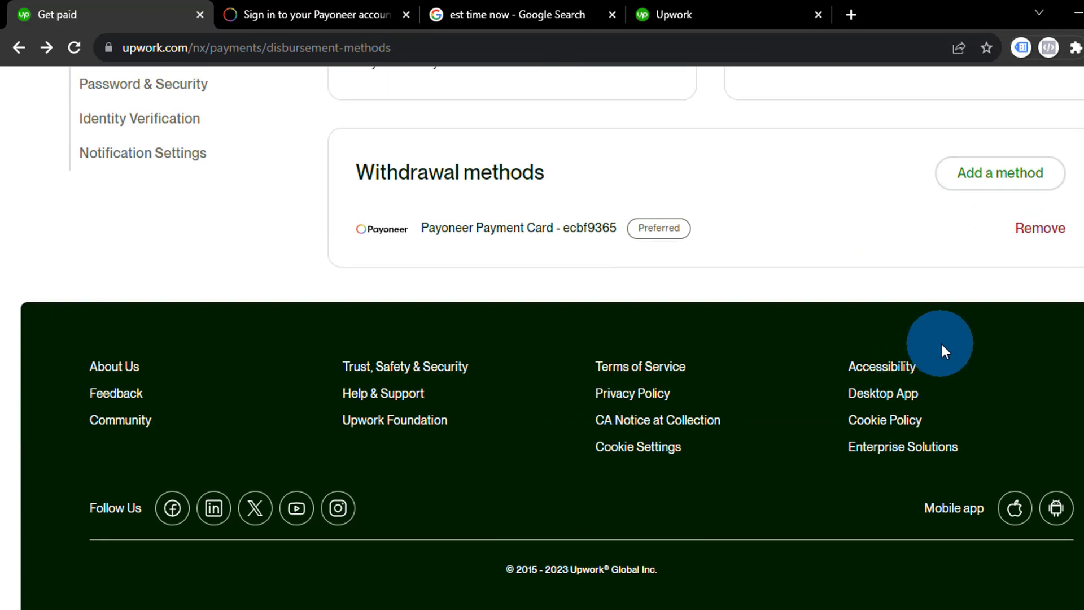
scroll(941, 341, "up", 8)
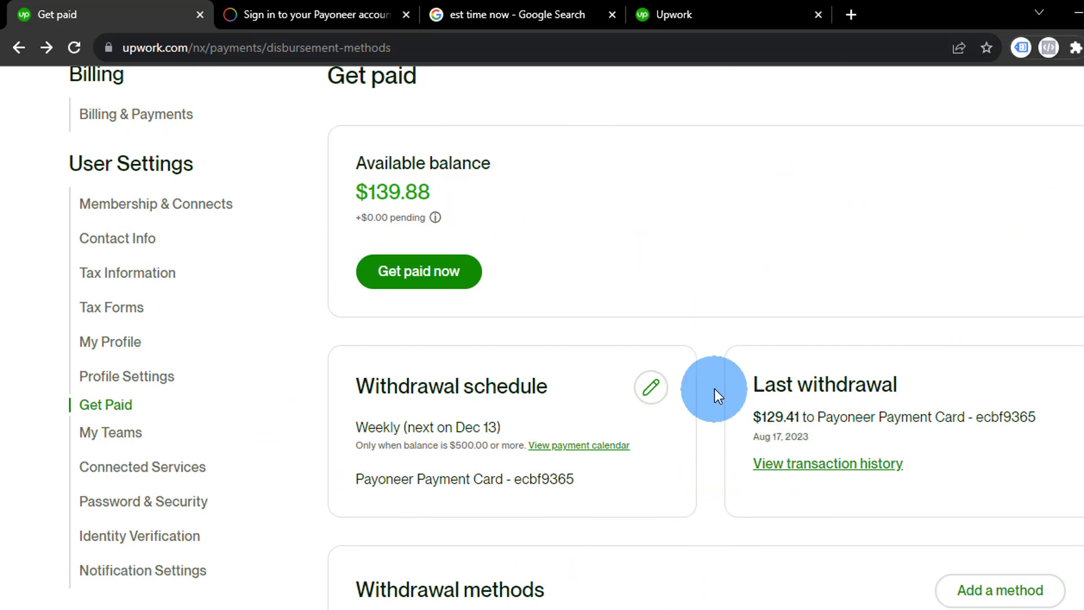
scroll(610, 429, "up", 3)
scroll(477, 300, "down", 3)
scroll(635, 286, "up", 3)
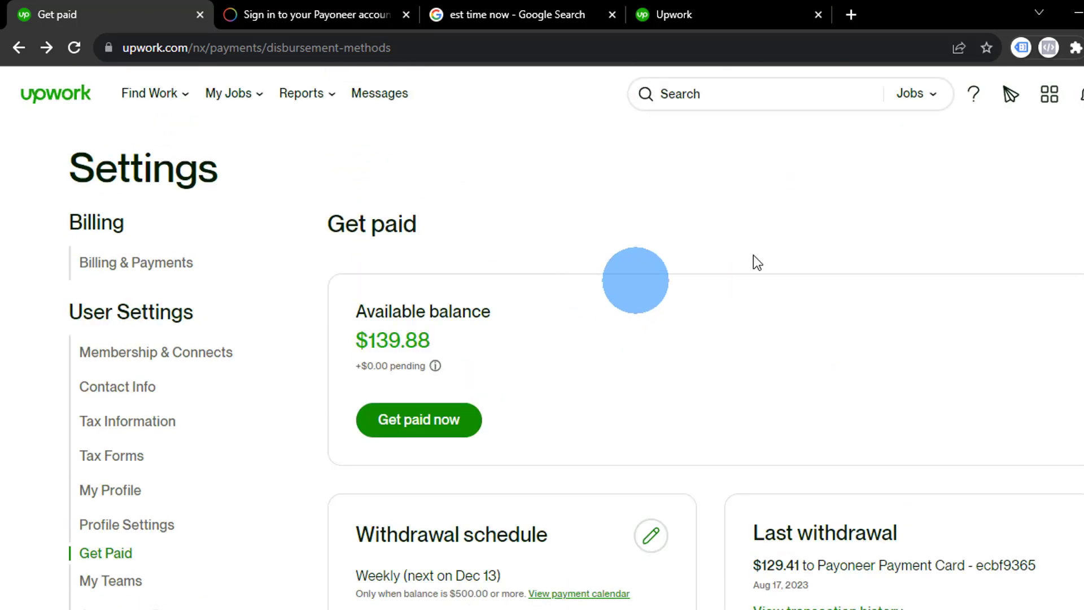
scroll(854, 377, "down", 3)
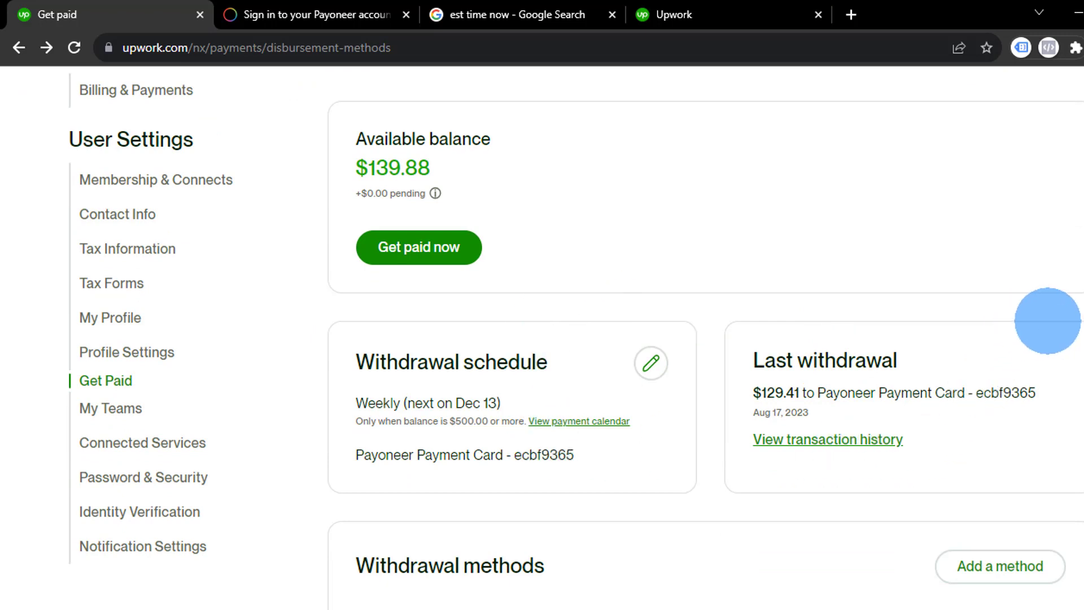
scroll(1045, 319, "up", 3)
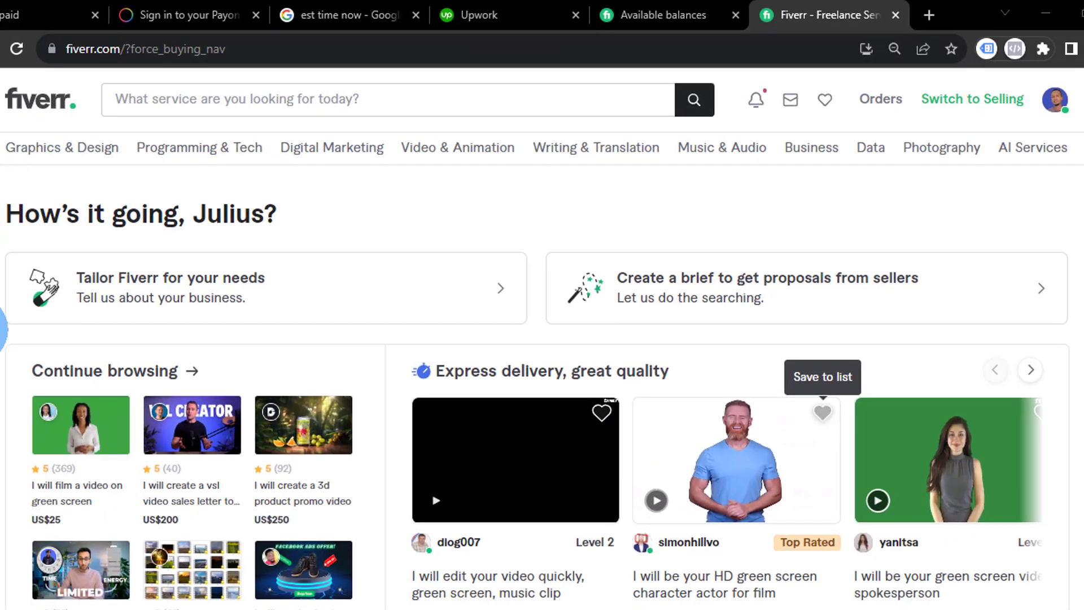
scroll(1007, 406, "down", 6)
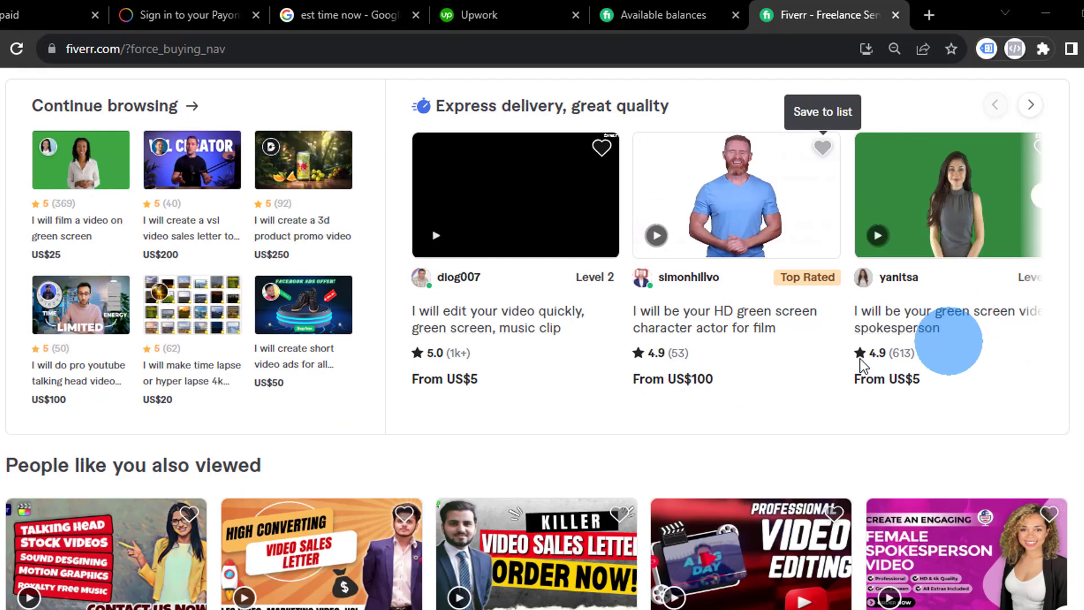
scroll(1006, 405, "down", 2)
scroll(1007, 405, "down", 3)
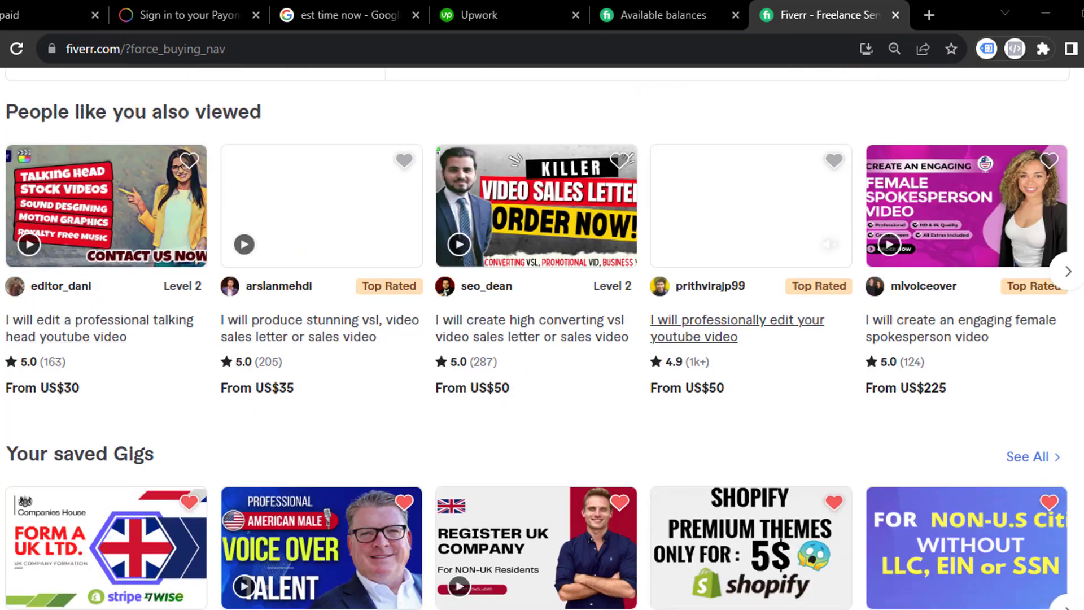
scroll(1007, 406, "down", 5)
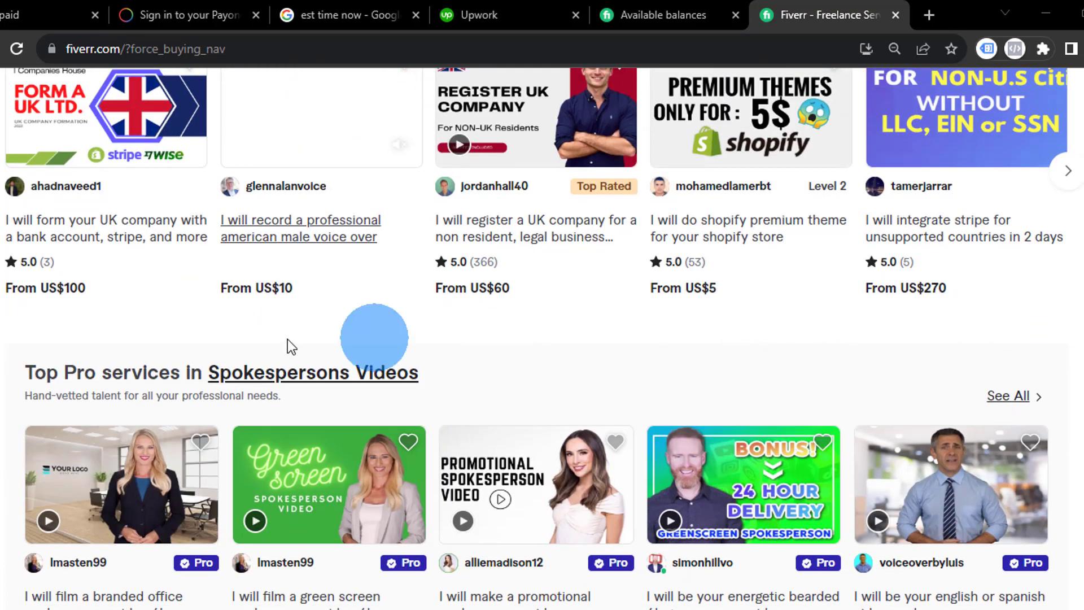
scroll(286, 347, "up", 15)
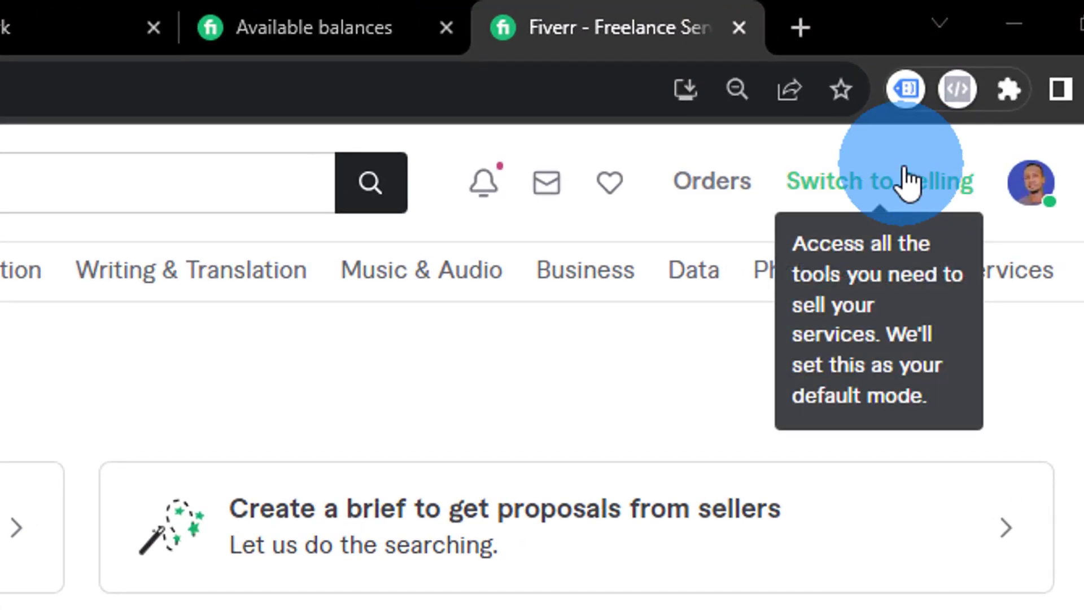
- Switch Fiverr to selling mode and go from the Earnings overview to the payout method management
left_click(913, 181)
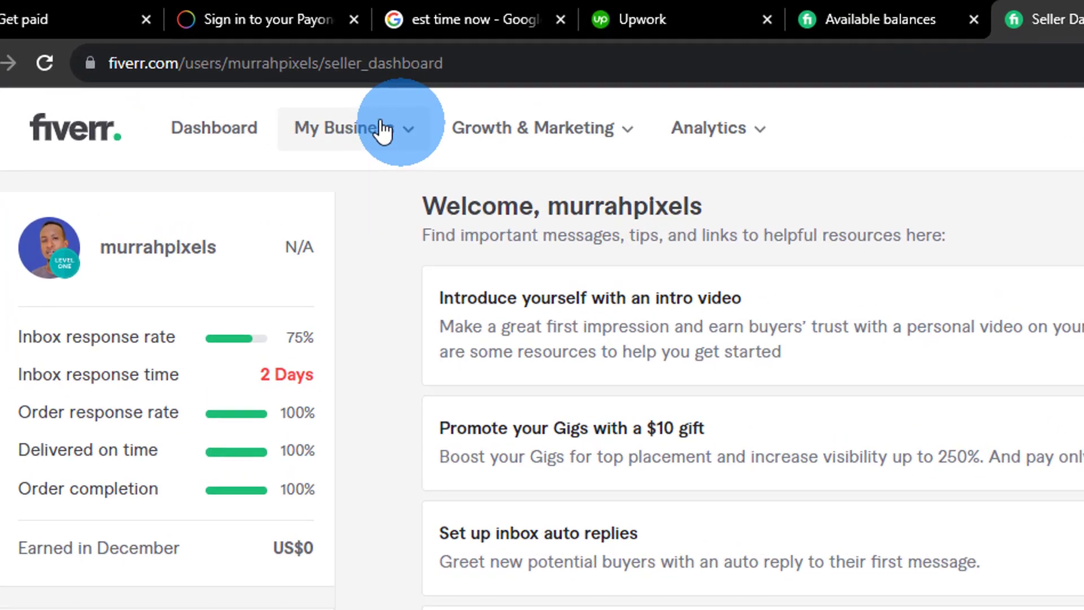
left_click(387, 129)
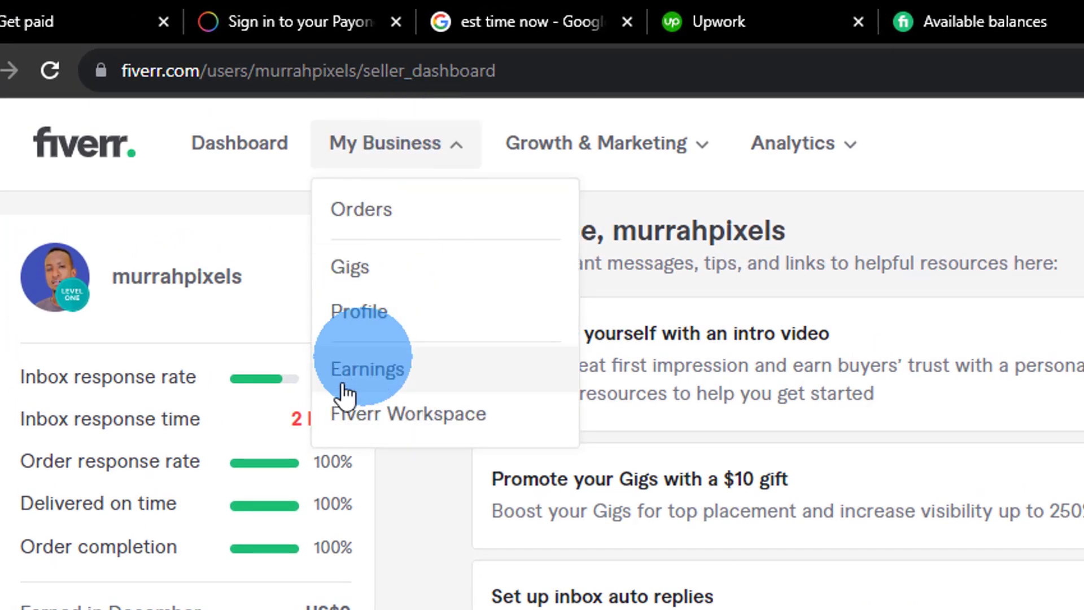
left_click(393, 379)
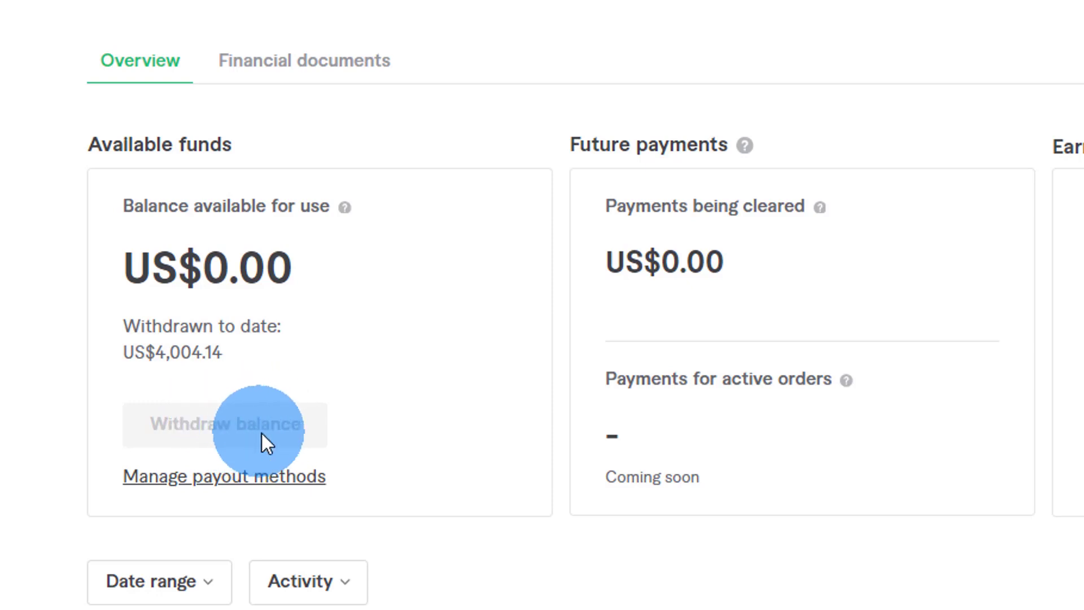
left_click(231, 489)
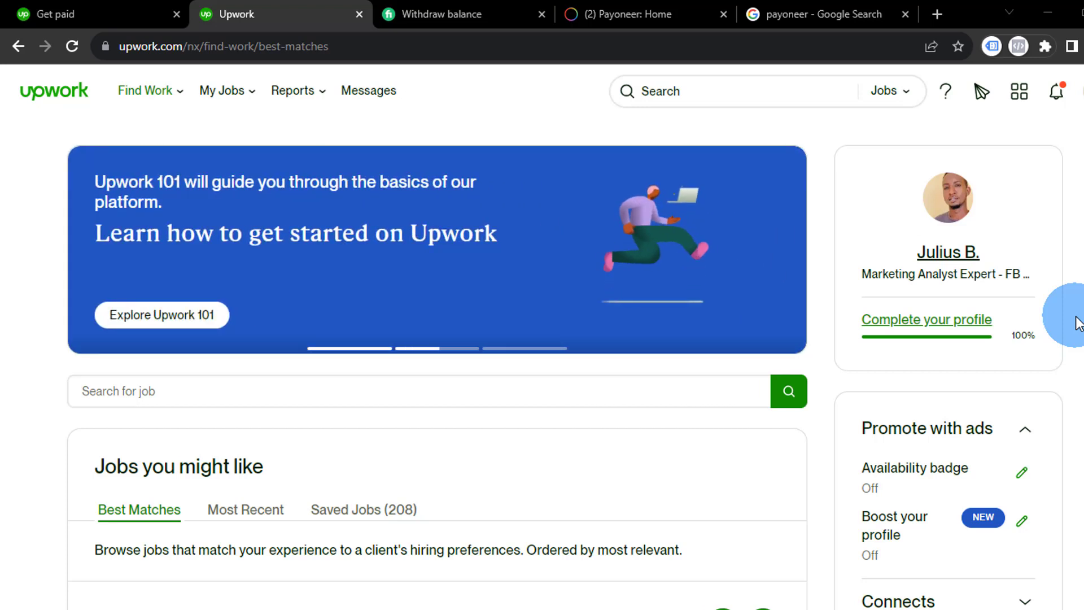
- Go back to Fiverr's Withdraw balance page and check the amount available for withdrawal
left_click(446, 11)
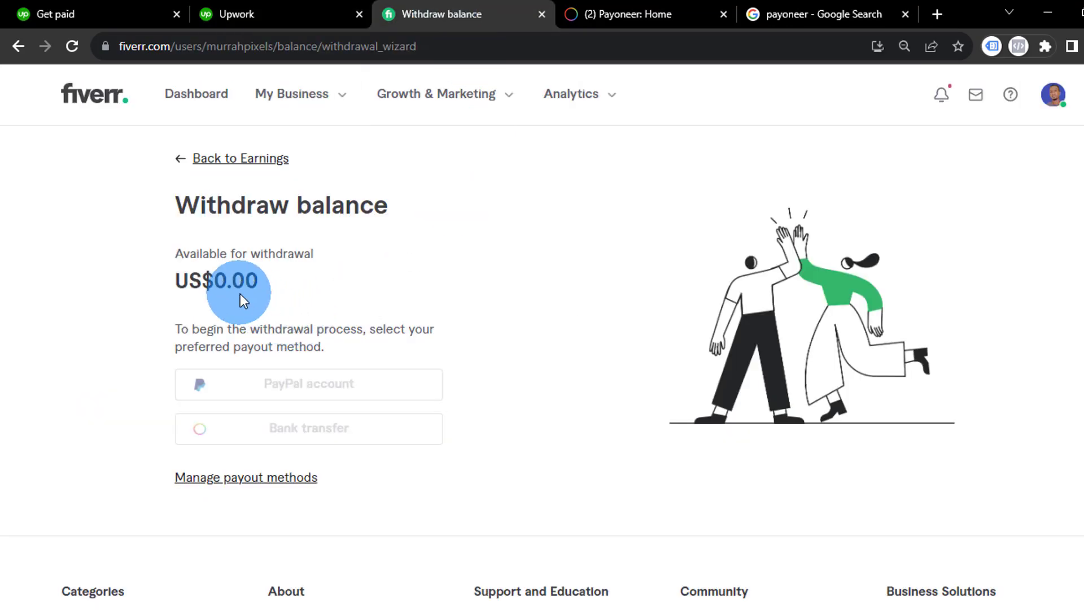
left_click_drag(240, 282, 204, 282)
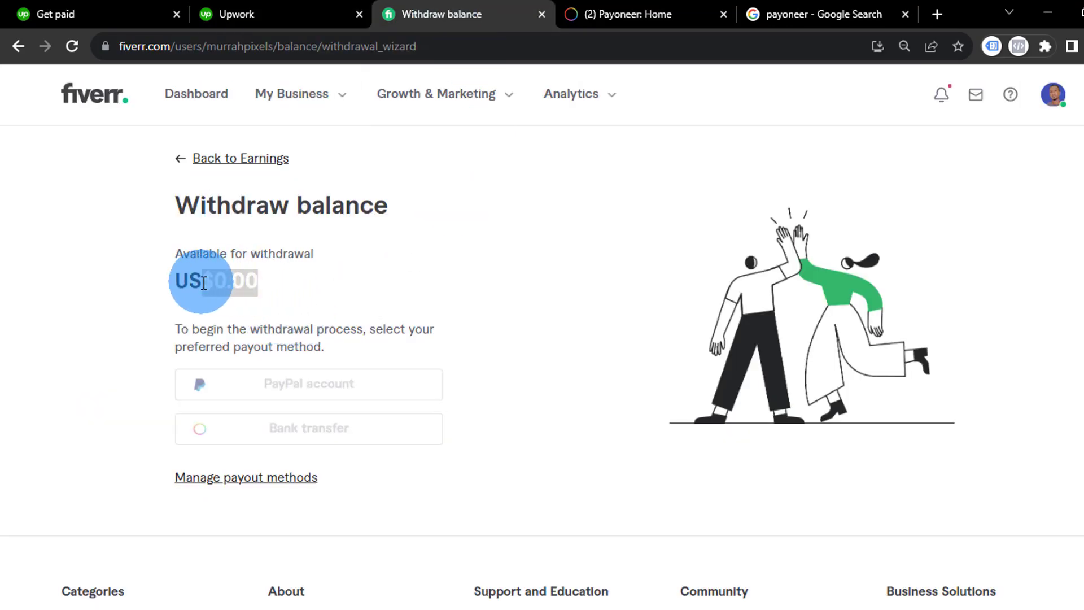
left_click(225, 284)
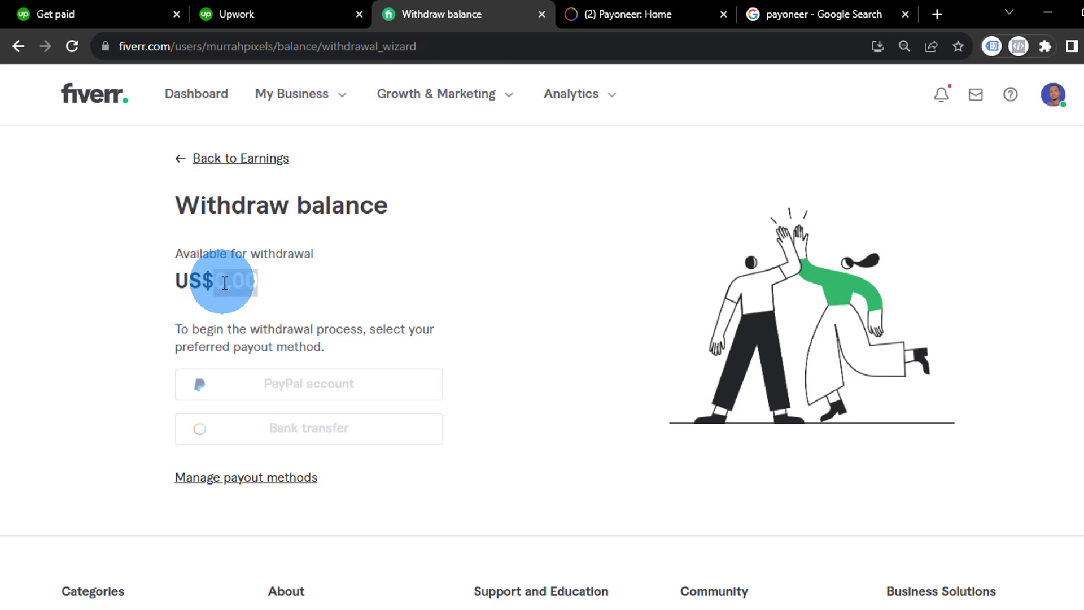
- Look over the Google search results for payoneer
left_click(274, 12)
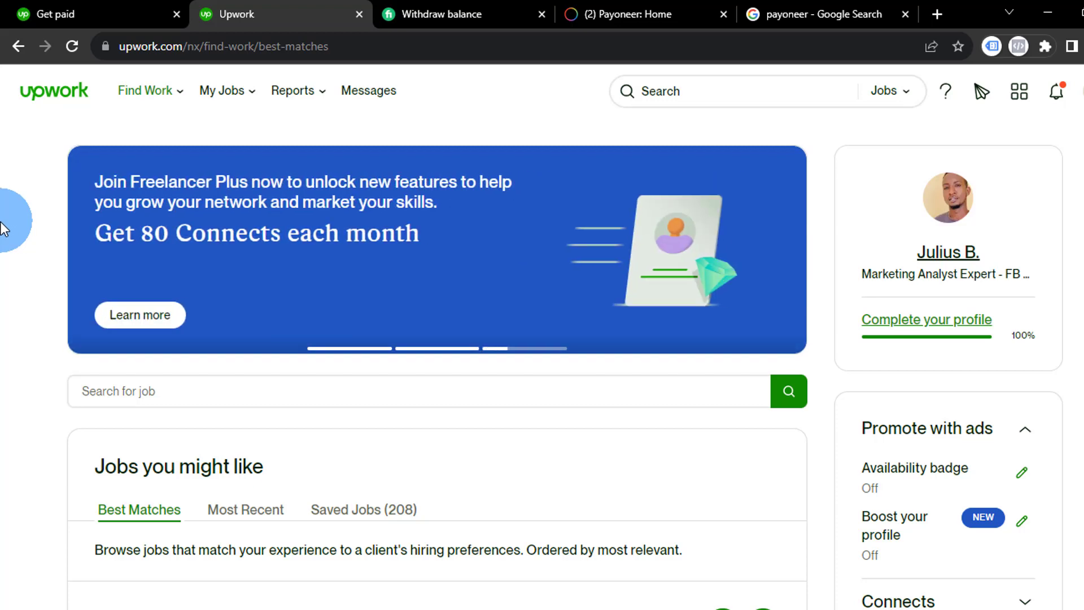
left_click(827, 13)
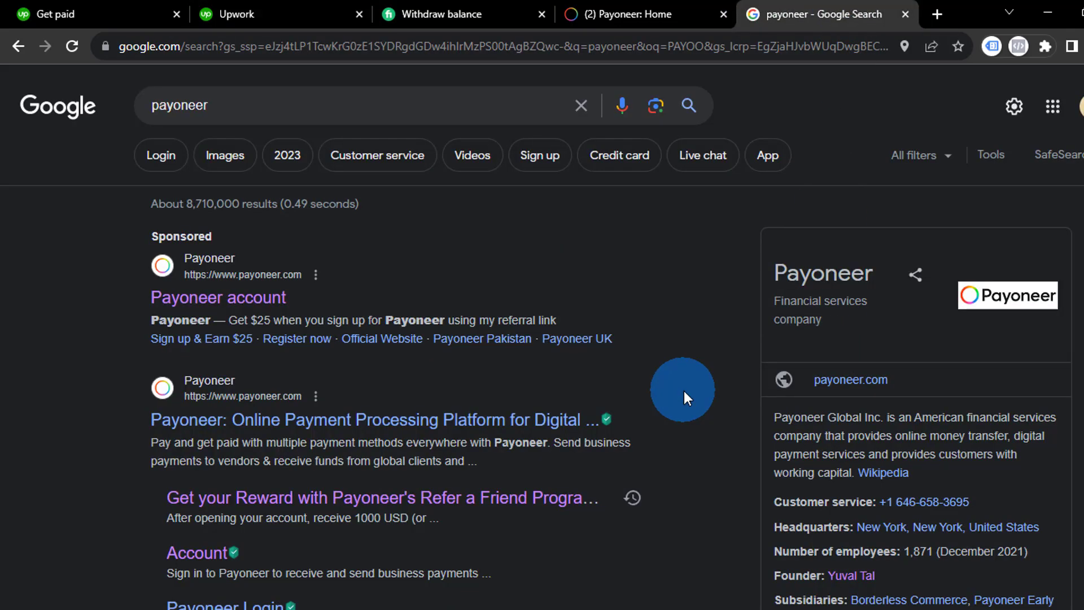
scroll(683, 391, "down", 2)
scroll(684, 391, "up", 3)
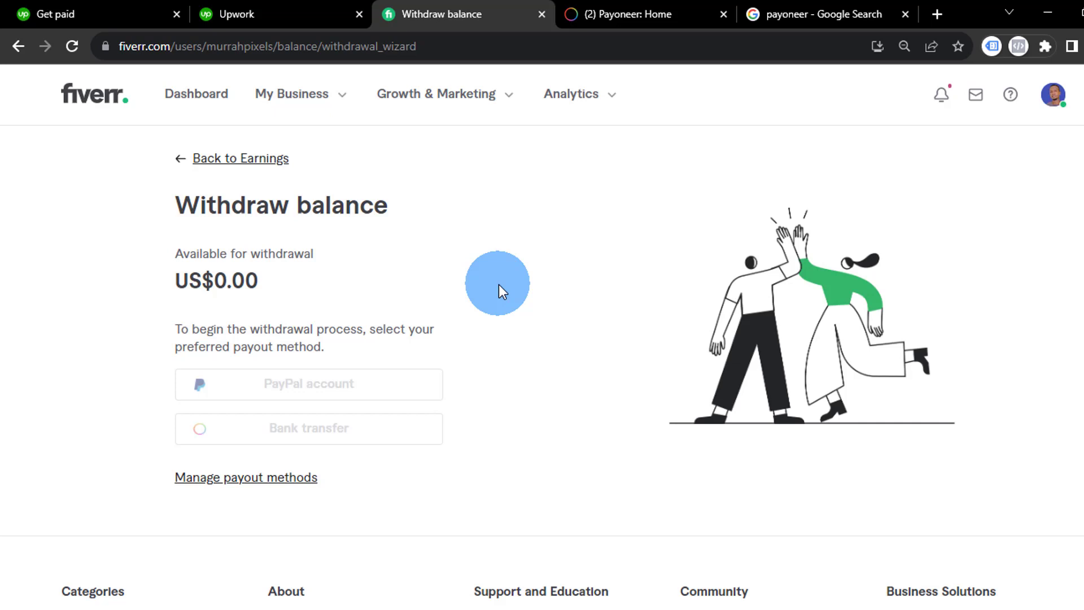
- Switch to Upwork and open the Overview report of earnings
left_click(285, 11)
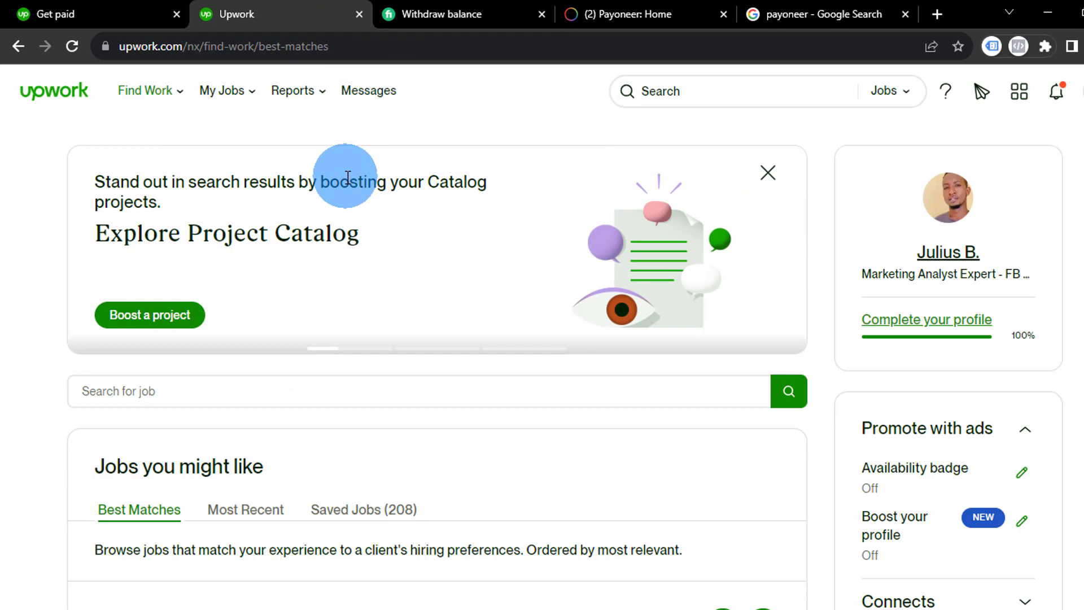
left_click(297, 94)
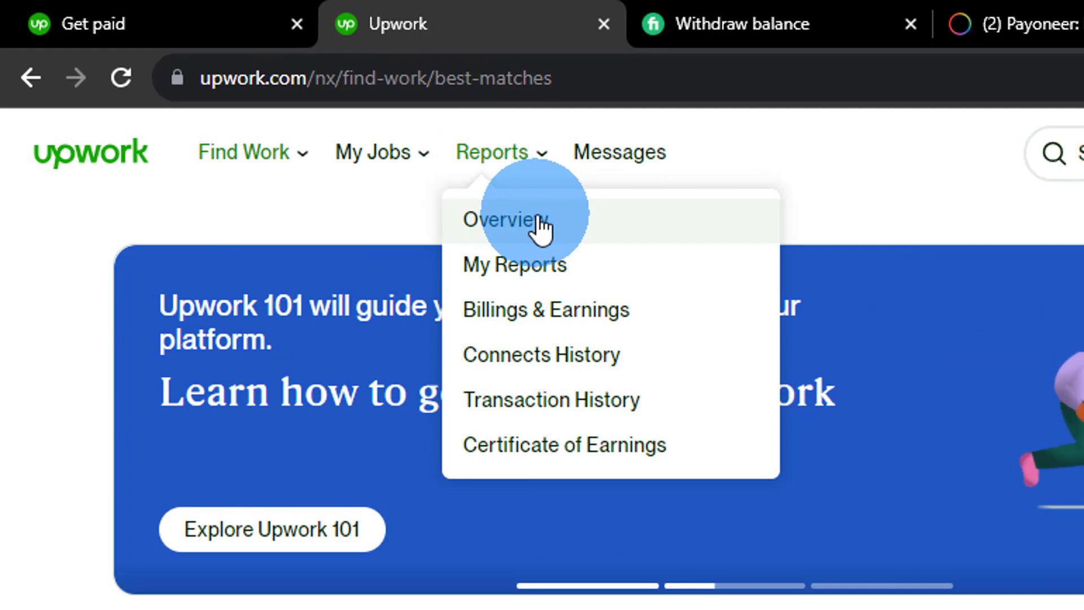
left_click(531, 225)
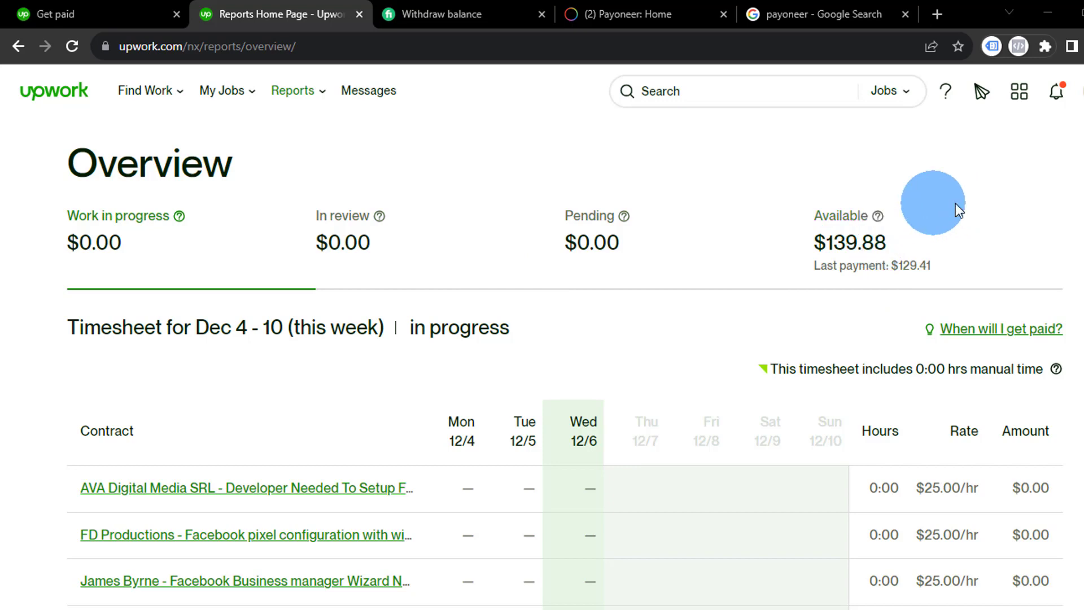
- Switch to Payoneer, look over the home page balances, and view the approved receiving accounts
left_click(604, 3)
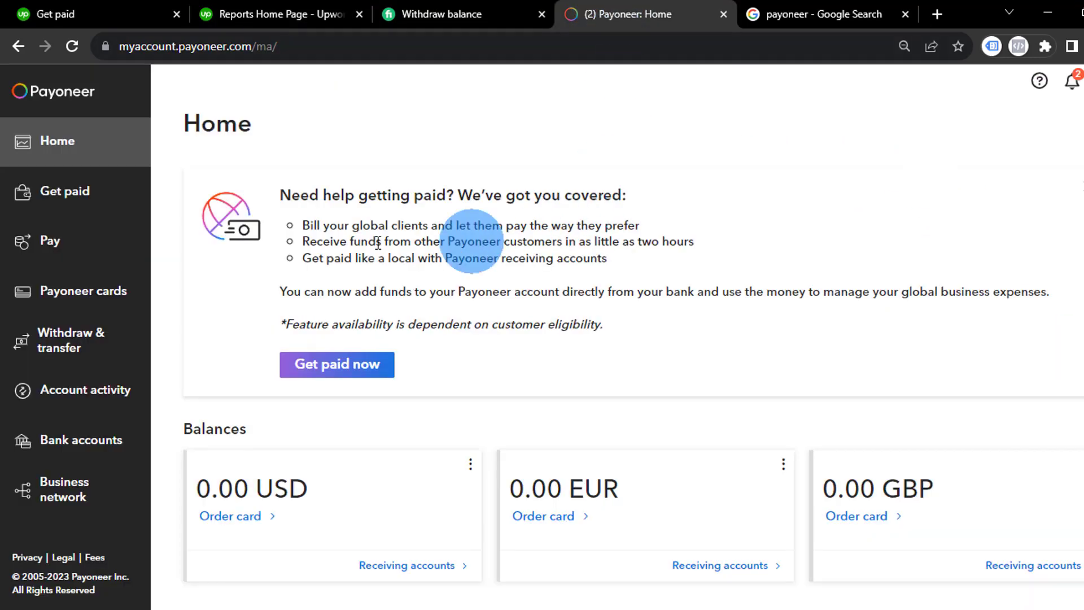
scroll(399, 242, "down", 9)
scroll(406, 260, "up", 7)
left_click(395, 269)
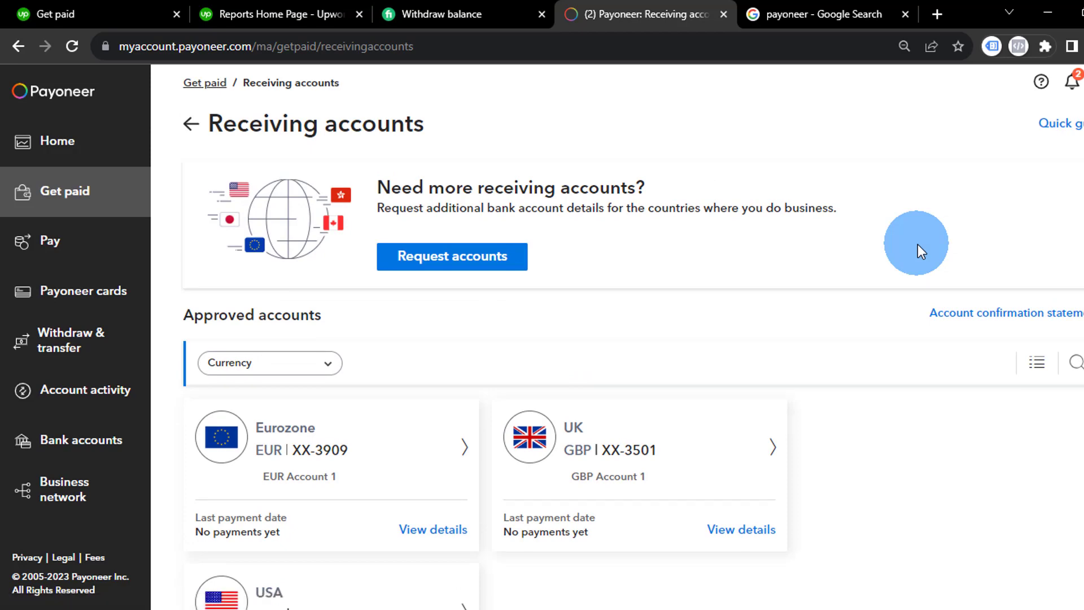
scroll(906, 223, "down", 3)
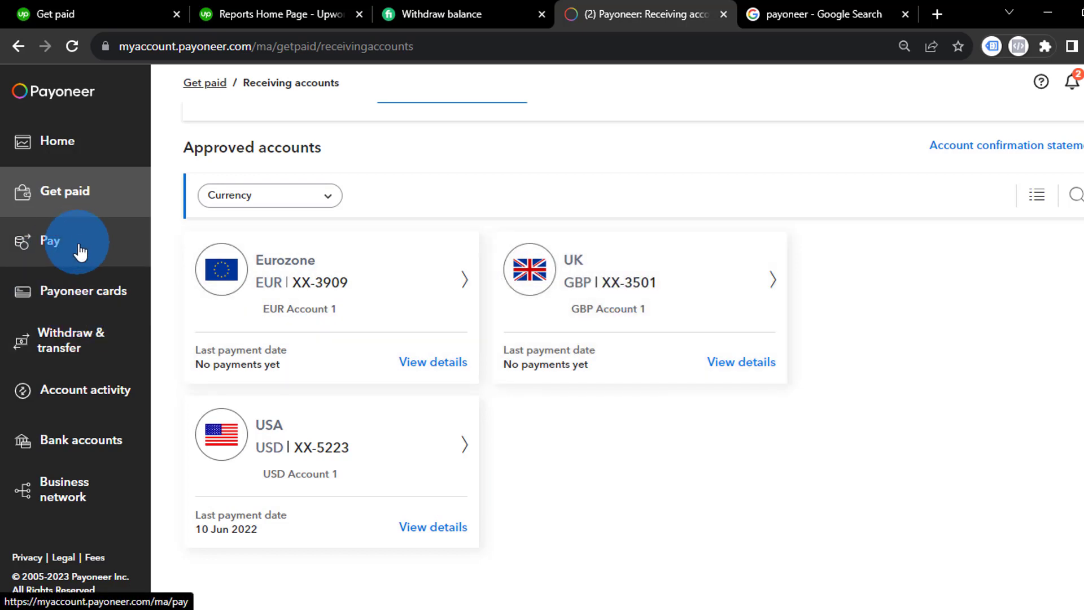
- View the Payoneer cards page and return to Home to look over the currency balances
left_click(99, 293)
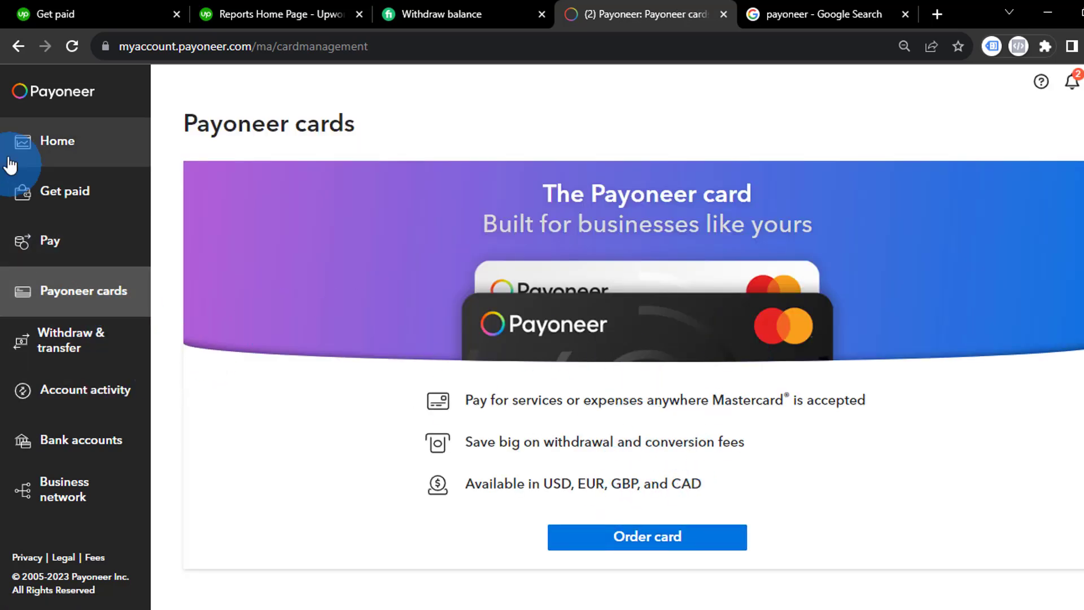
left_click(54, 144)
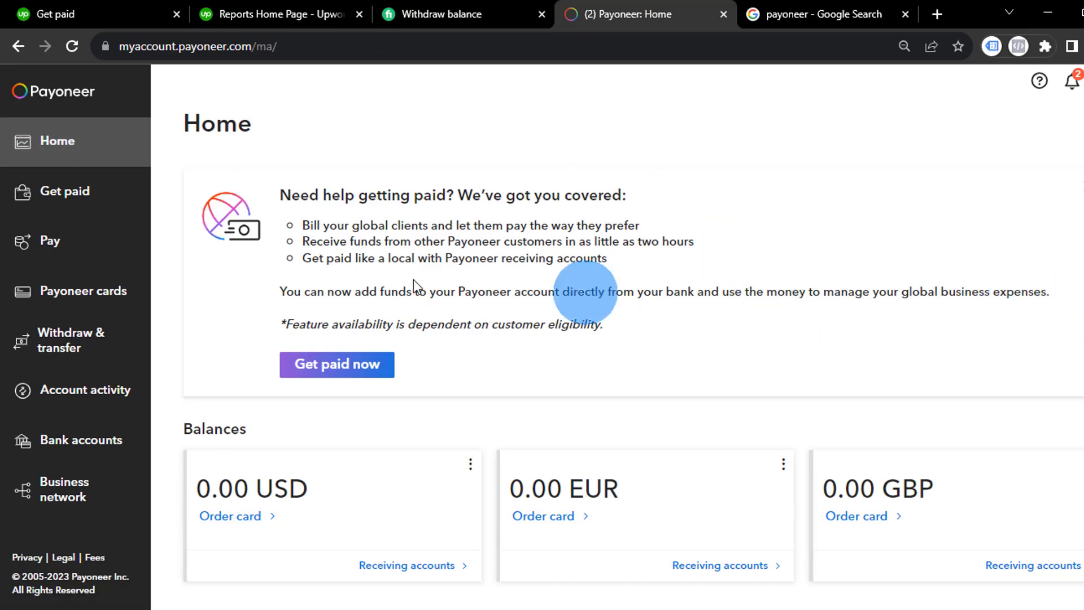
scroll(350, 266, "down", 3)
scroll(225, 266, "up", 2)
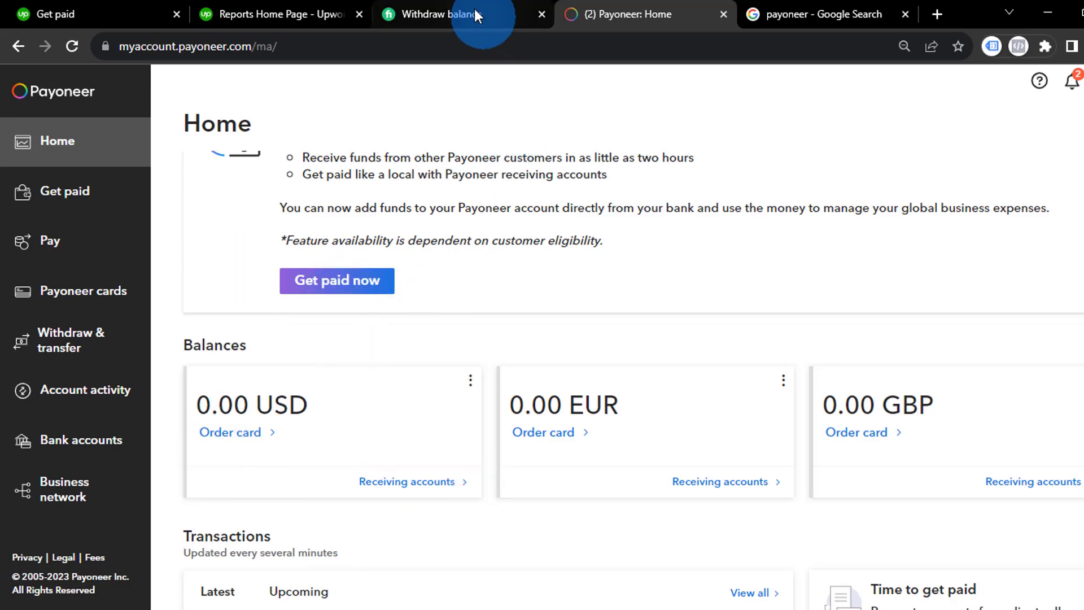
- Place the Payoneer browser tab directly after the Upwork reports tab, and check Payoneer's bank accounts for withdrawal before returning to Home
left_click(282, 17)
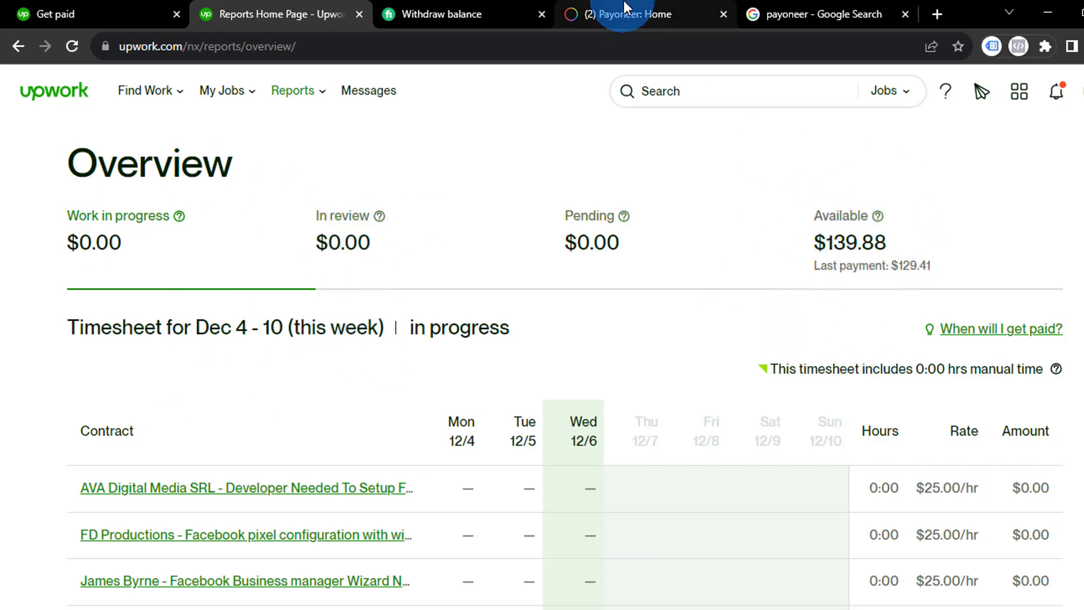
left_click_drag(623, 14, 440, 15)
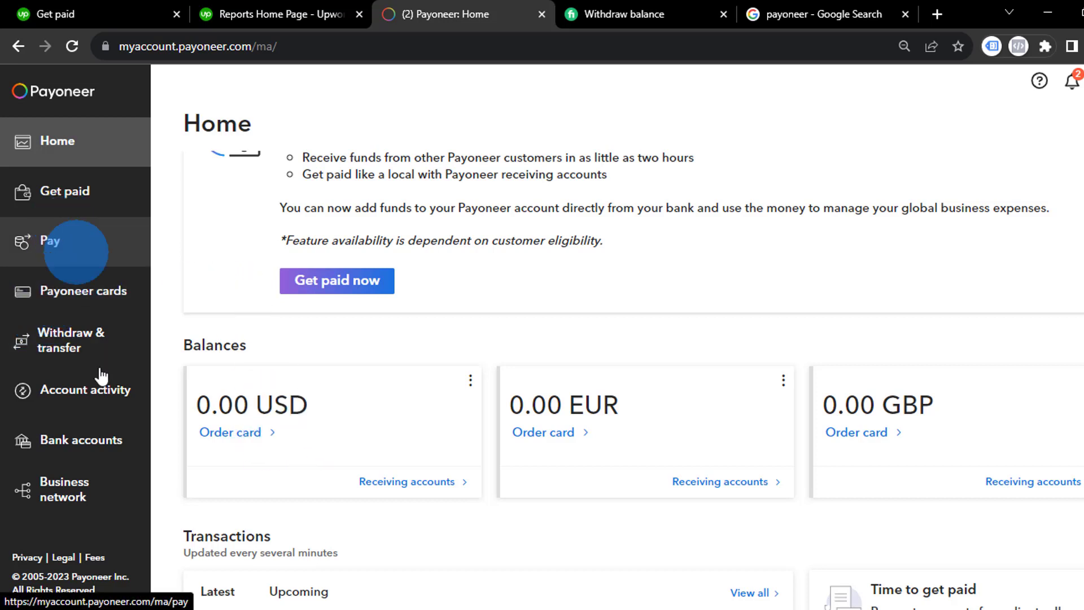
left_click(98, 459)
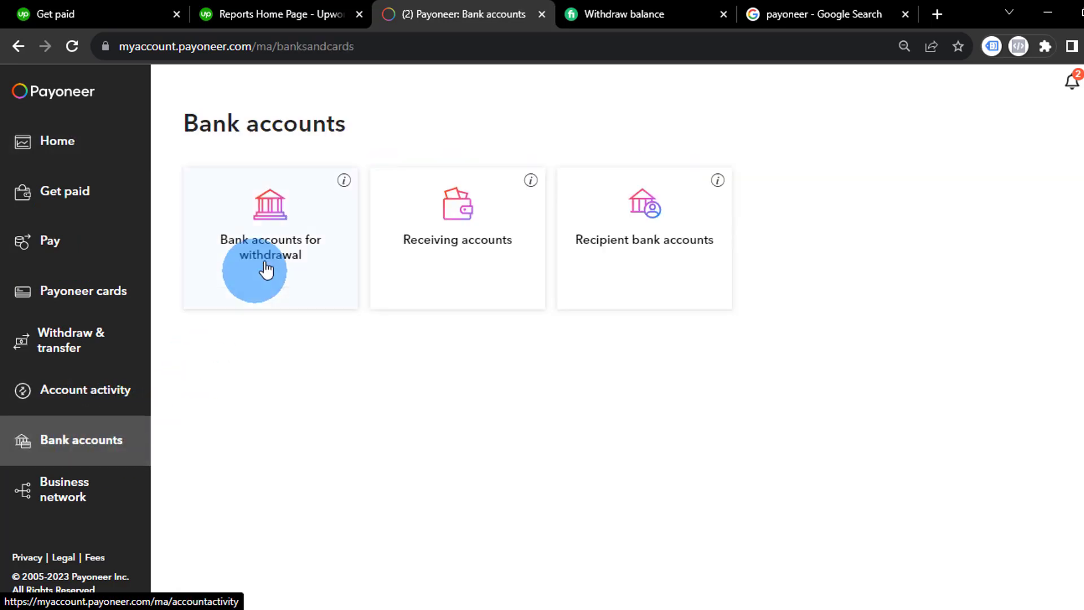
left_click(265, 268)
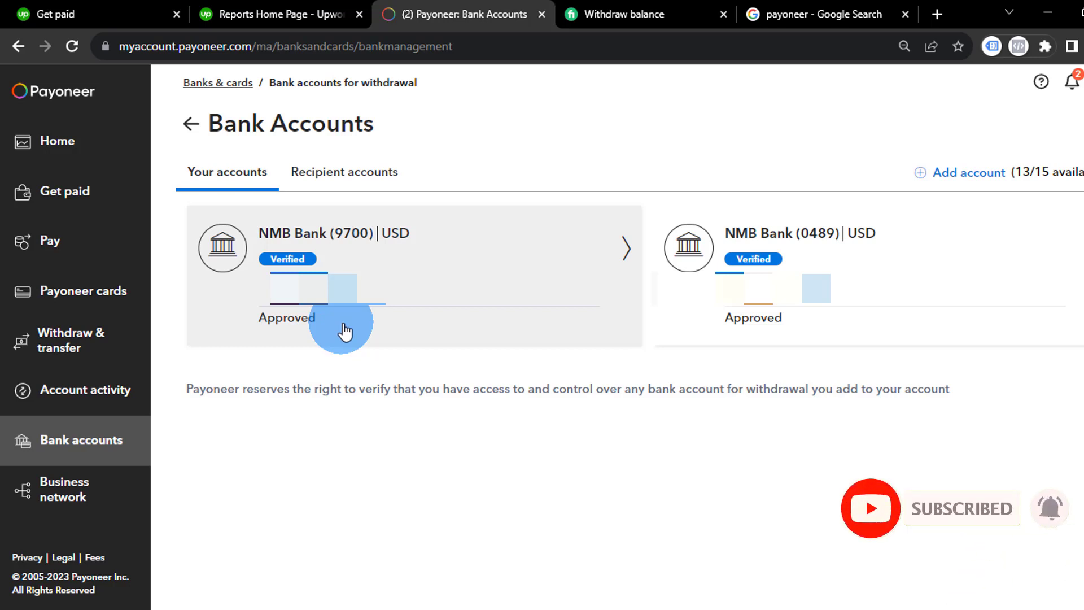
left_click(28, 151)
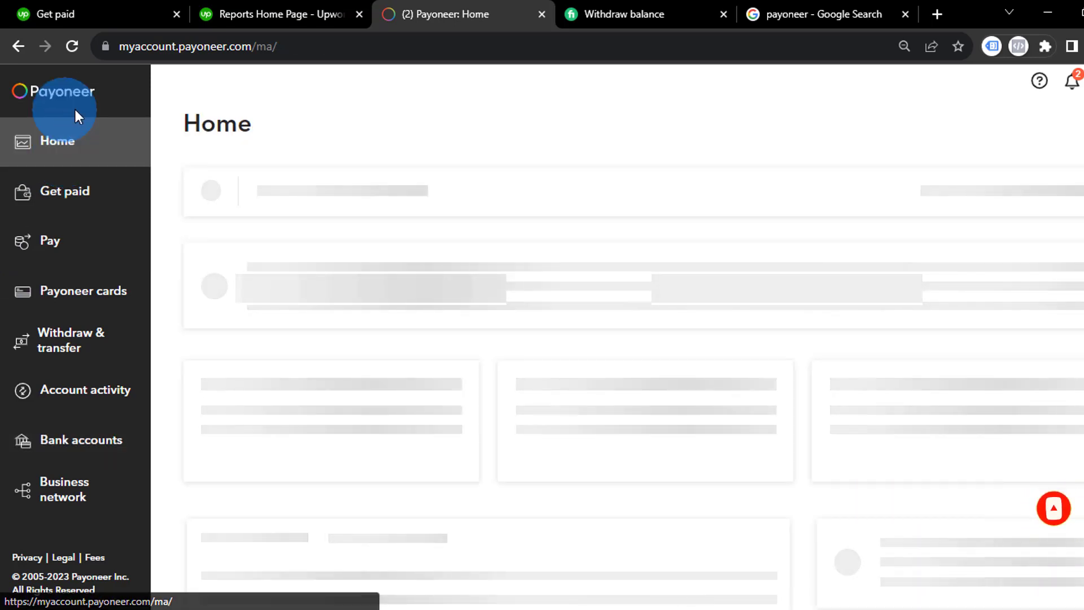
- Switch to Upwork, show the available balance details in the Overview report, and start a Get Paid Now withdrawal
left_click(240, 15)
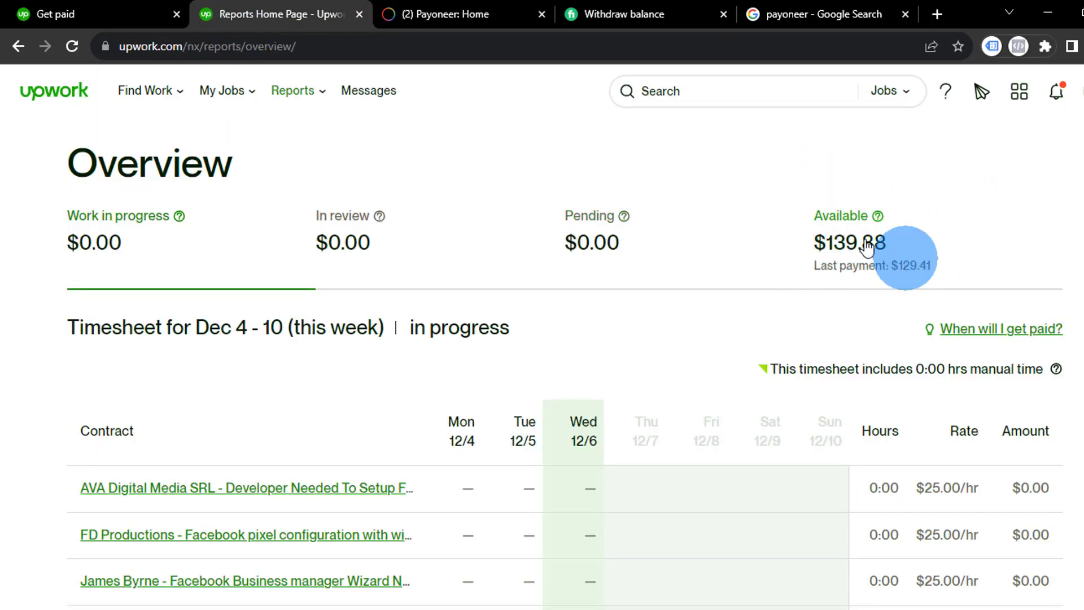
left_click(841, 243)
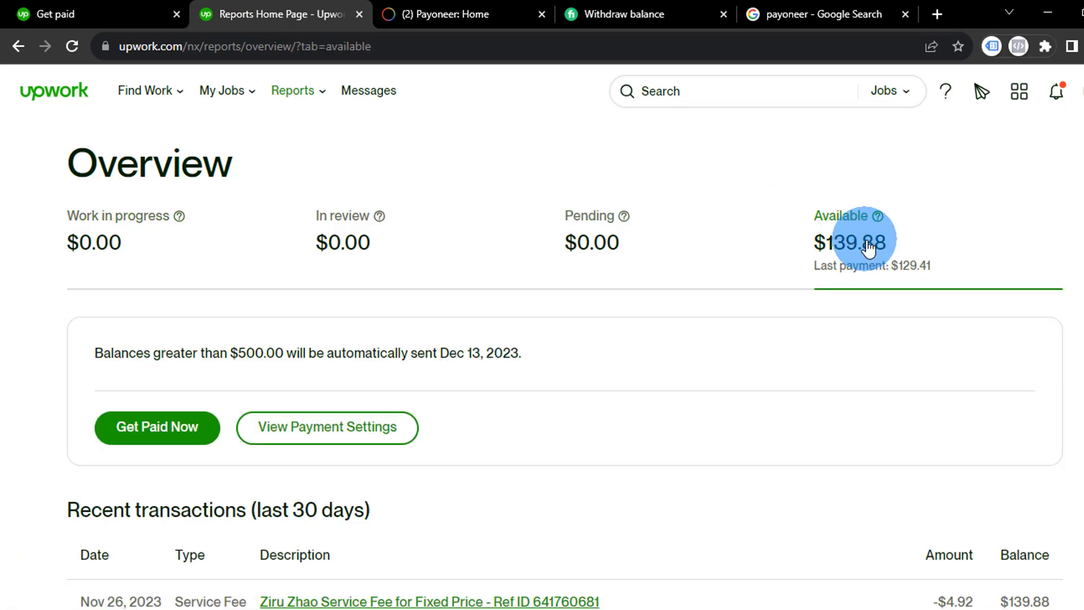
scroll(697, 237, "down", 3)
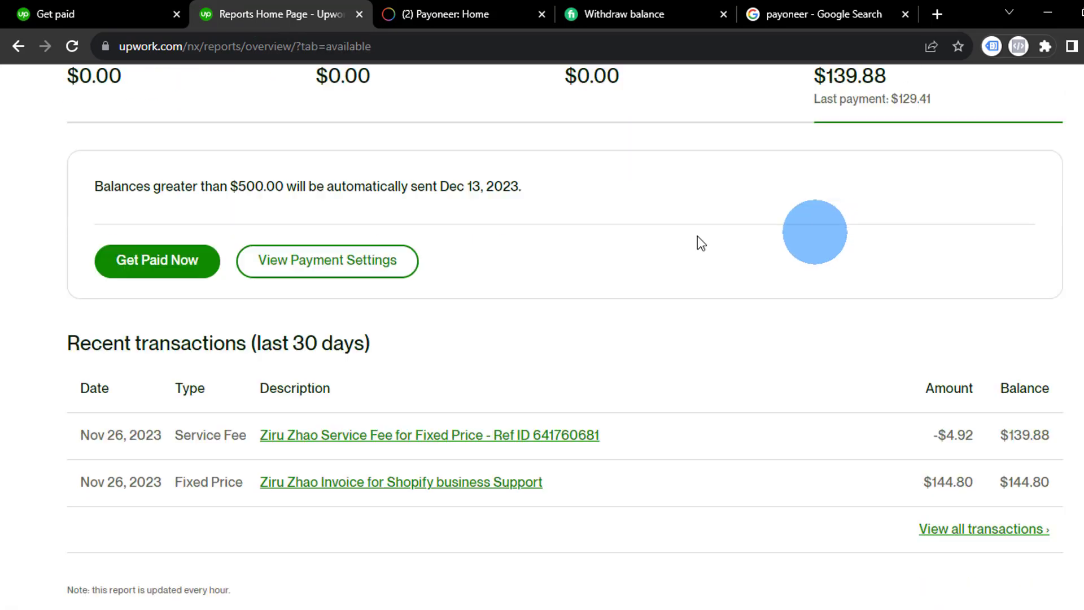
left_click(163, 261)
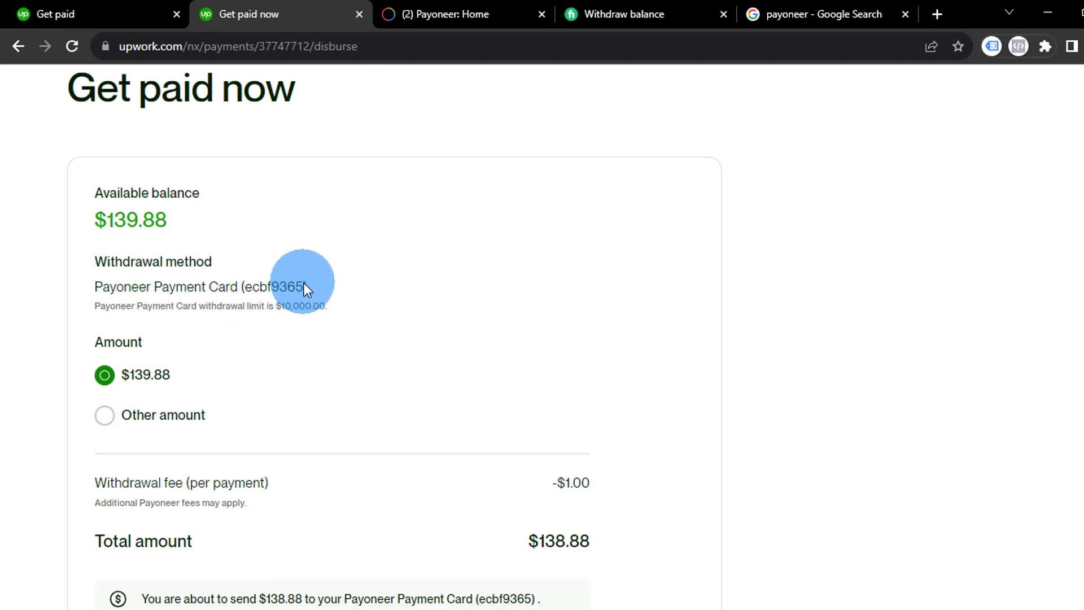
- Check the other-amount option, choose the full $139.88, and submit the withdrawal to the Payoneer Payment Card
scroll(303, 282, "down", 1)
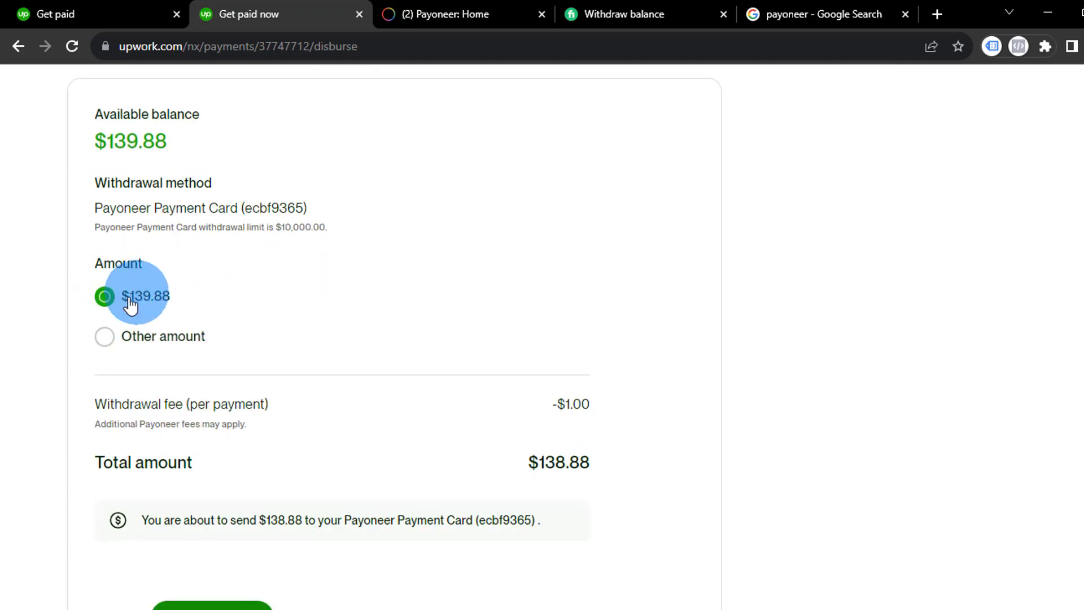
left_click(105, 336)
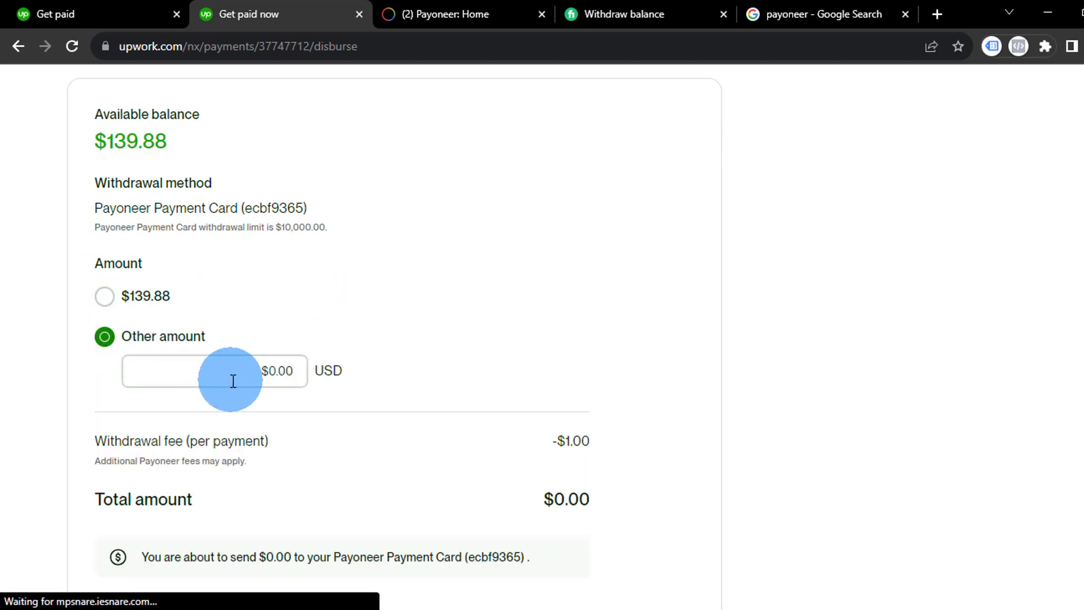
left_click(106, 298)
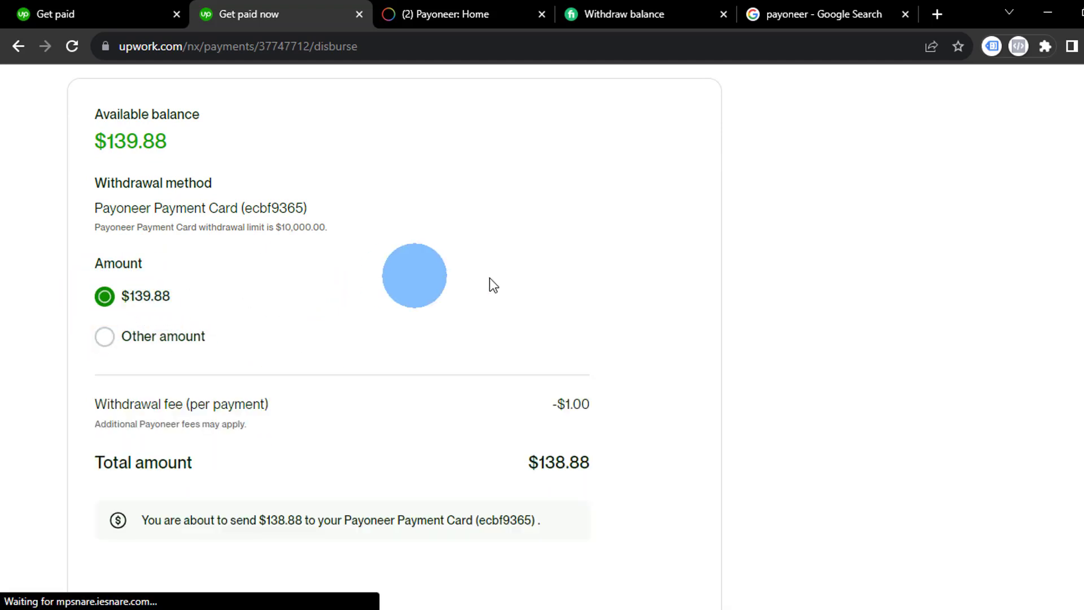
scroll(588, 289, "down", 2)
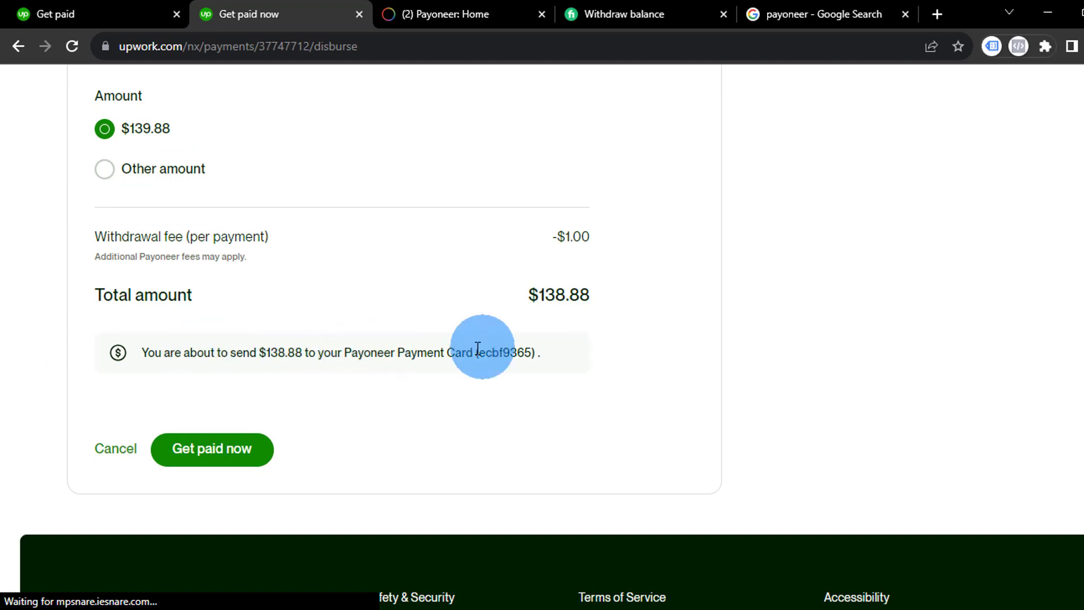
scroll(164, 356, "down", 1)
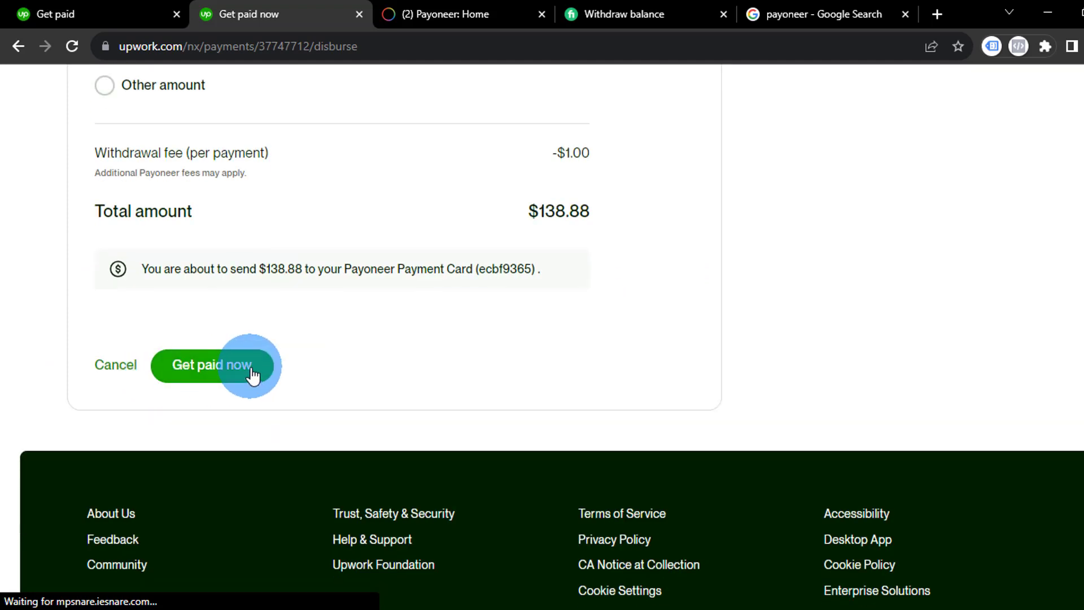
left_click(252, 375)
scroll(662, 355, "up", 1)
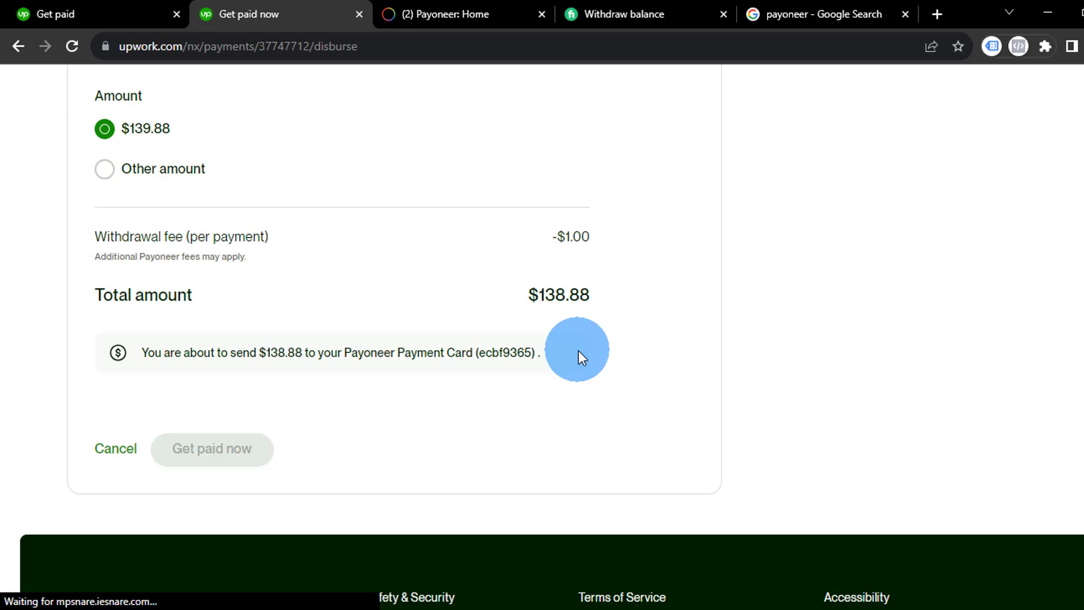
scroll(578, 350, "up", 4)
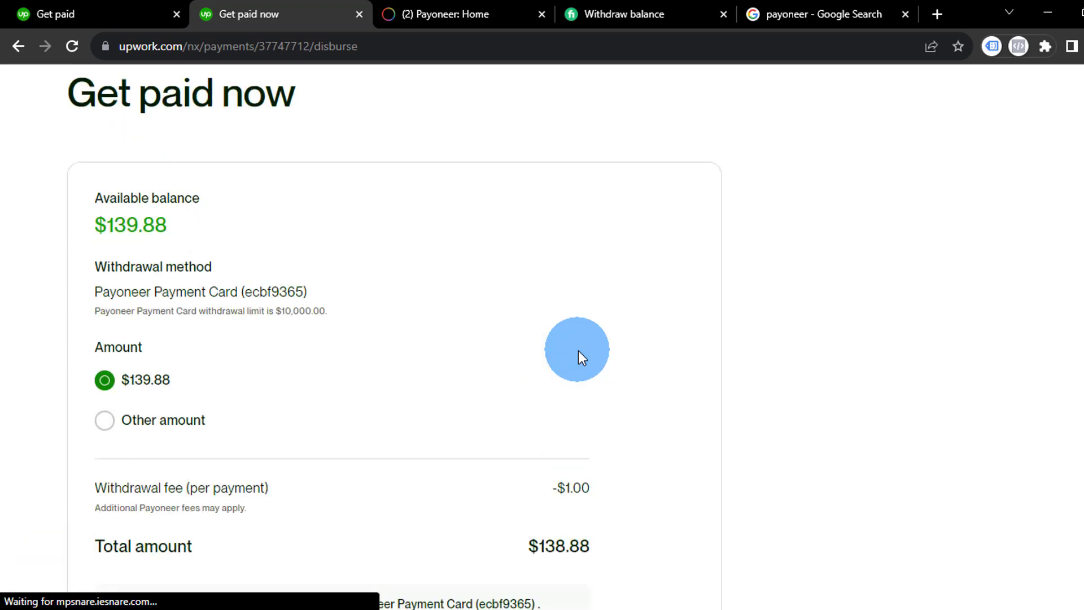
- Compare the Upwork withdrawal confirmation, including its withdrawal fee, with the payment received on the Payoneer home page
key("ctrl+Tab")
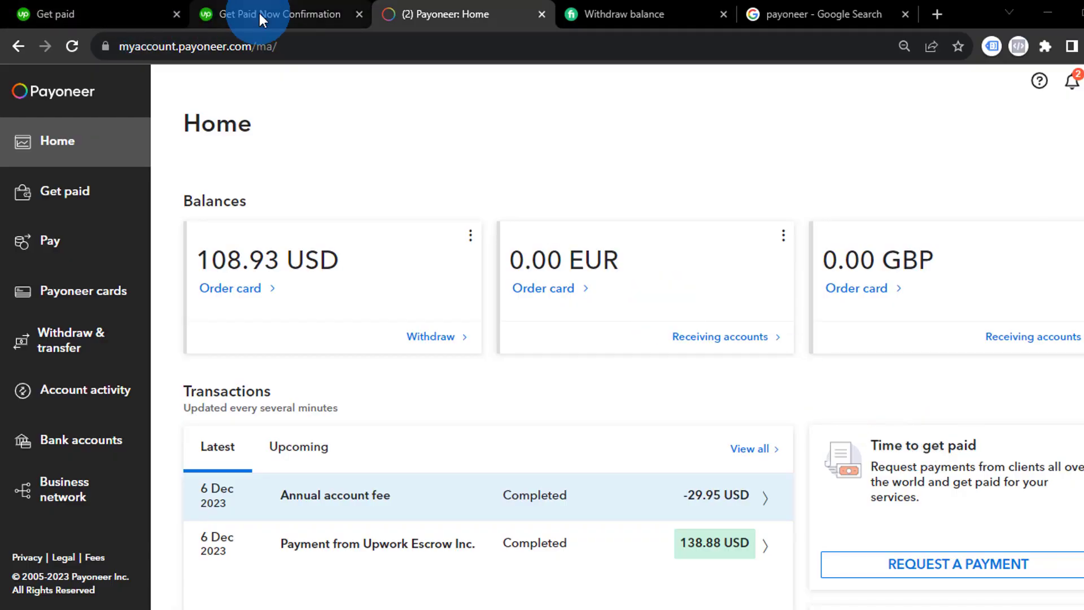
left_click(259, 12)
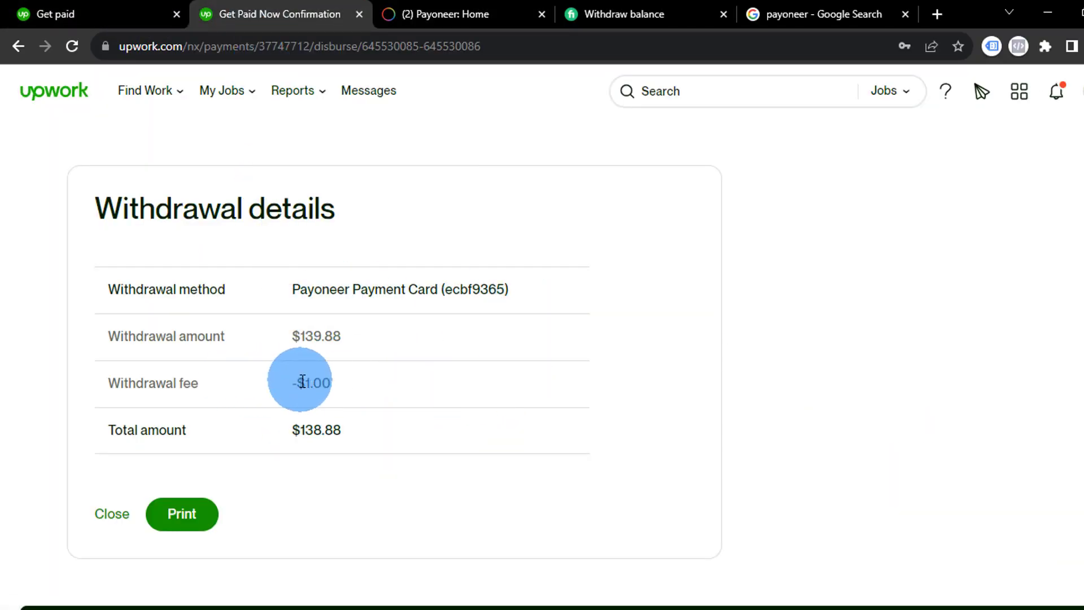
left_click_drag(302, 382, 326, 383)
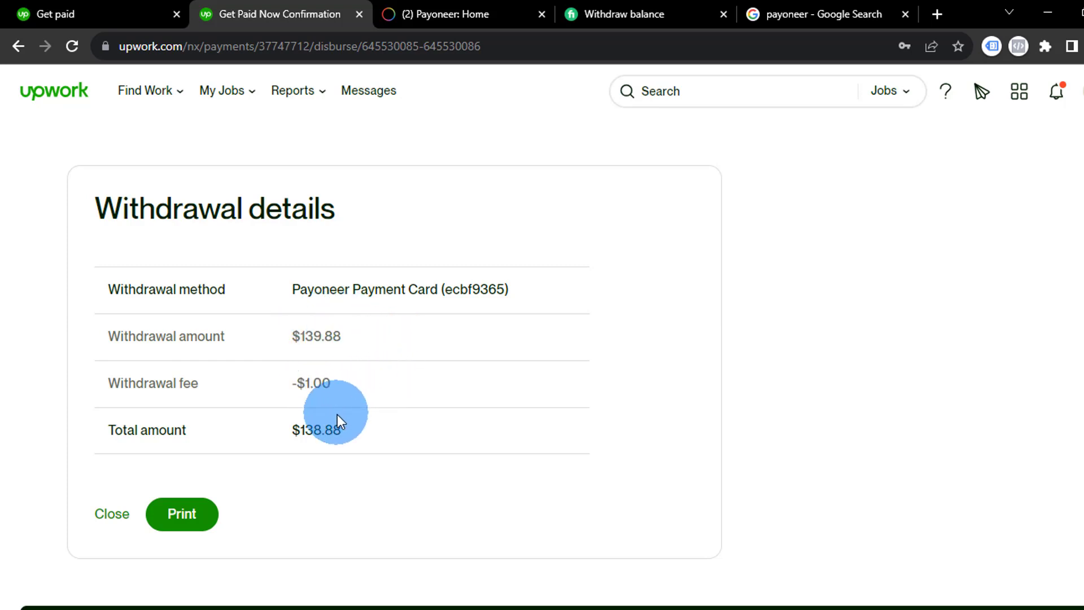
left_click(426, 17)
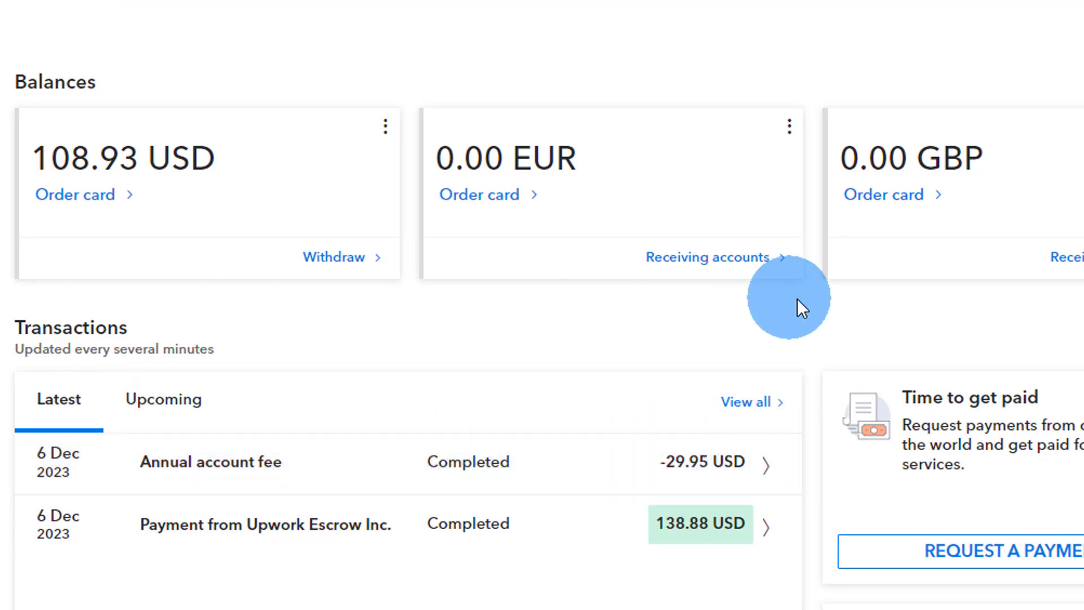
- View the annual account fee's transaction details in Payoneer, highlight the charged amount, and close them to look over Home
left_click(743, 469)
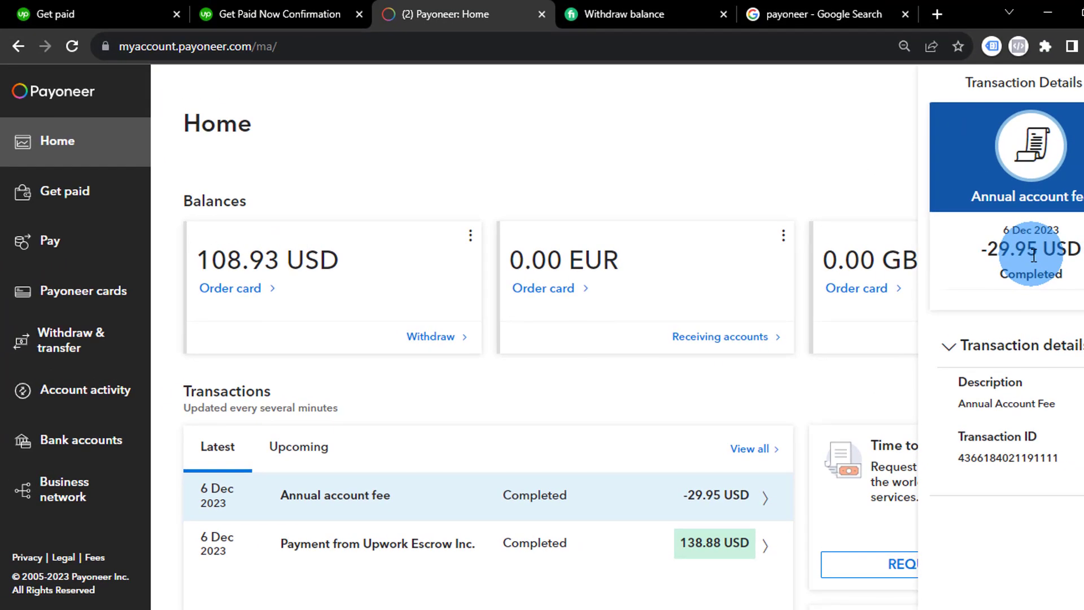
left_click_drag(1038, 249, 986, 246)
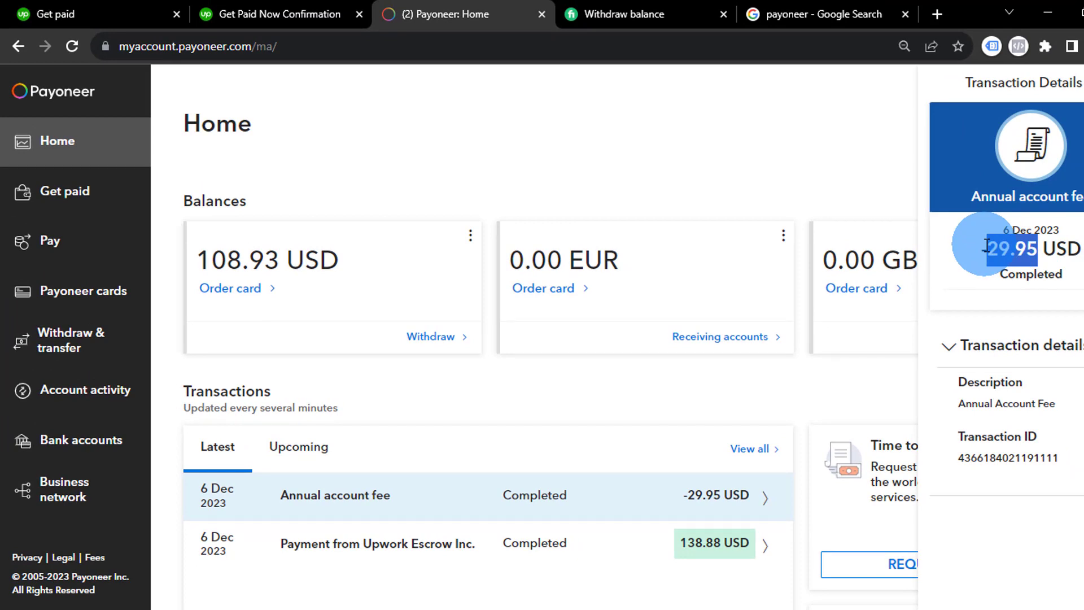
left_click(1032, 249)
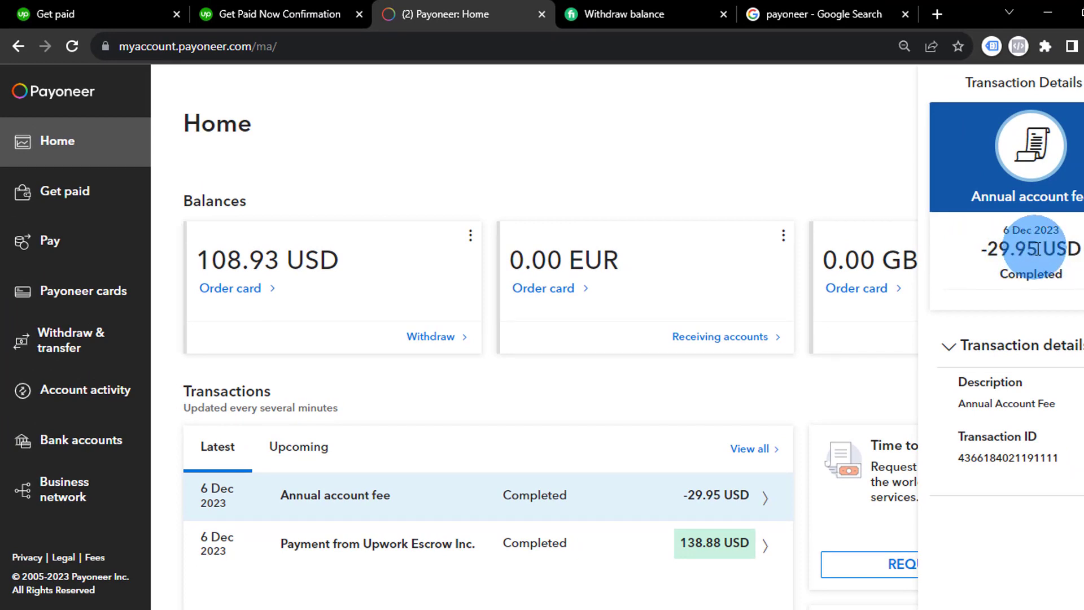
left_click_drag(1037, 249, 986, 252)
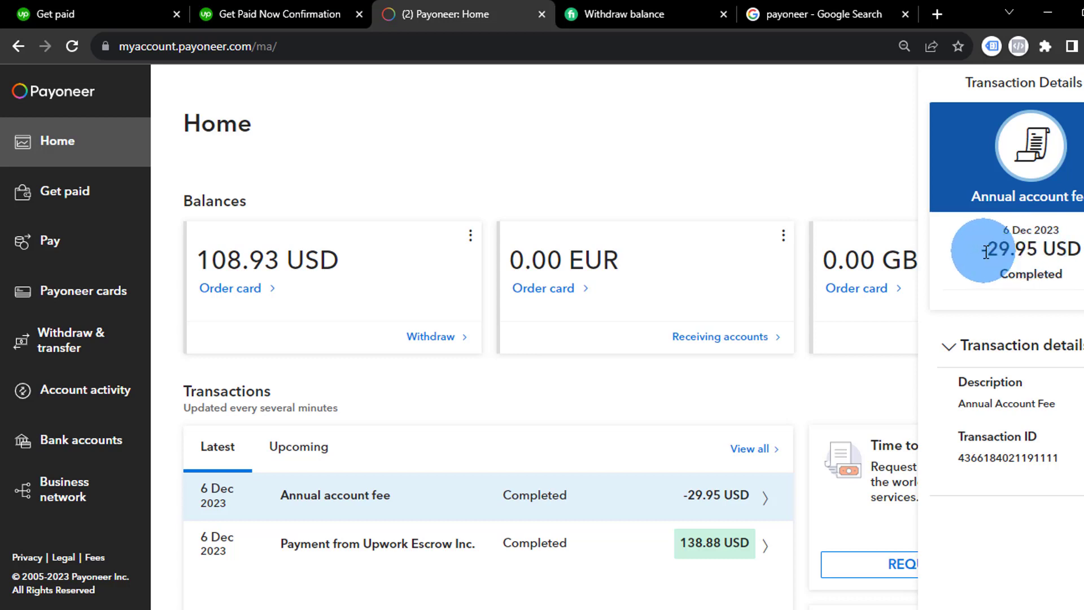
left_click(939, 241)
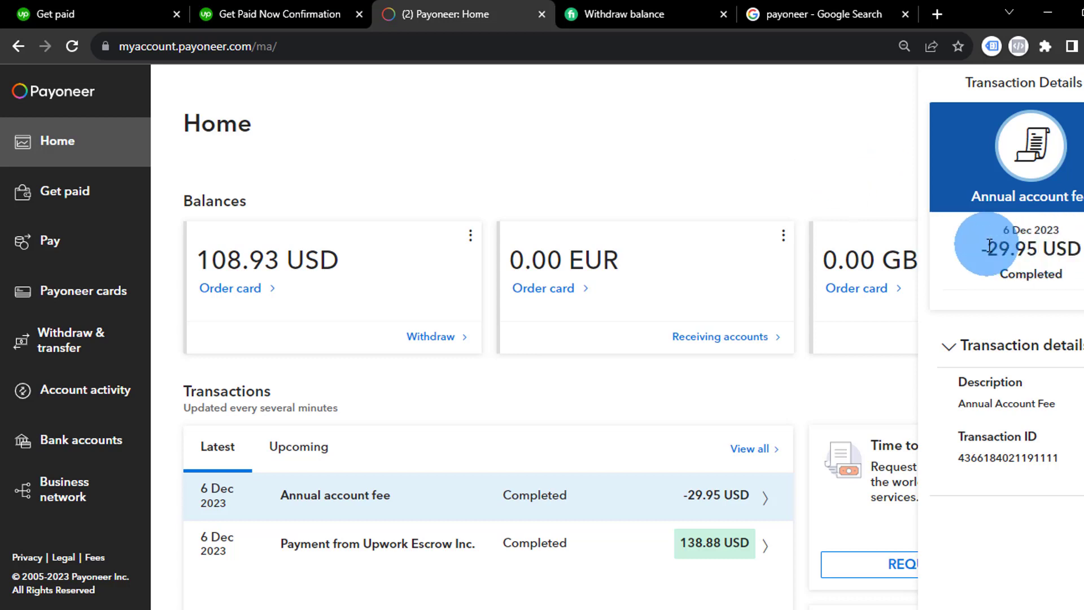
left_click_drag(985, 251, 1039, 251)
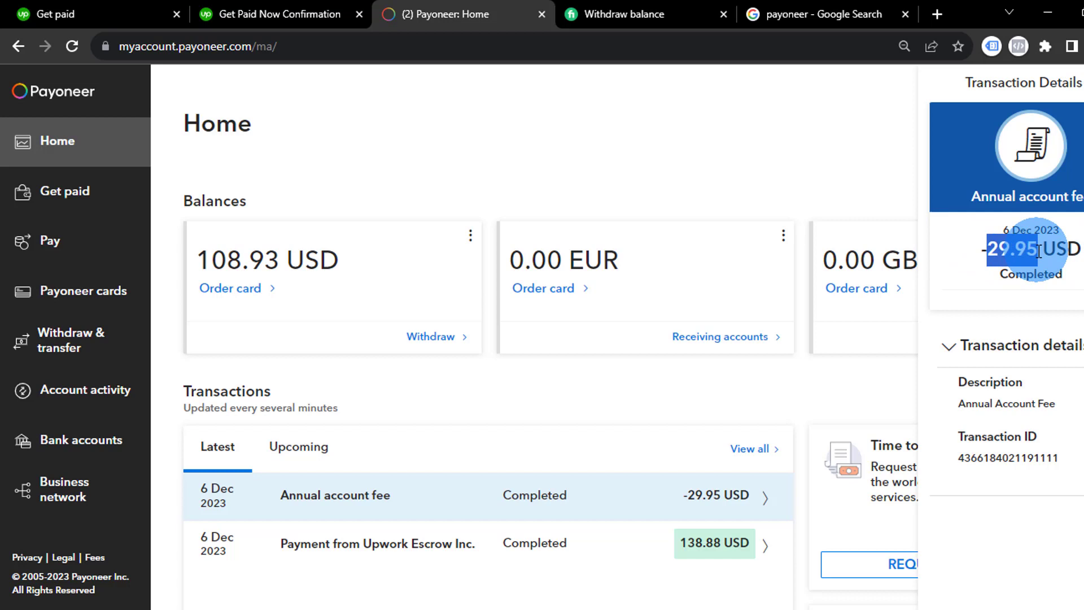
left_click(830, 153)
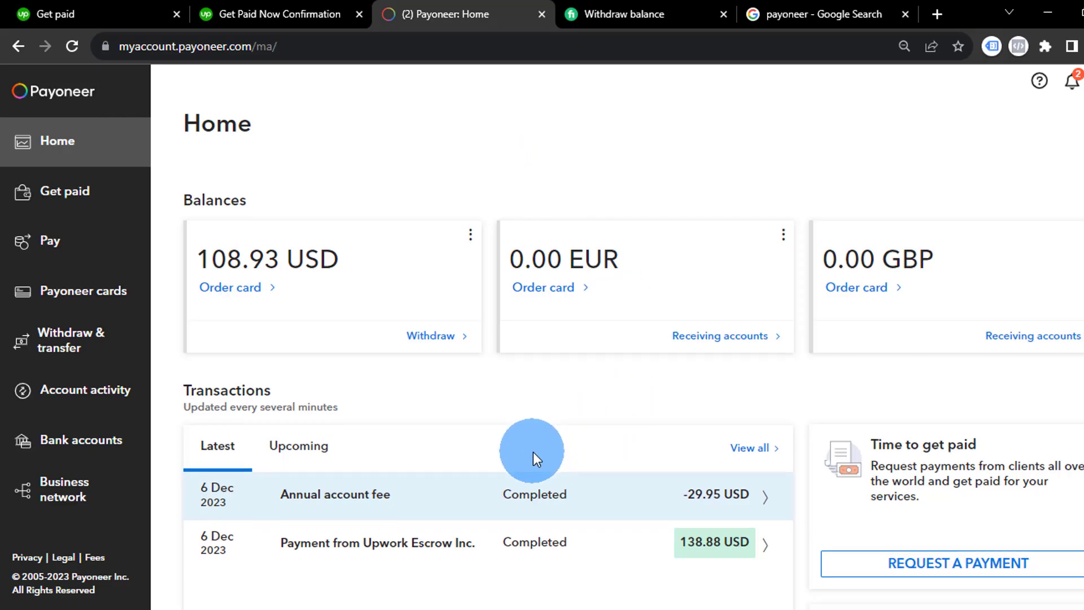
scroll(533, 451, "down", 5)
scroll(533, 449, "up", 5)
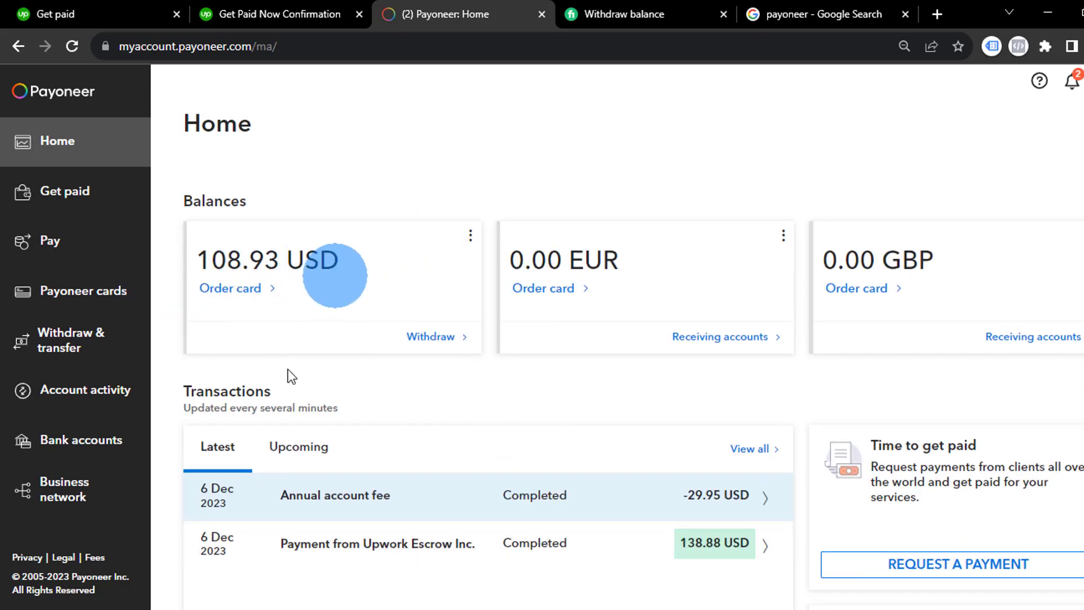
- Start a withdrawal to bank from the USD balance, choosing the second listed NMB Bank account as the destination
left_click(430, 337)
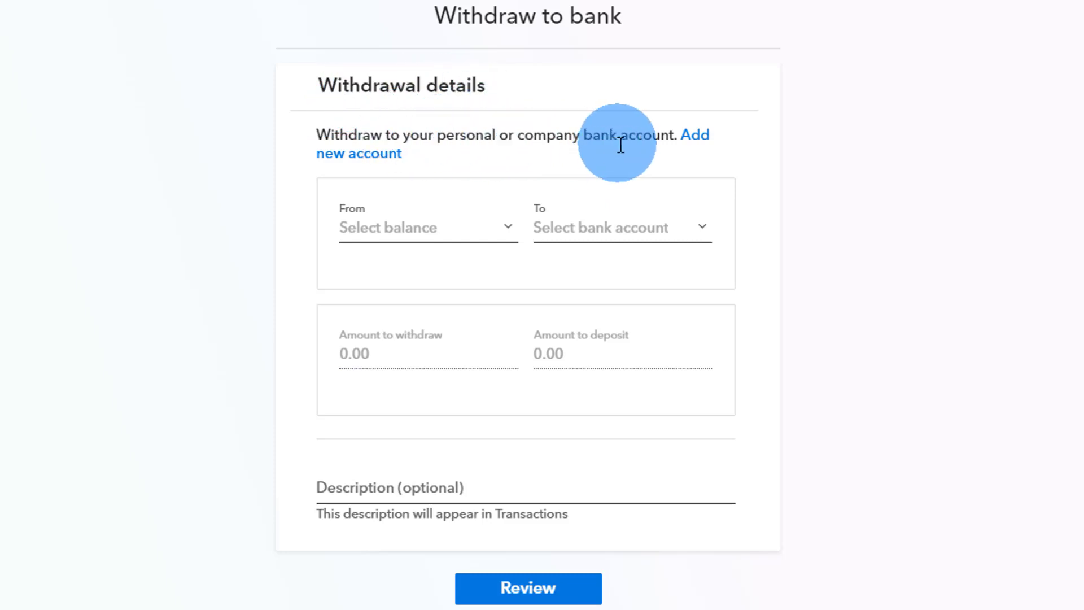
left_click(377, 227)
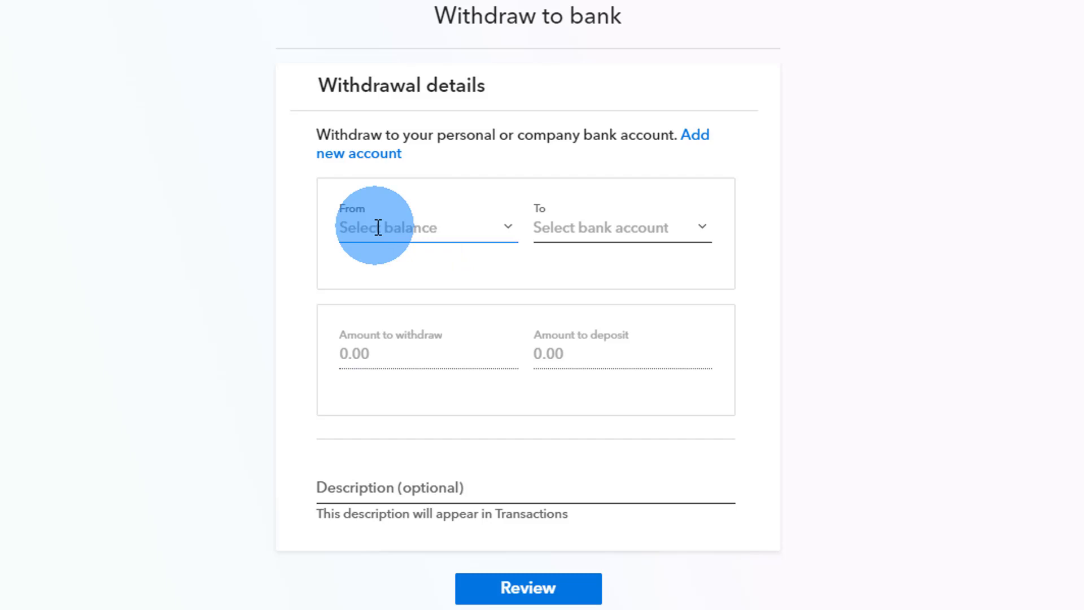
left_click(377, 228)
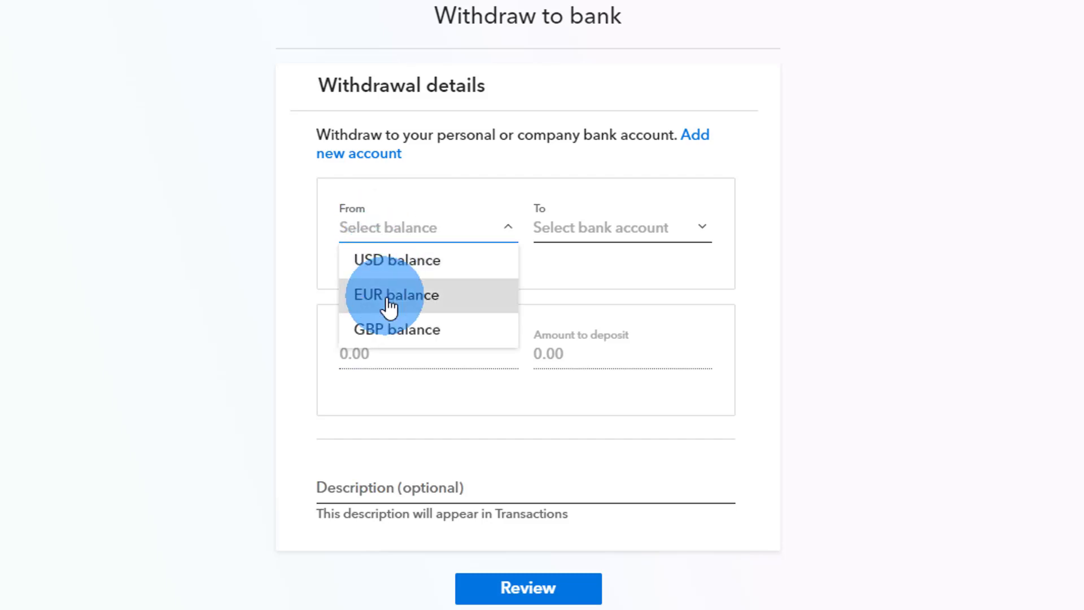
left_click(379, 274)
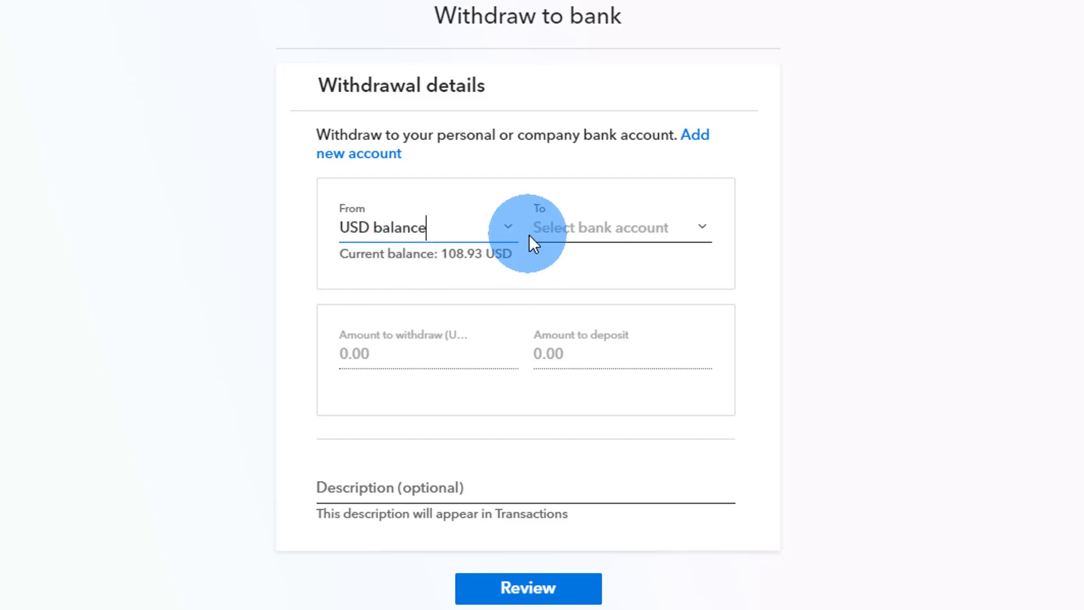
left_click(575, 228)
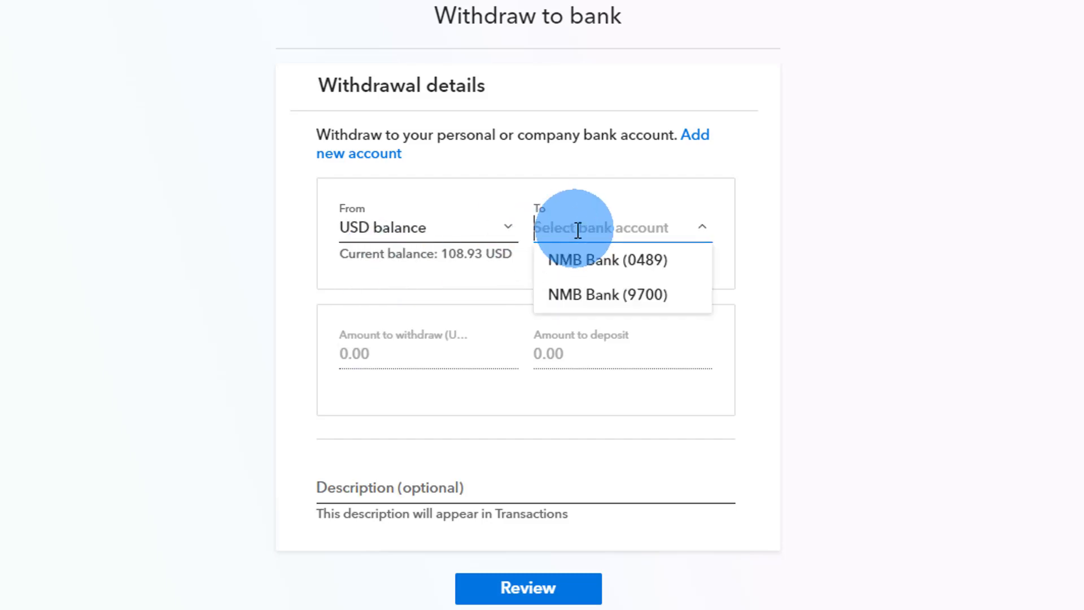
left_click(638, 299)
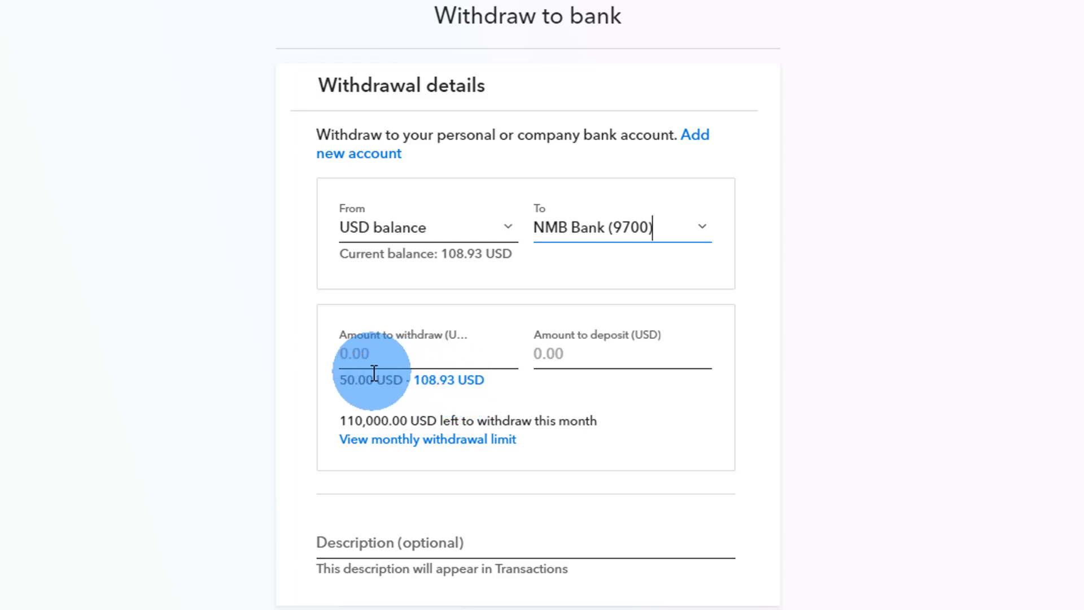
- Set the amount to withdraw to the full 108.93 USD and check the fee and amount to deposit
left_click(453, 381)
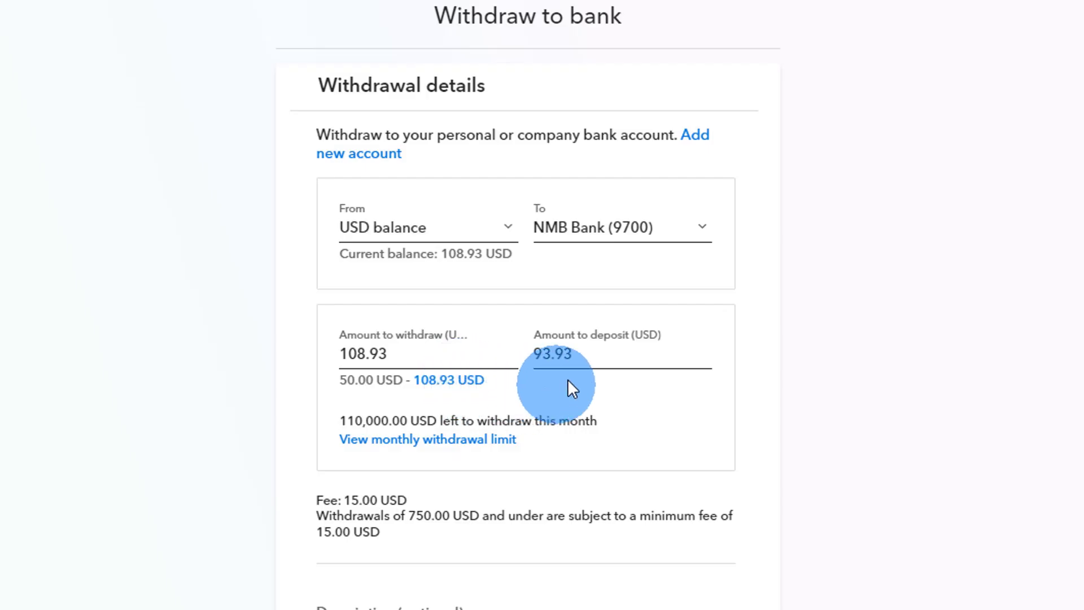
left_click(572, 356)
left_click(543, 390)
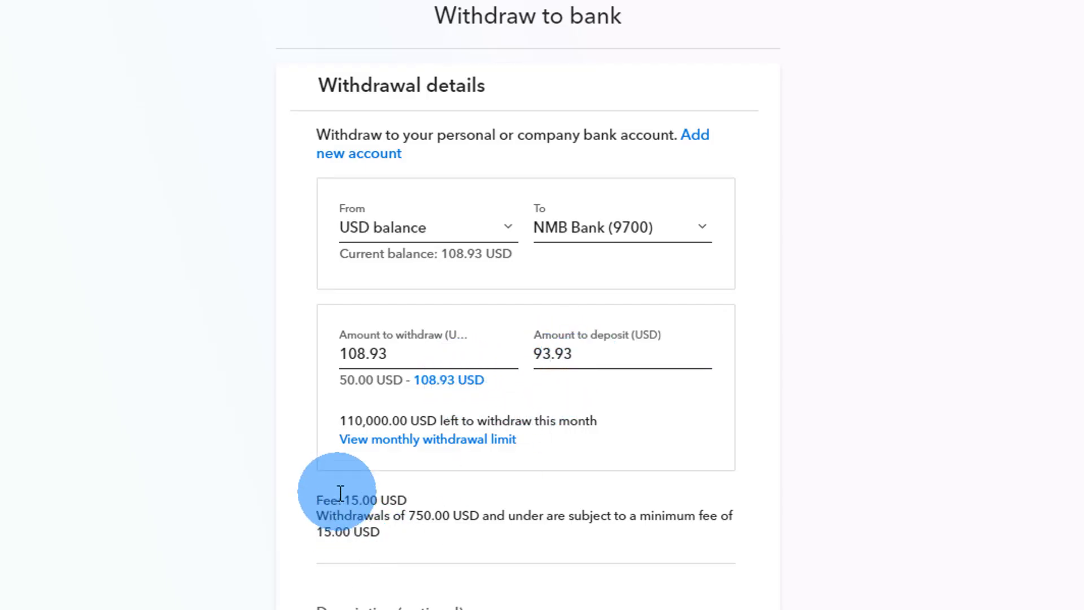
left_click_drag(342, 500, 373, 500)
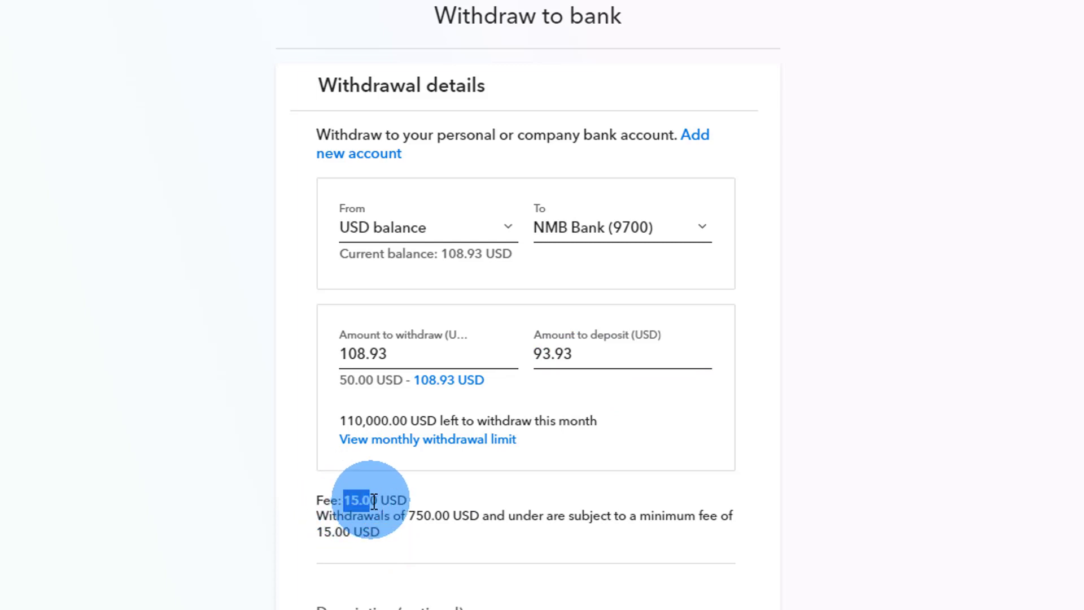
scroll(508, 483, "down", 2)
left_click(511, 500)
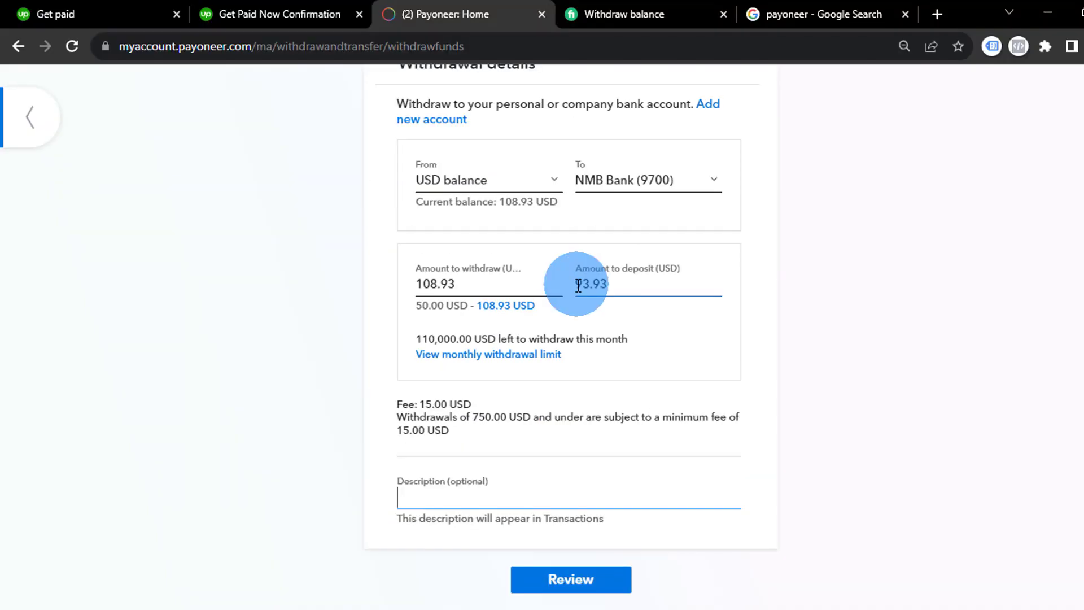
left_click_drag(578, 287, 606, 285)
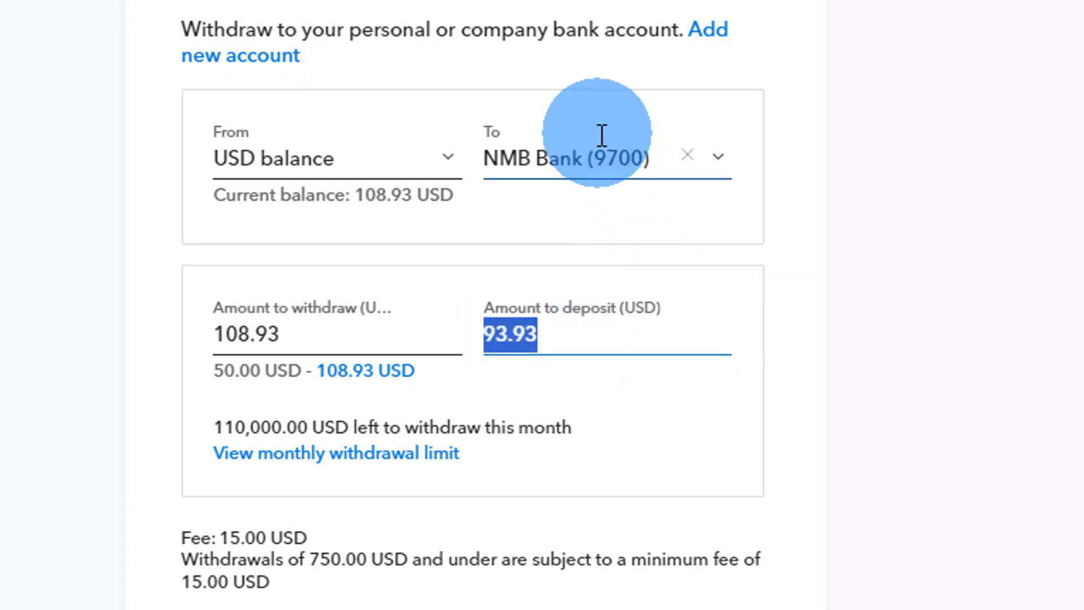
key("Tab")
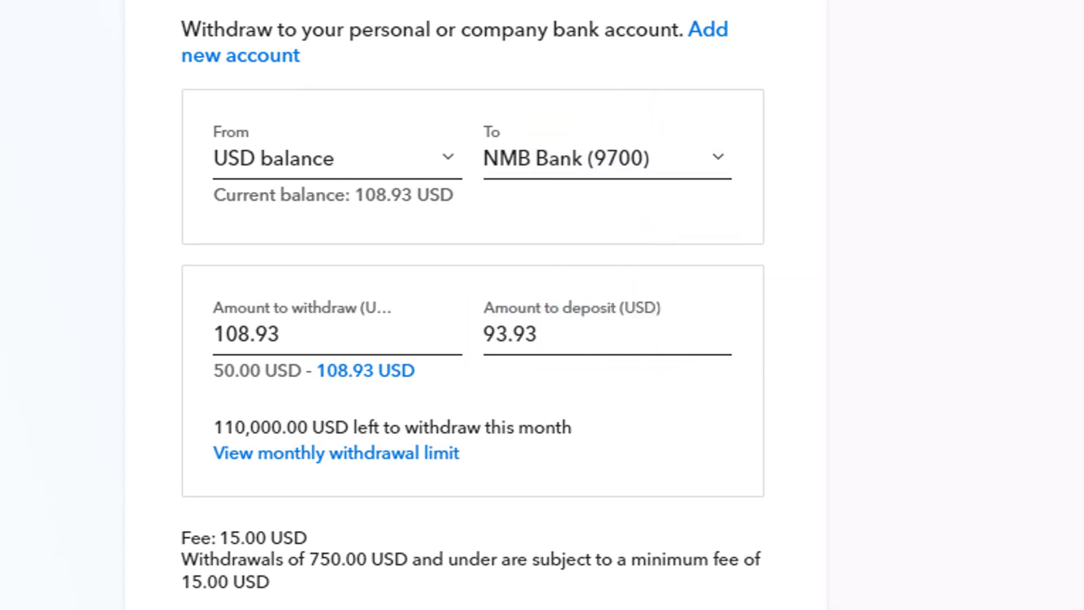
- Enter "Freelance Dec 23" as the withdrawal description and proceed to the review of the withdrawal details
left_click(375, 586)
type("c")
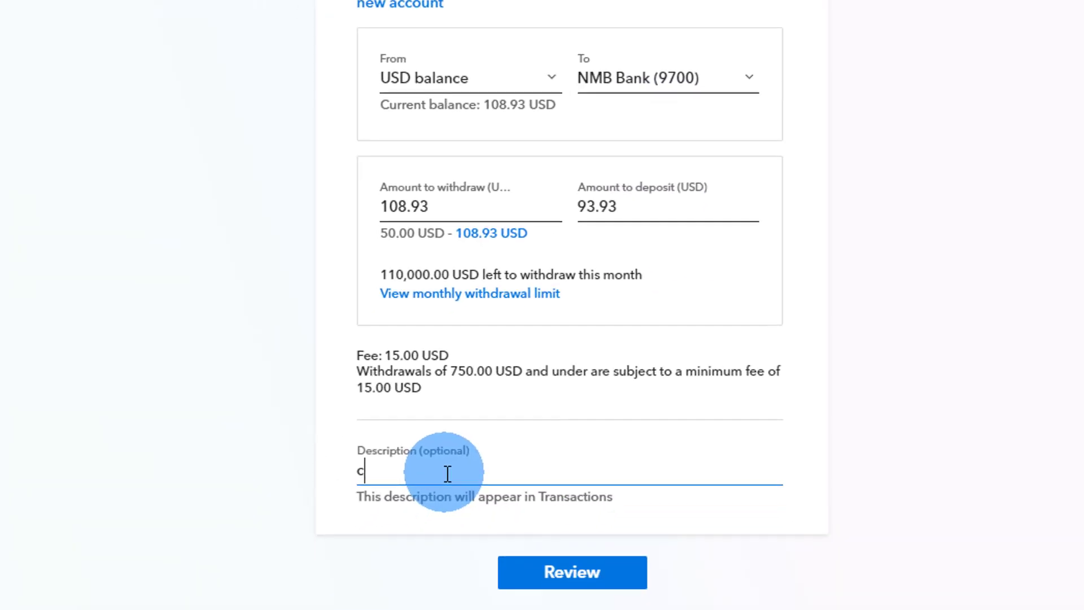
type("Freelance Dec 23")
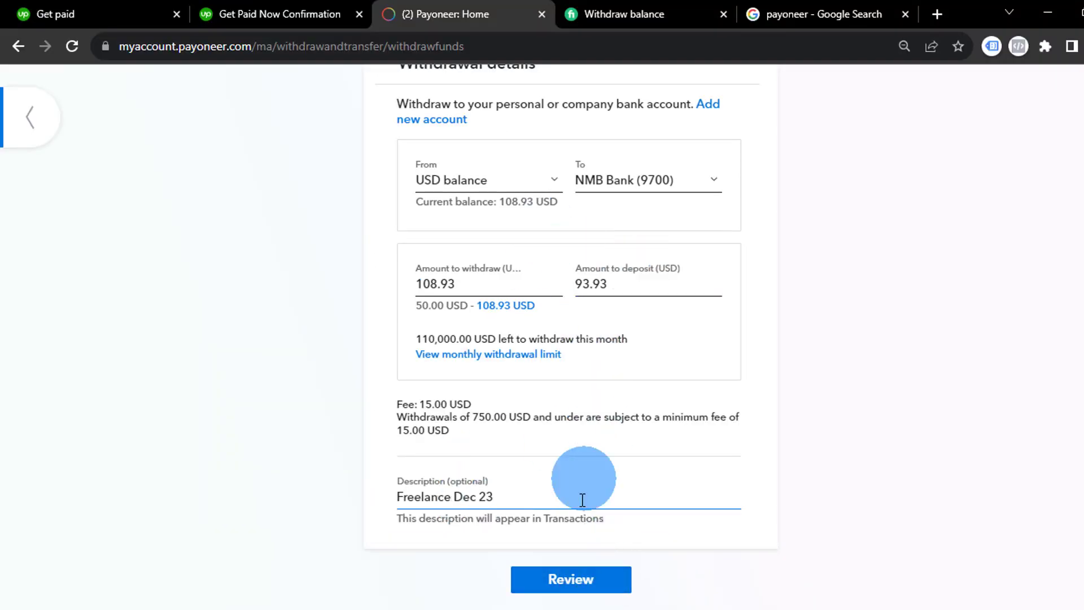
left_click(587, 580)
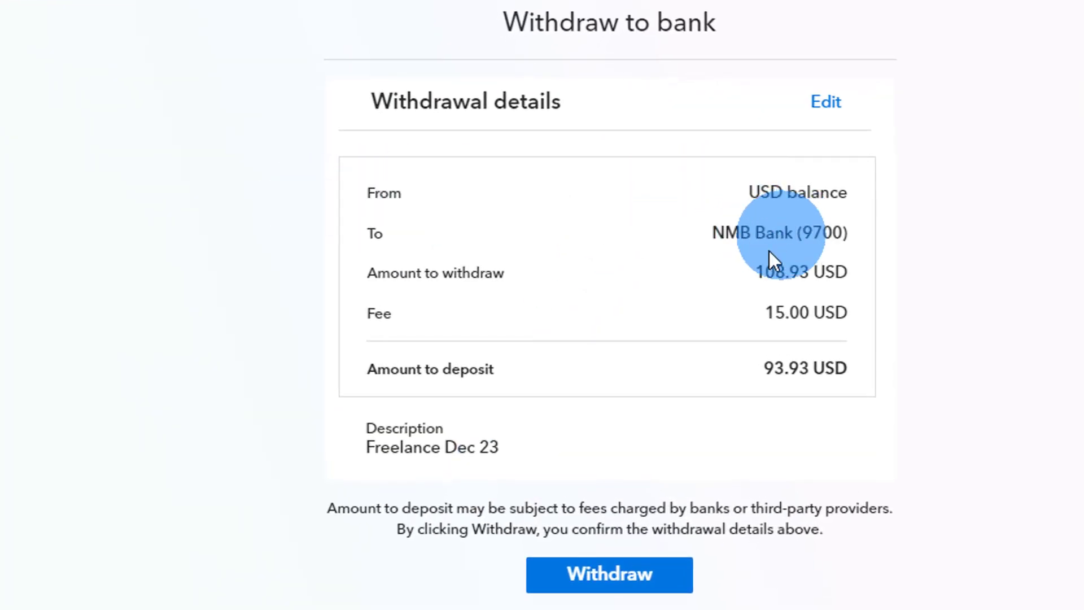
- Search Google for the deposit amount "93.93 USD" and examine its conversion to Tanzanian shillings
mouse_move(757, 368)
left_mouse_down()
mouse_move(823, 368)
mouse_move(757, 367)
left_mouse_up()
left_click(815, 367)
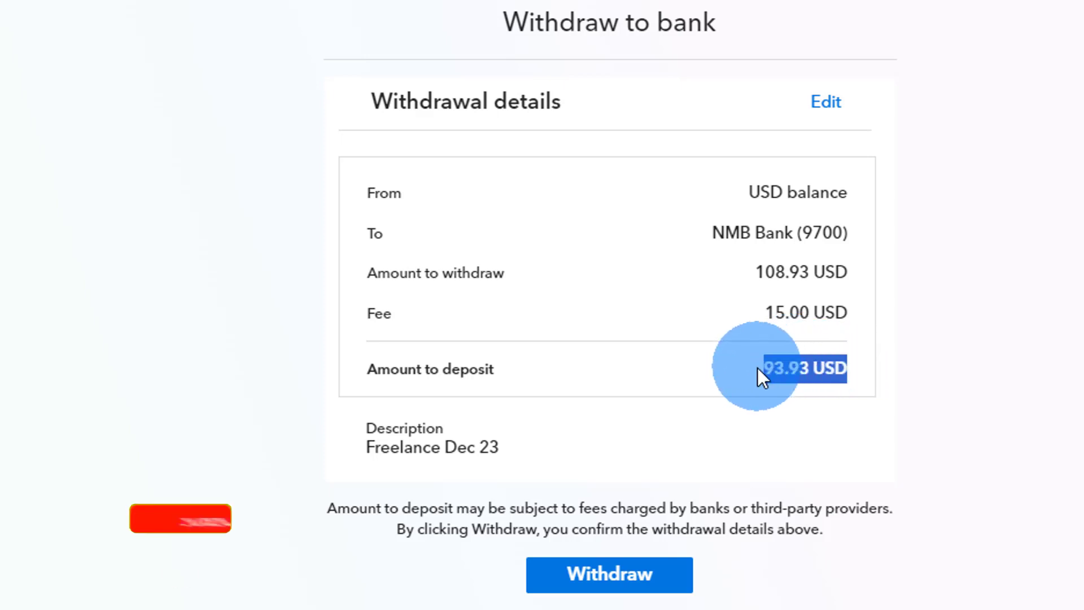
right_click(804, 373)
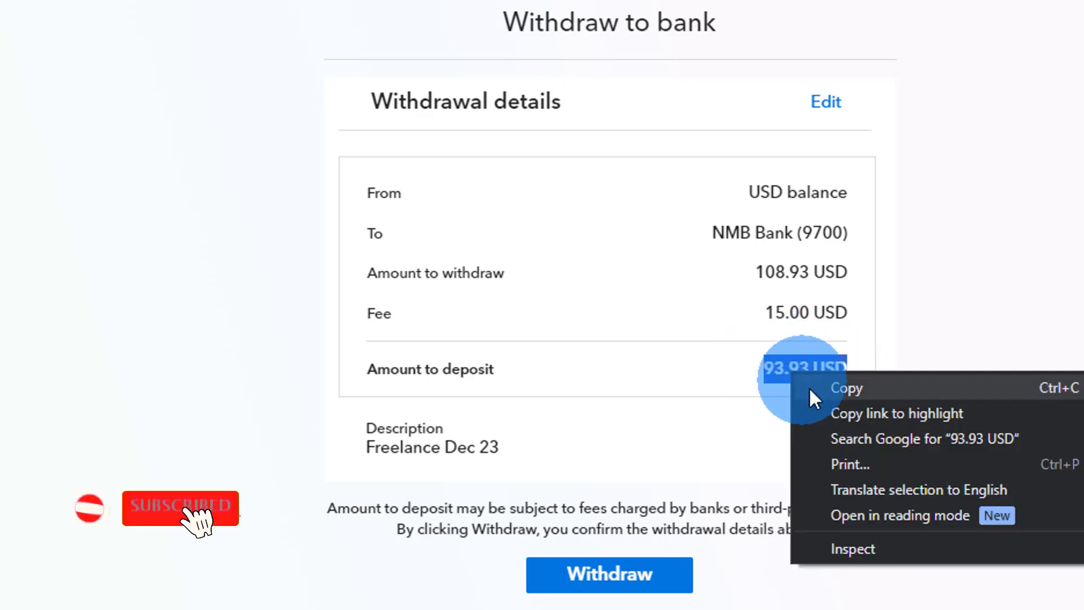
left_click(854, 440)
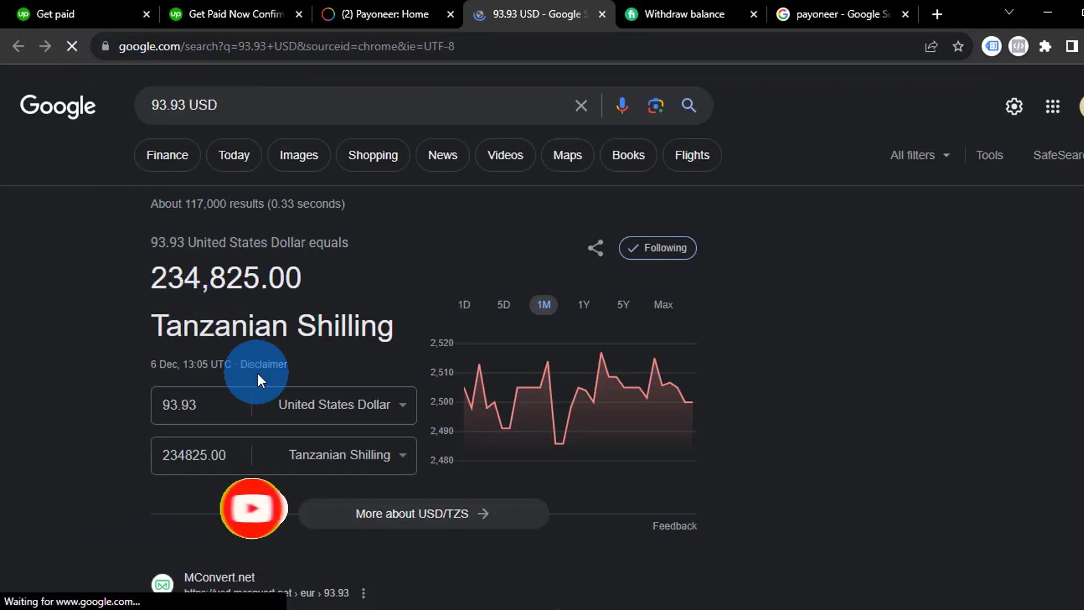
left_click(207, 405)
double_click(191, 400)
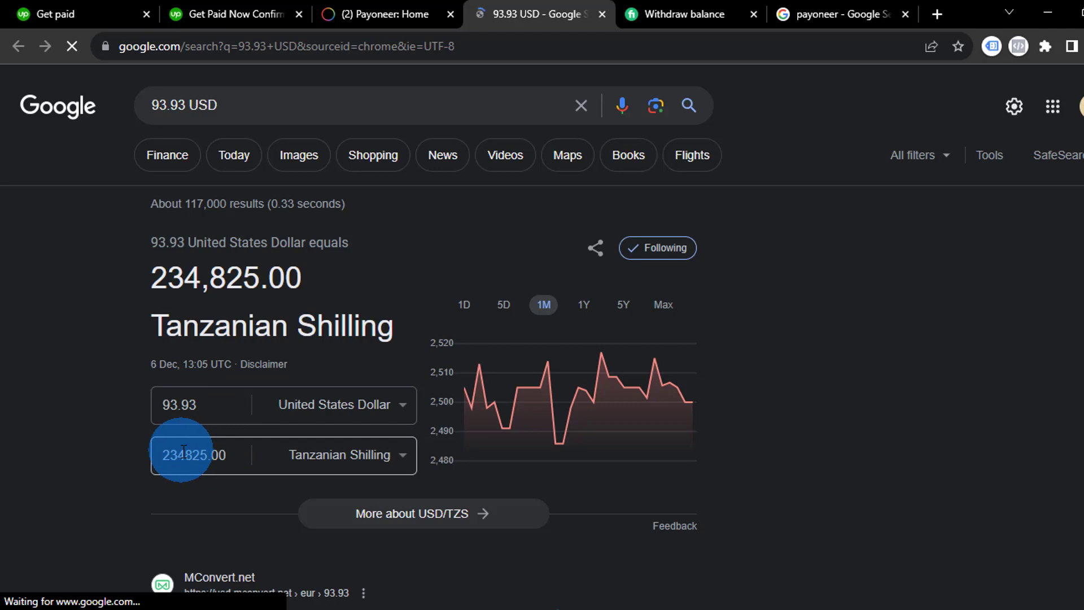
left_click_drag(182, 453, 163, 453)
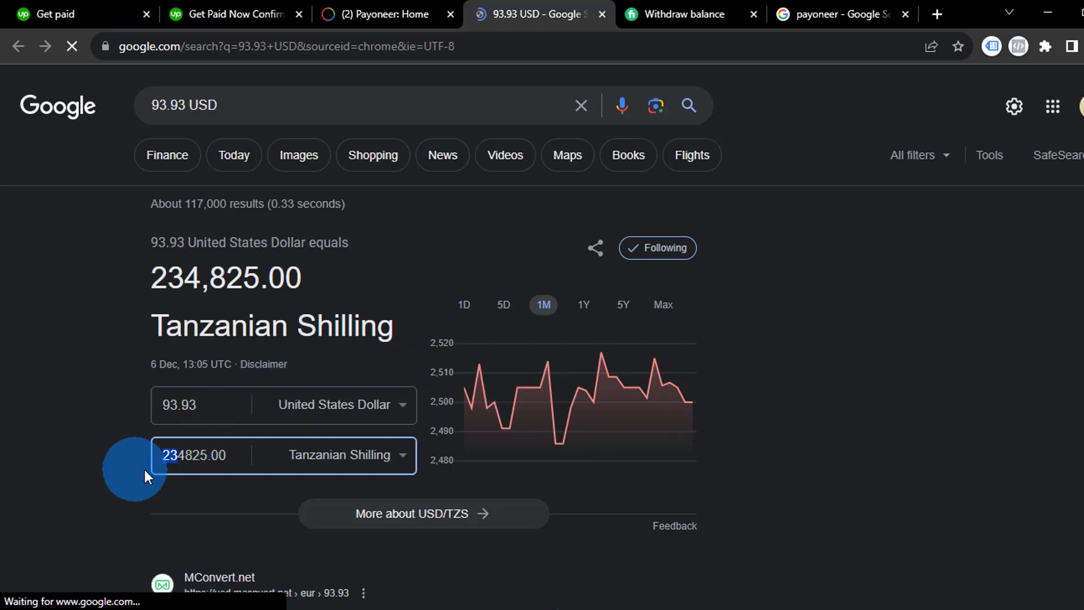
left_click_drag(170, 455, 225, 452)
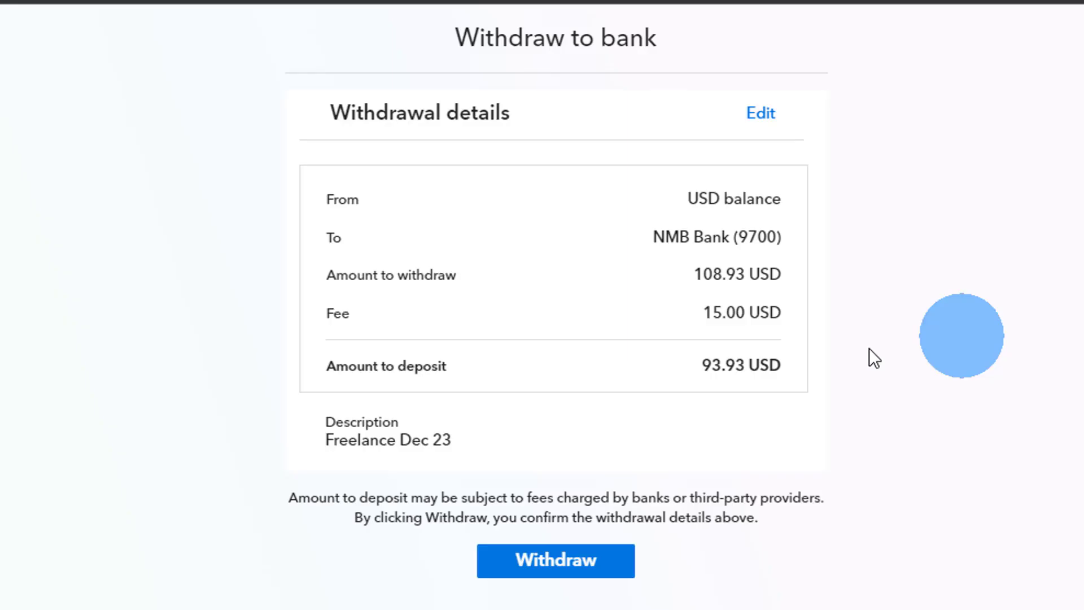
- Return to the Payoneer withdrawal review and submit the withdrawal to the NMB Bank account
left_click(553, 559)
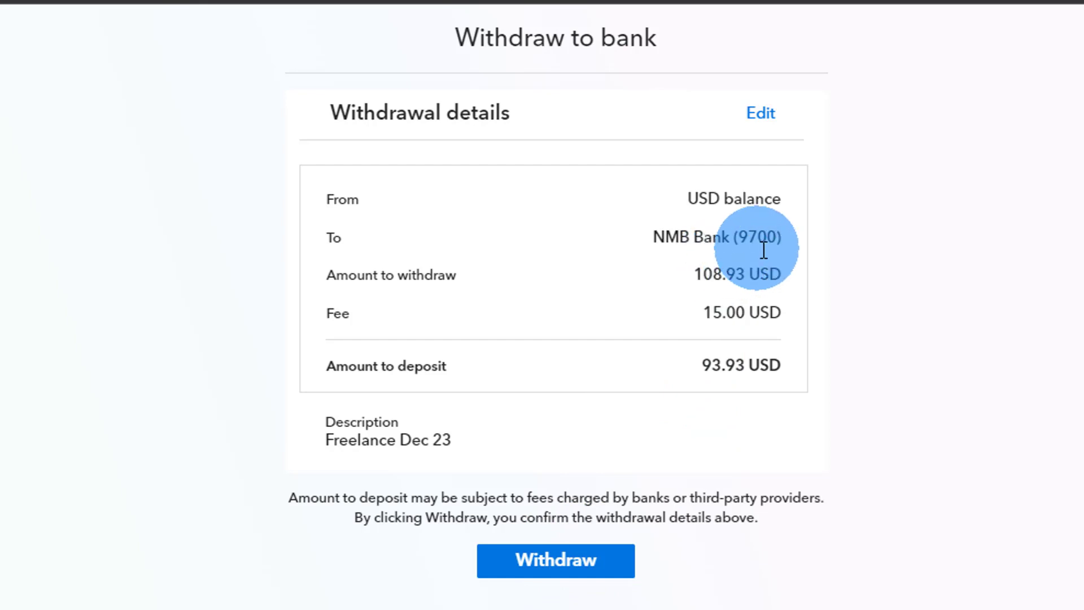
left_click(577, 559)
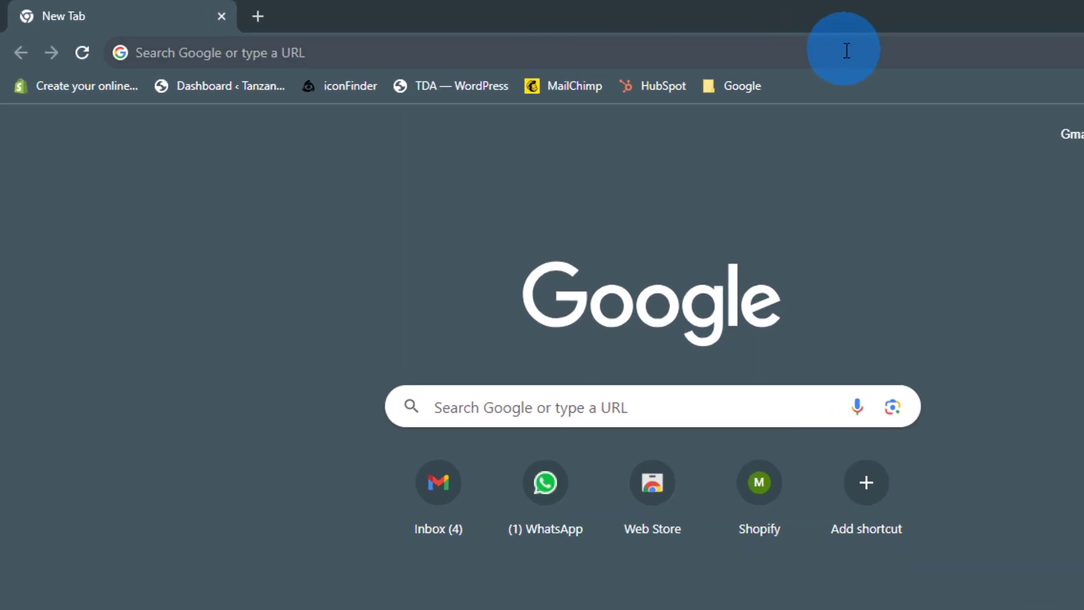
- Search Google for "payoneer" and open the Payoneer website from the results
left_click(847, 50)
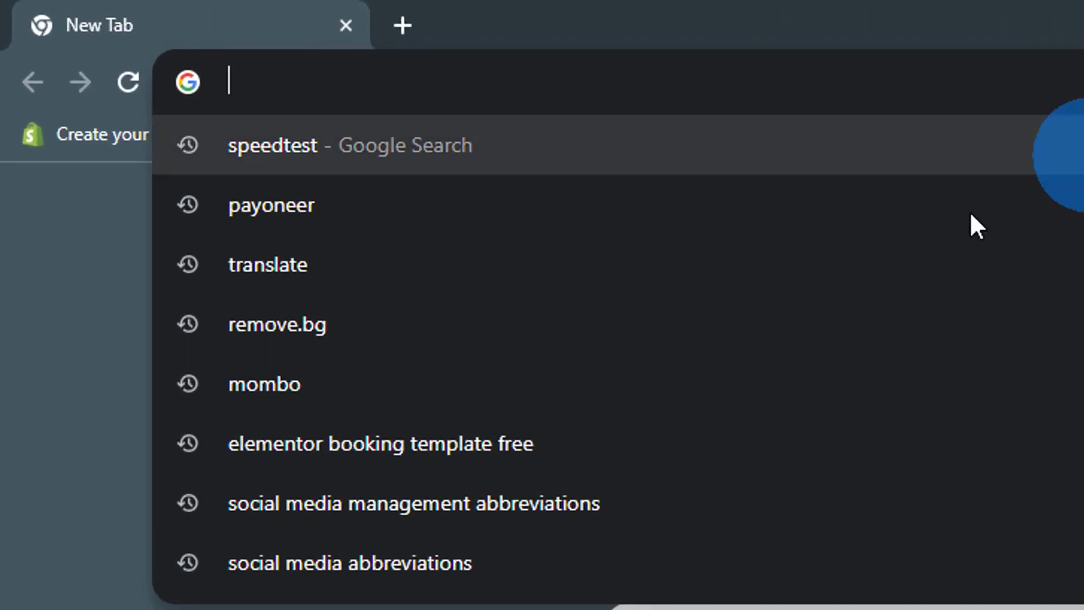
left_click(621, 136)
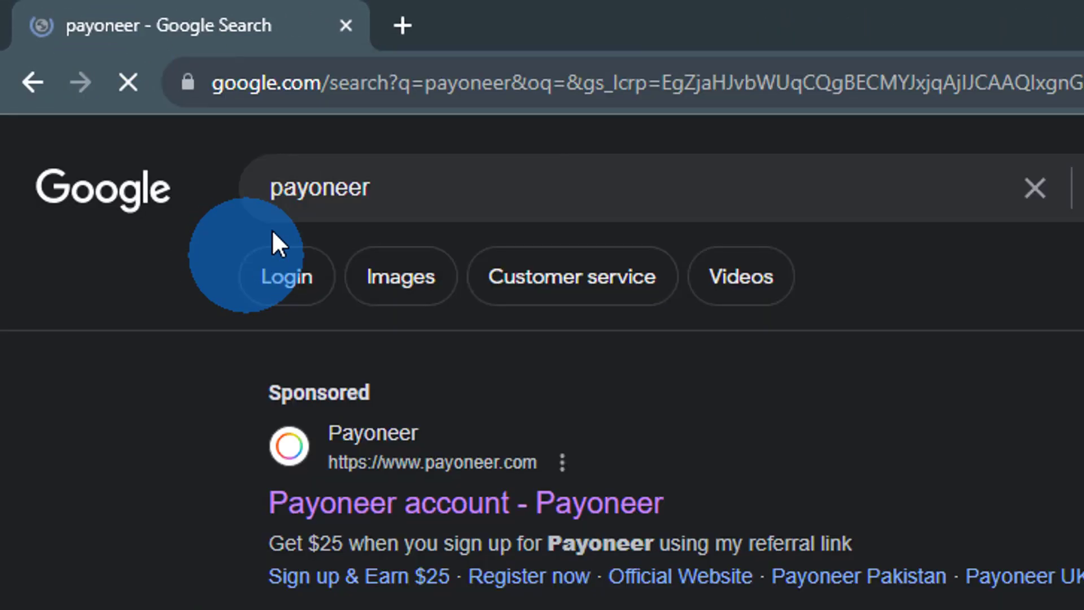
scroll(311, 499, "down", 5)
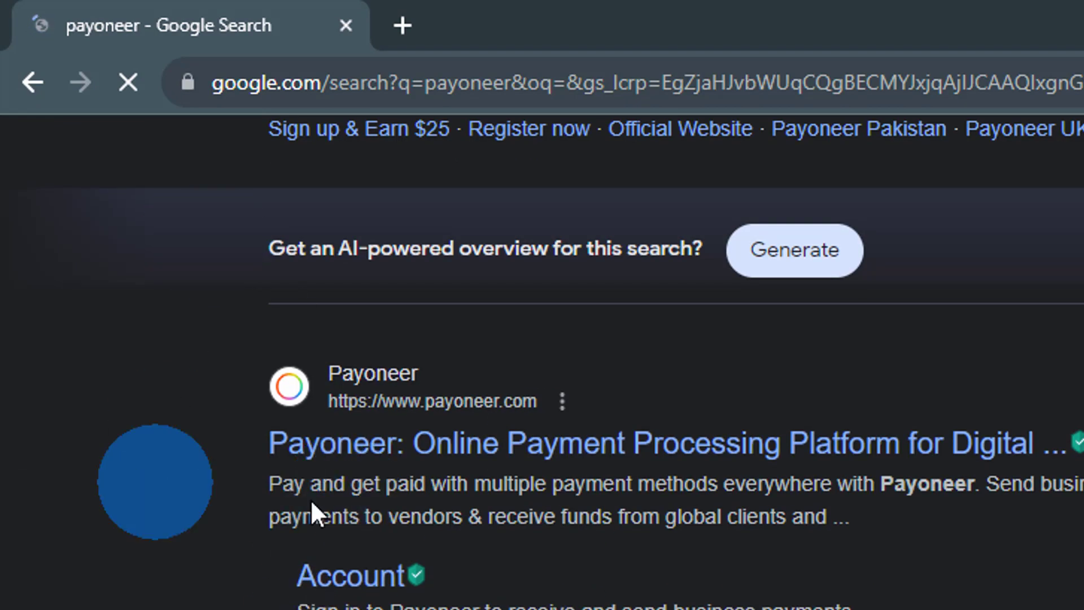
scroll(339, 455, "up", 3)
scroll(339, 551, "down", 3)
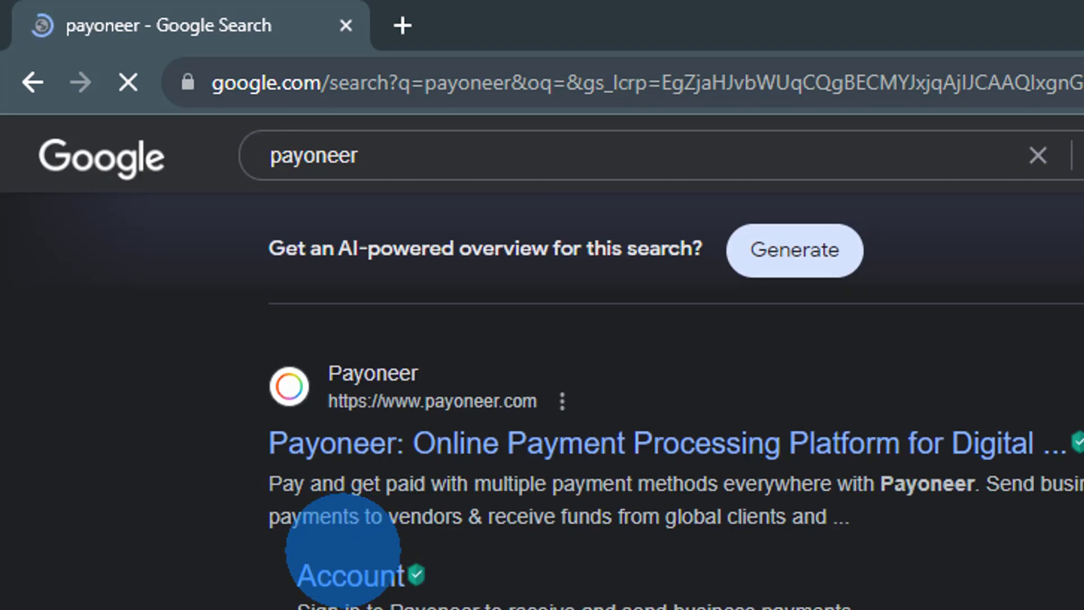
scroll(295, 581, "up", 5)
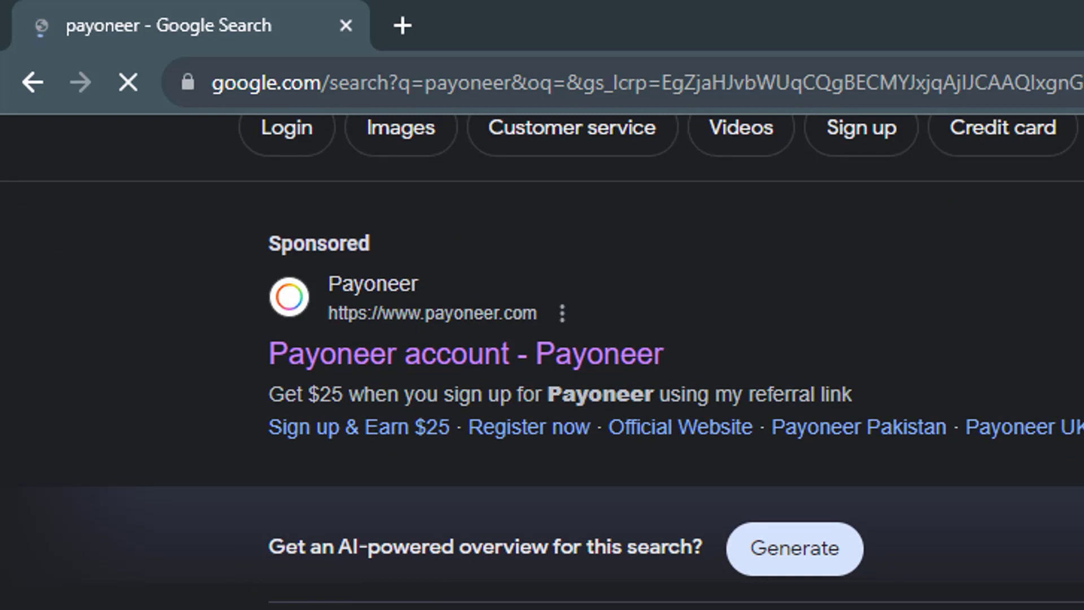
left_click(375, 484)
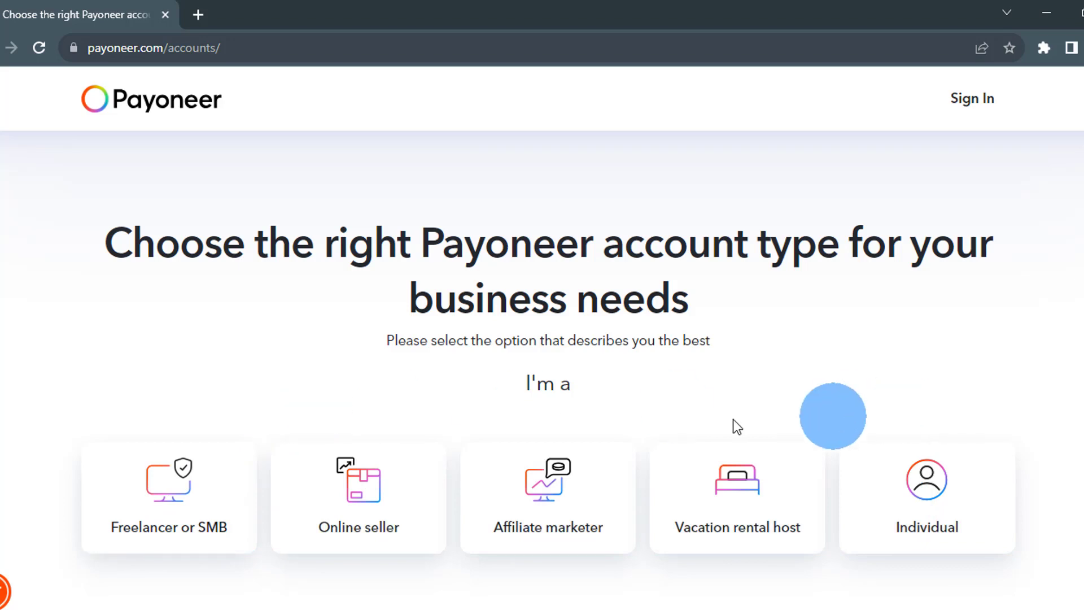
- Choose the Freelancer or SMB account type with the full power of Payoneer to both send and receive global payments
scroll(732, 419, "down", 3)
left_click(217, 356)
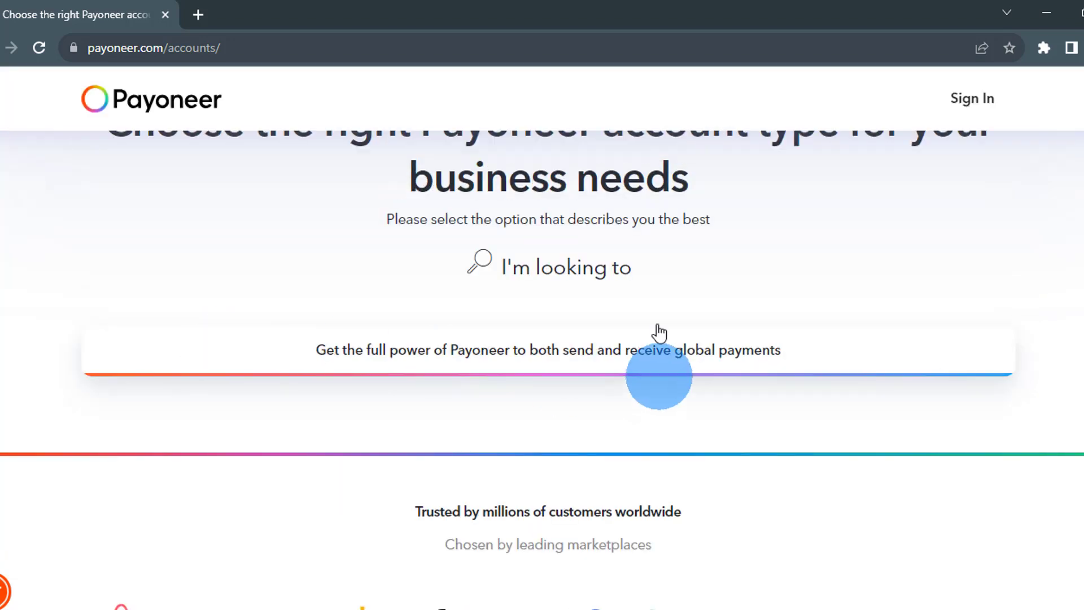
left_click(558, 359)
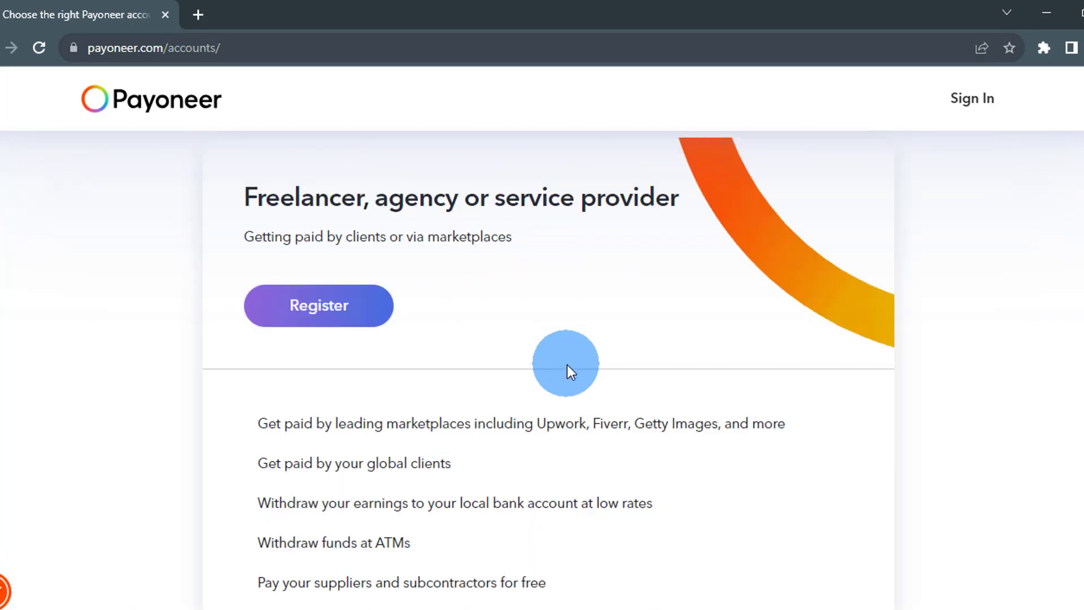
- Review the benefits of the freelancer, agency or service provider account and start its registration
scroll(399, 339, "down", 3)
scroll(317, 395, "up", 3)
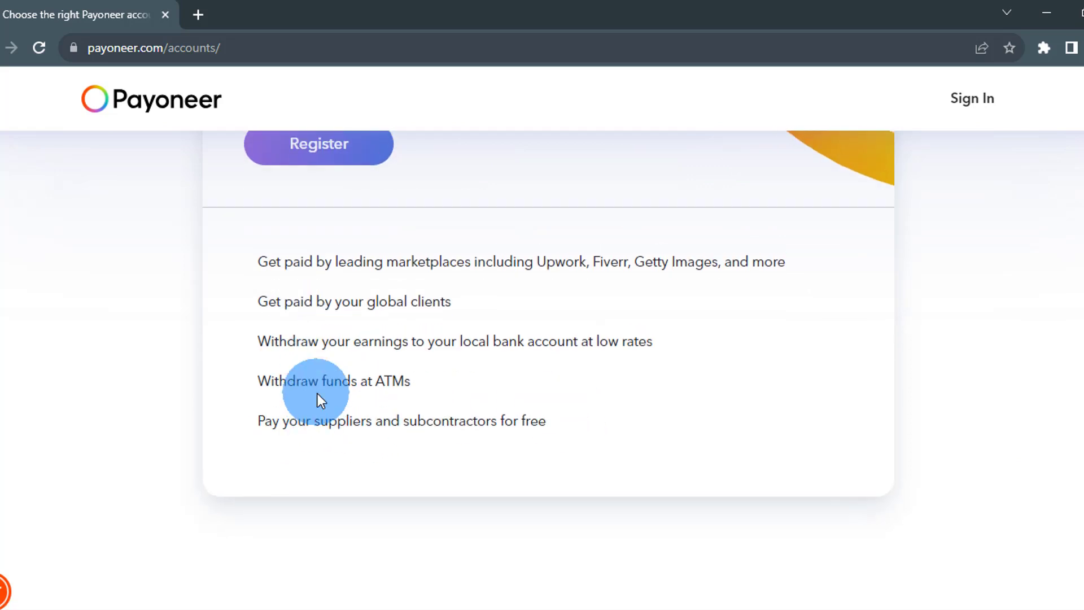
scroll(325, 429, "down", 1)
scroll(339, 449, "up", 3)
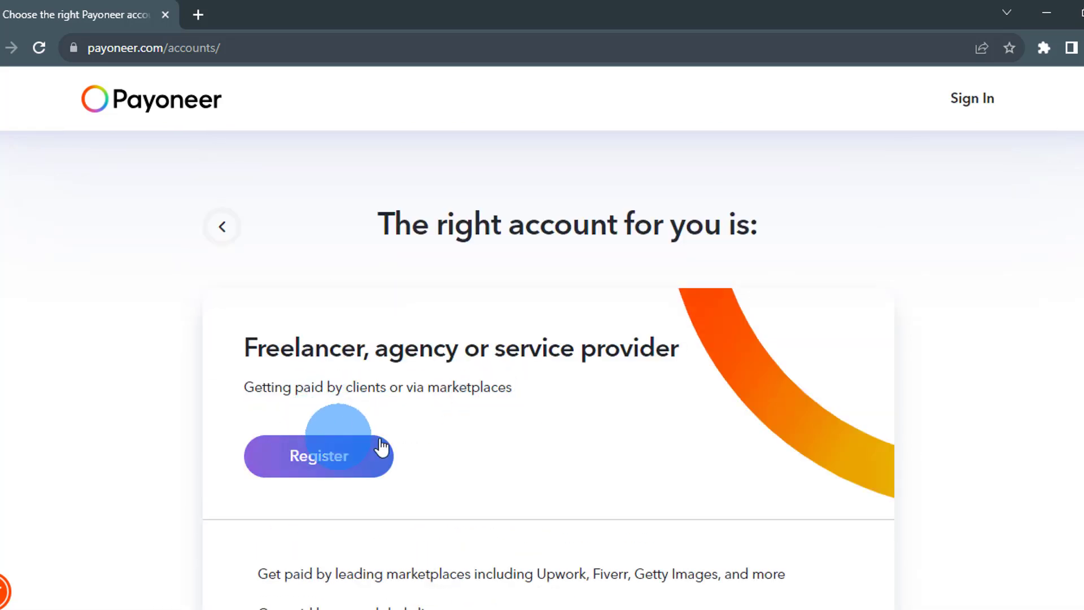
left_click(333, 463)
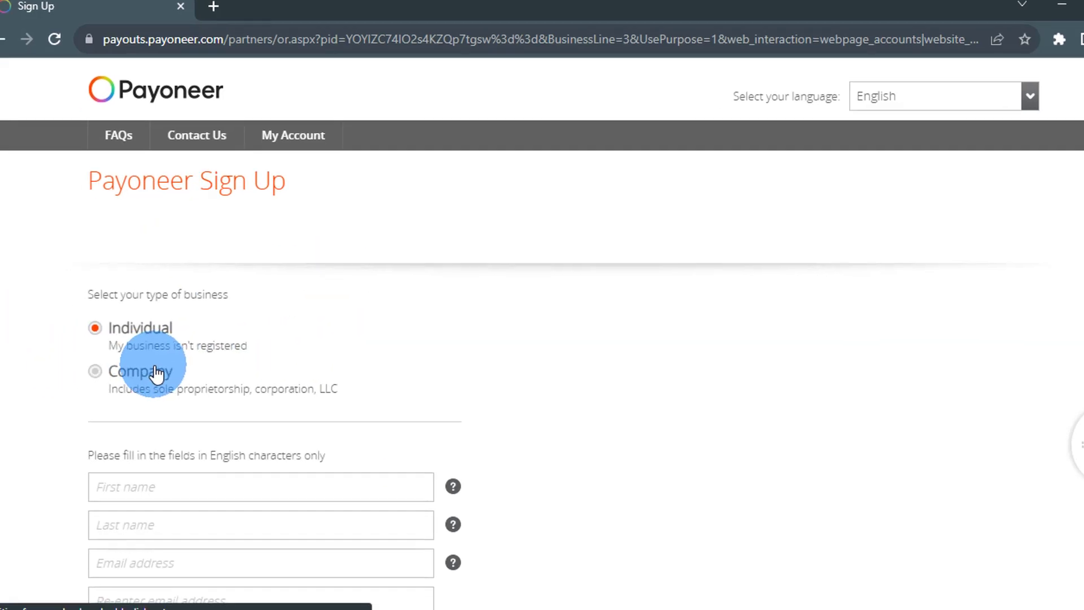
- Compare the sign-up forms for the Company and Individual business types, finishing on Individual
left_click(163, 375)
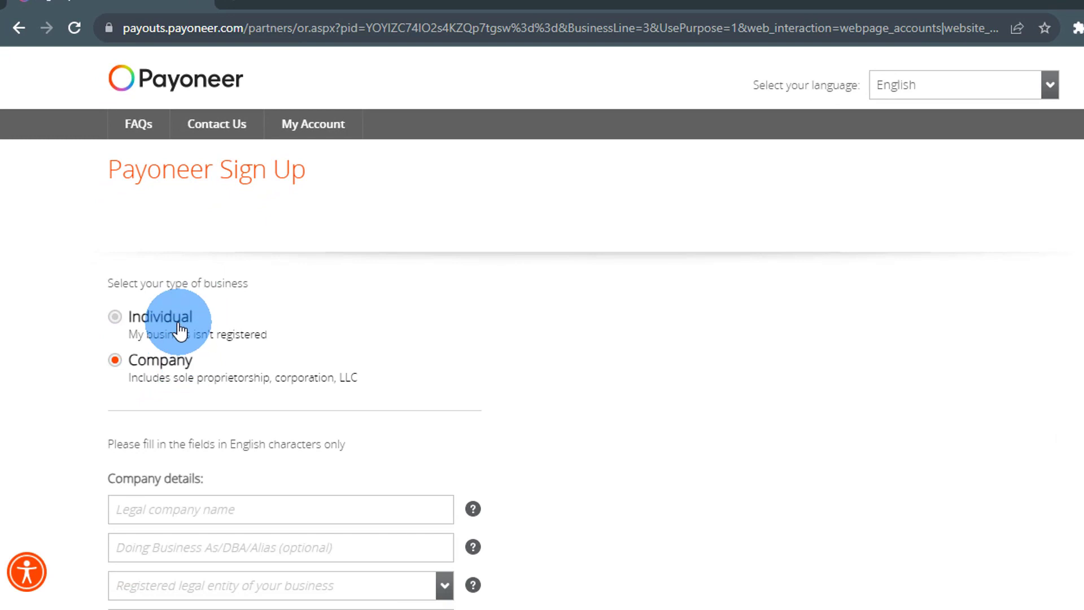
left_click(181, 330)
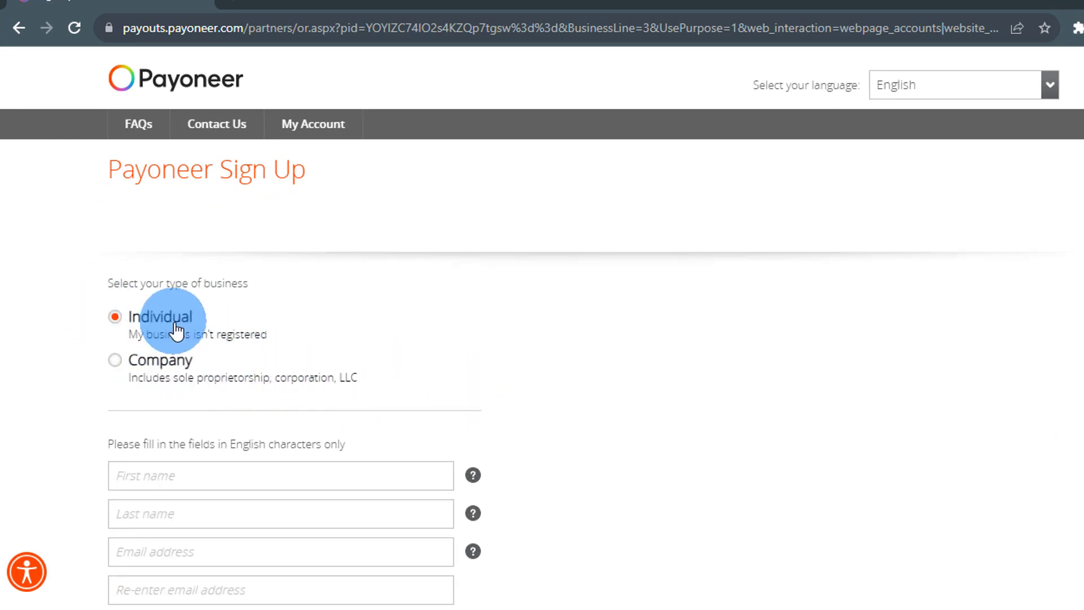
left_click(247, 376)
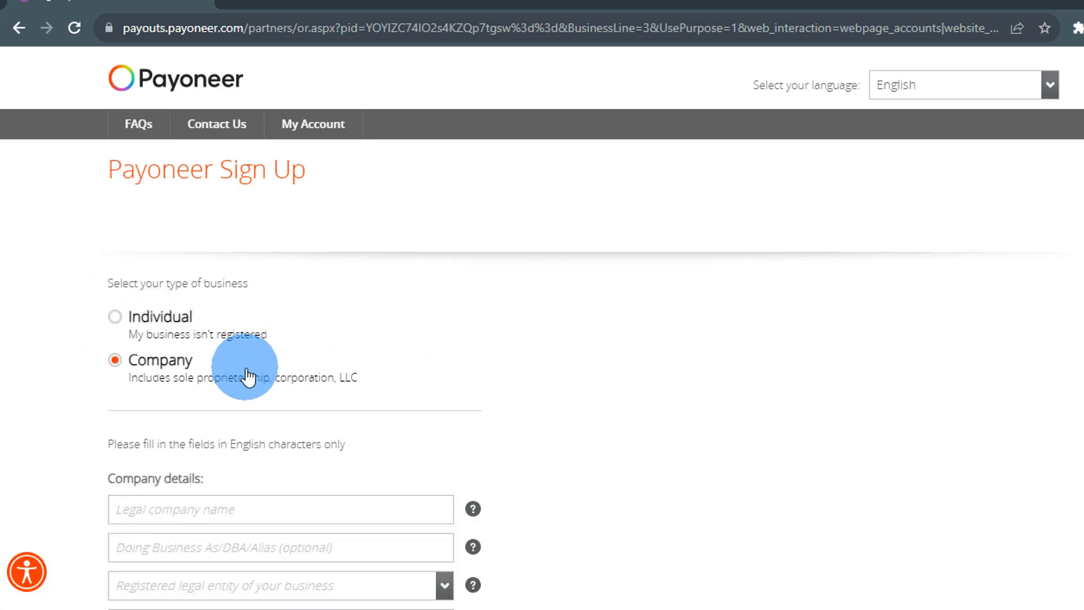
left_click(164, 316)
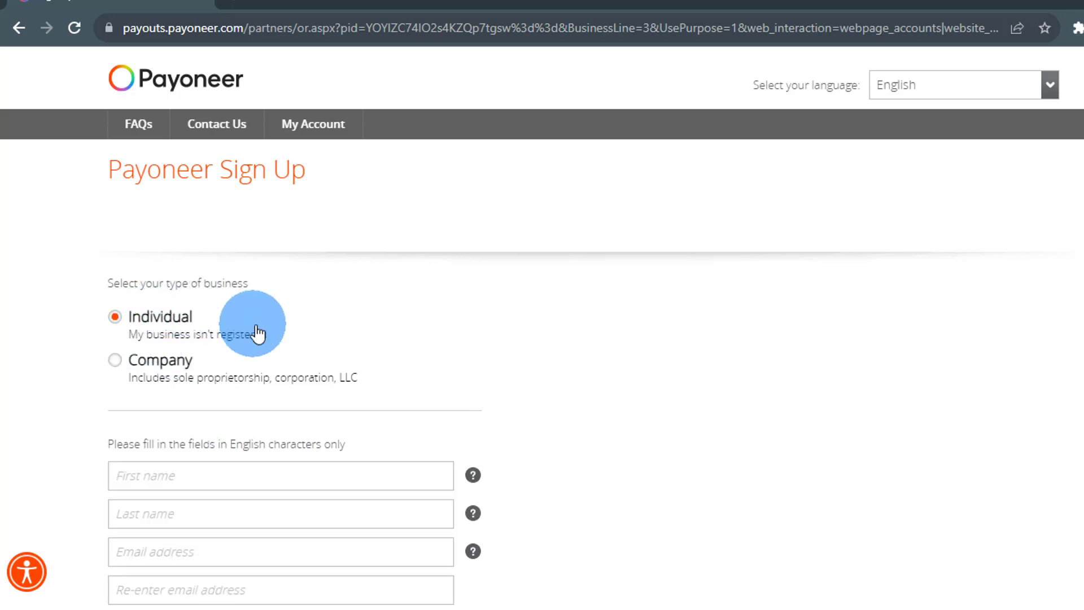
- Enter a sample first name in the individual sign-up form and go through the last name and email fields
scroll(398, 331, "down", 2)
scroll(399, 331, "down", 2)
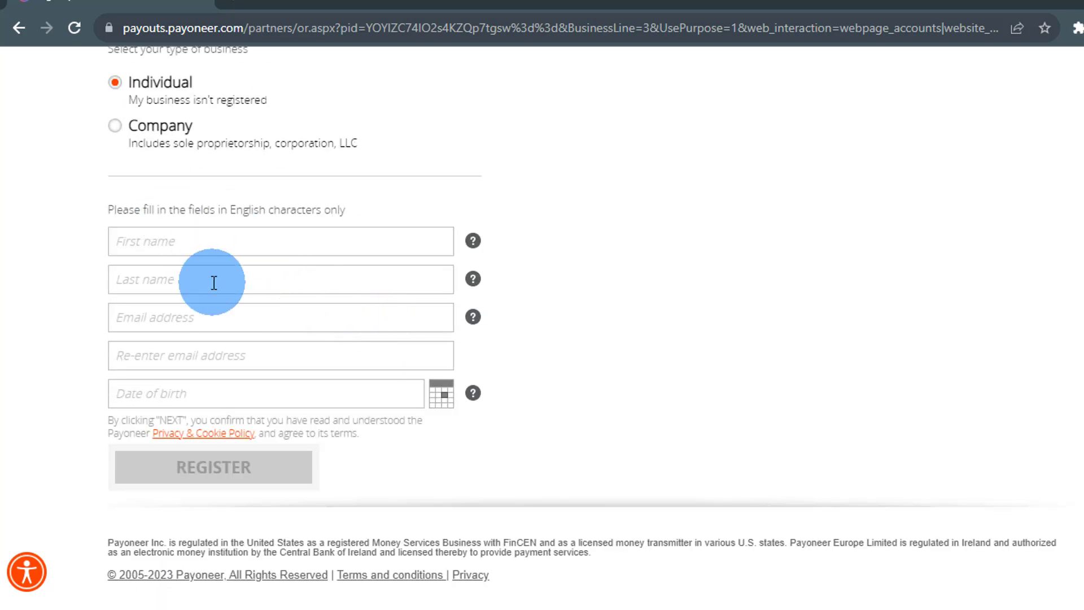
left_click(216, 246)
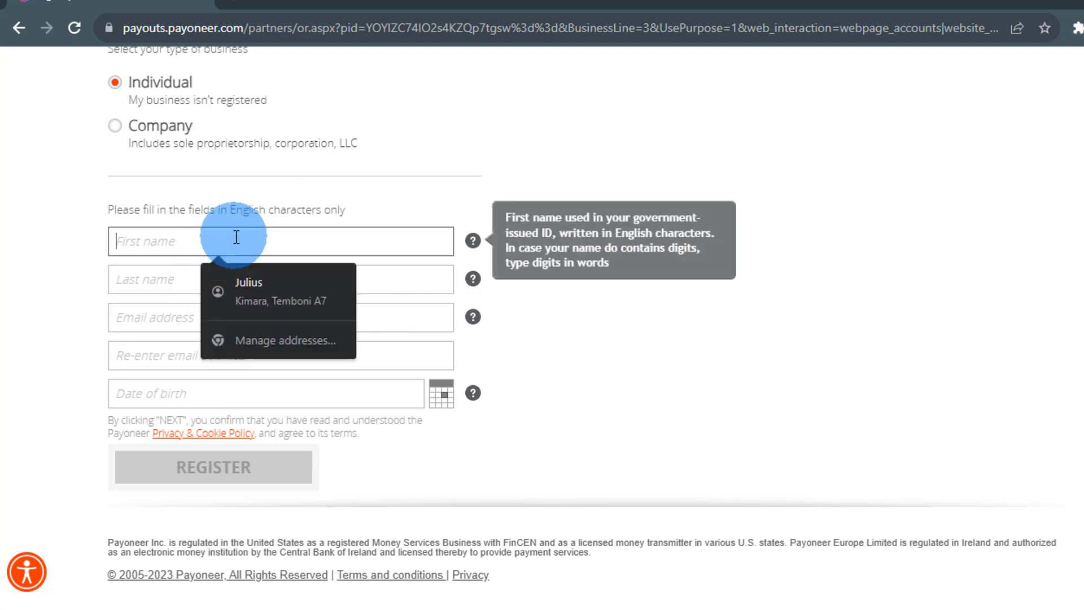
type("Juma")
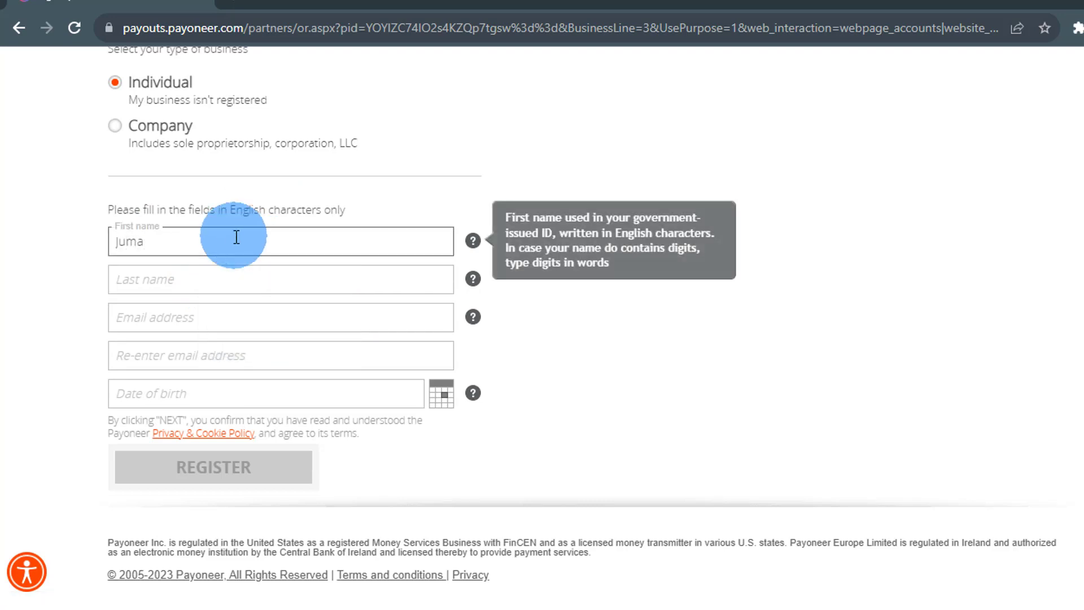
left_click(220, 280)
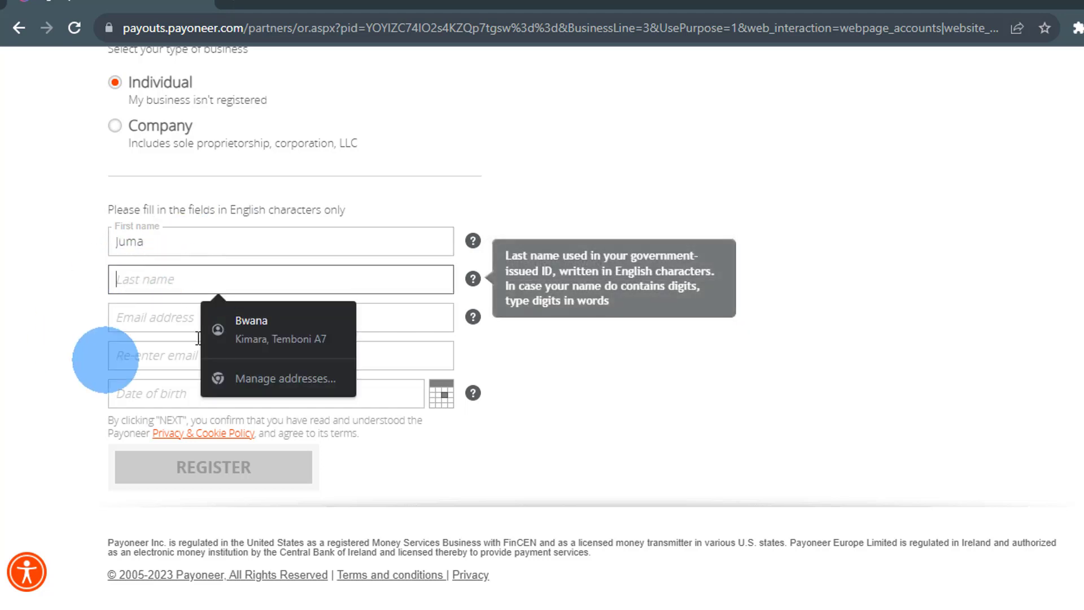
left_click(136, 325)
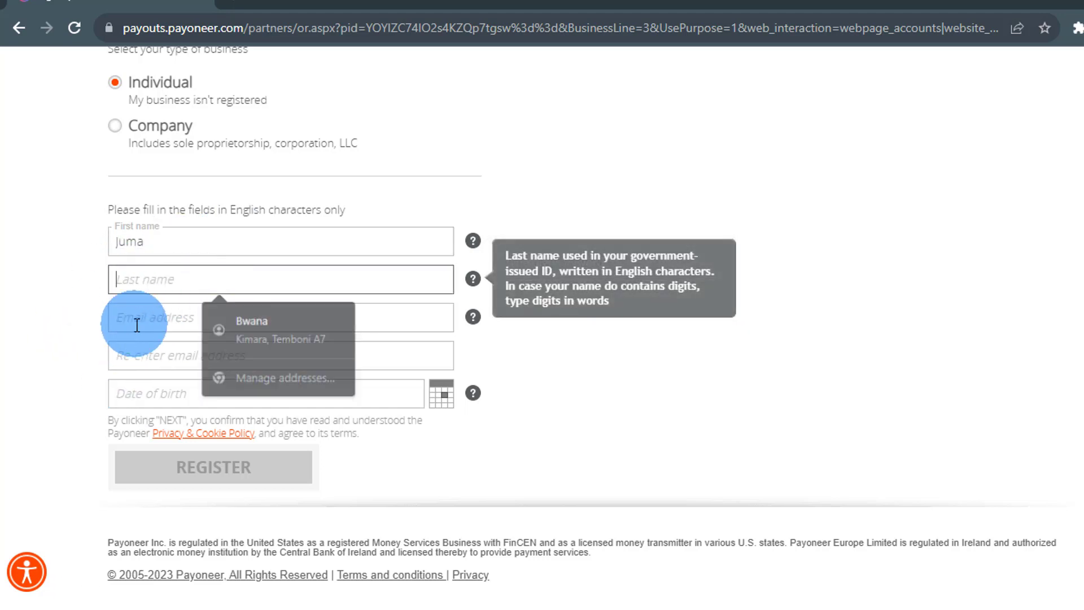
left_click(663, 158)
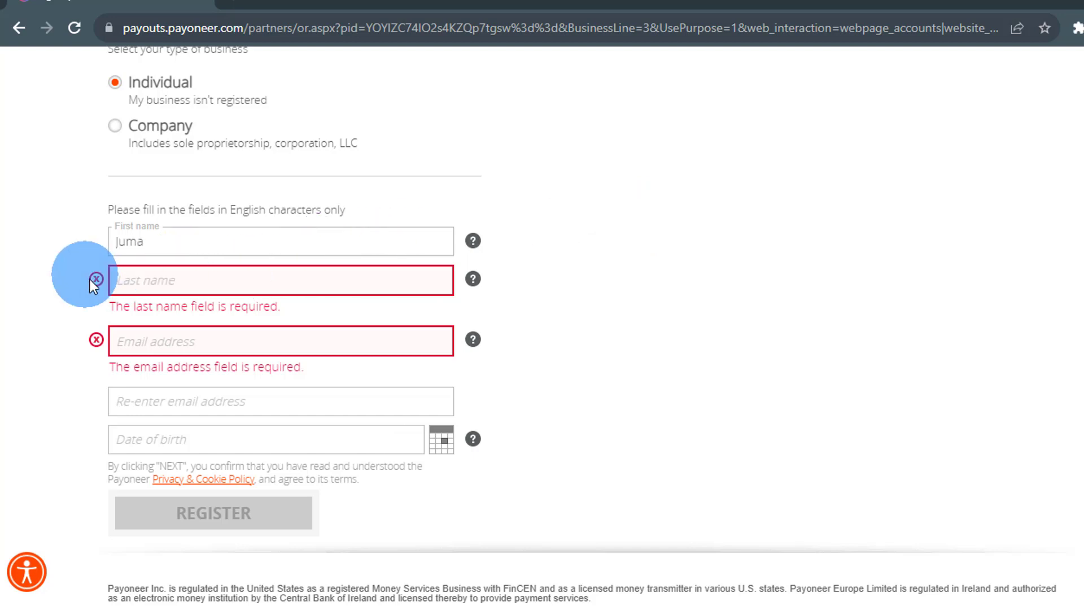
left_click(158, 278)
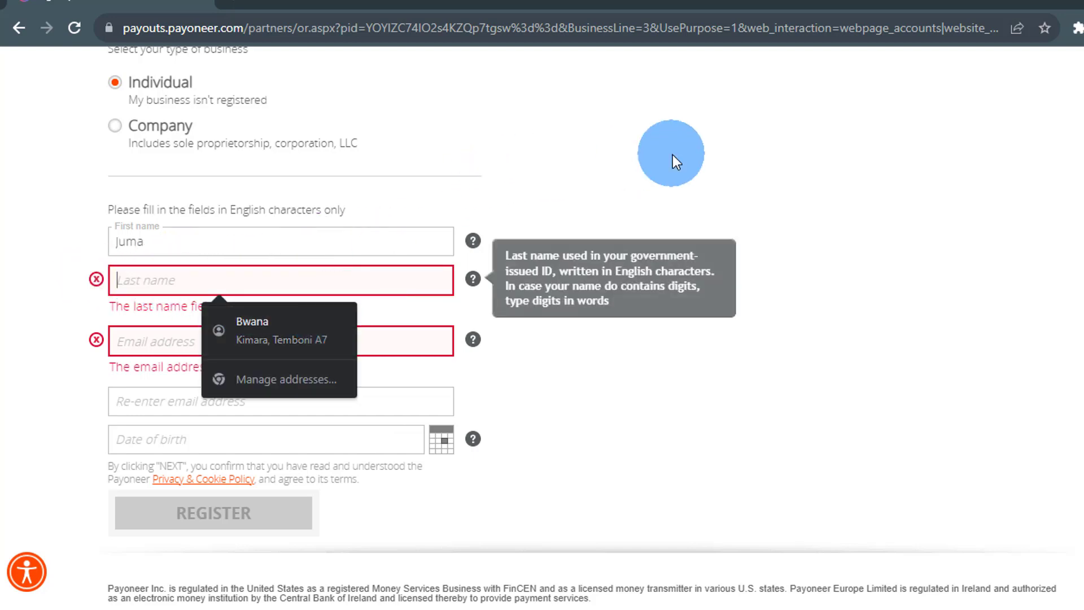
- Pick a sample date of birth from the calendar in the sign-up form
scroll(672, 155, "up", 3)
scroll(169, 375, "down", 3)
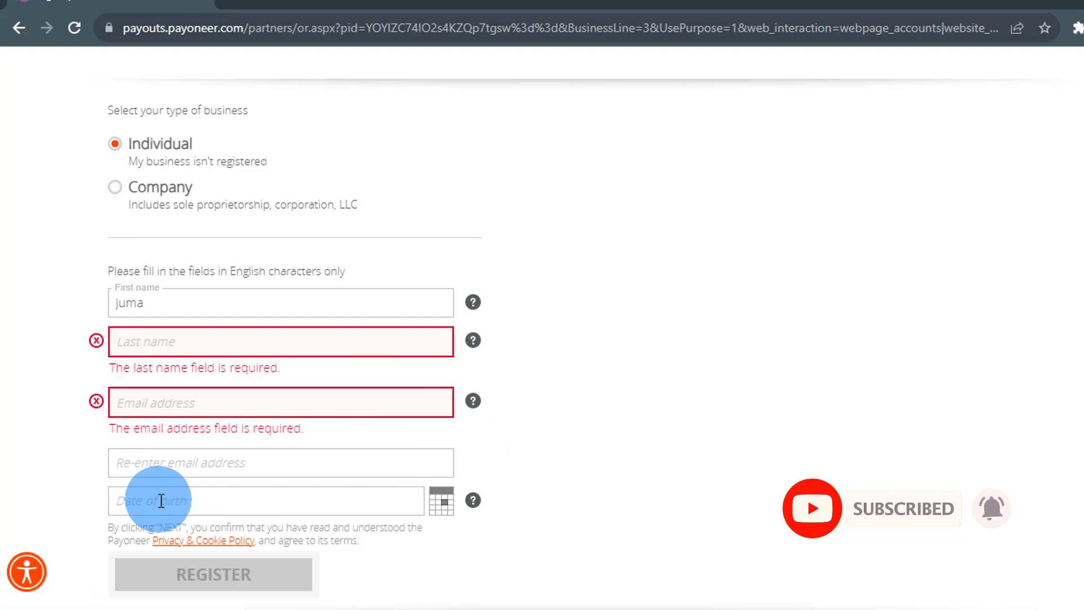
scroll(169, 491, "down", 2)
left_click(214, 390)
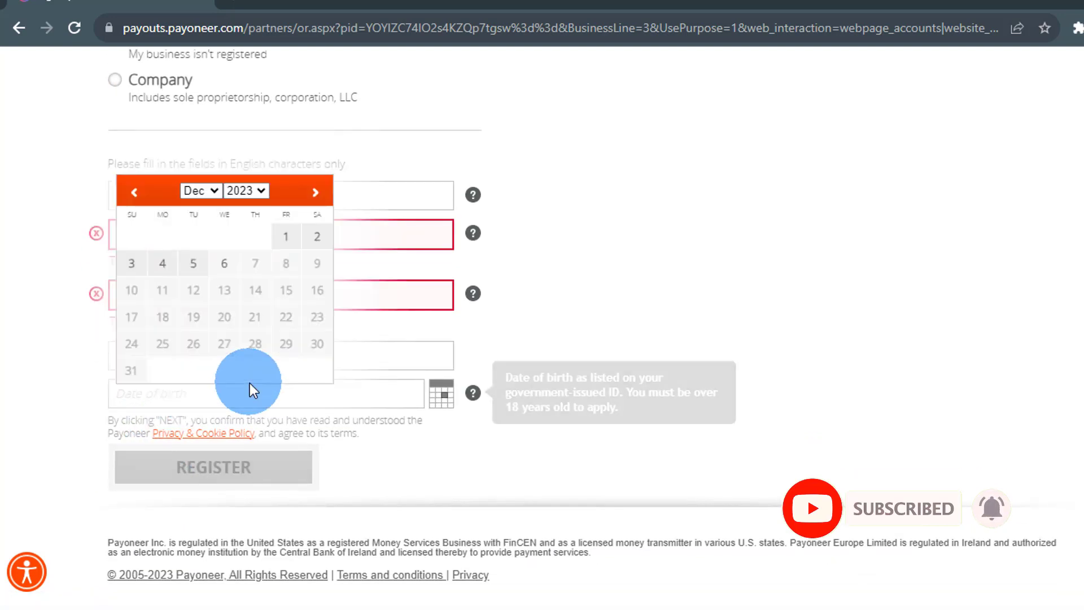
left_click(230, 270)
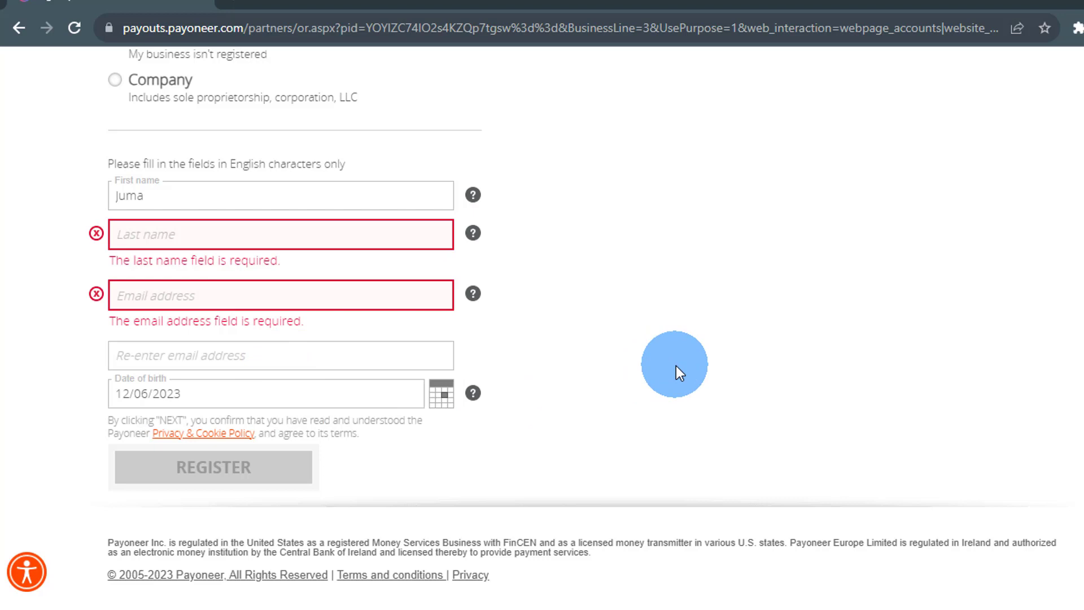
- Examine the whole Payoneer sign-up form, from the business type to the personal details and registration section
scroll(683, 365, "up", 3)
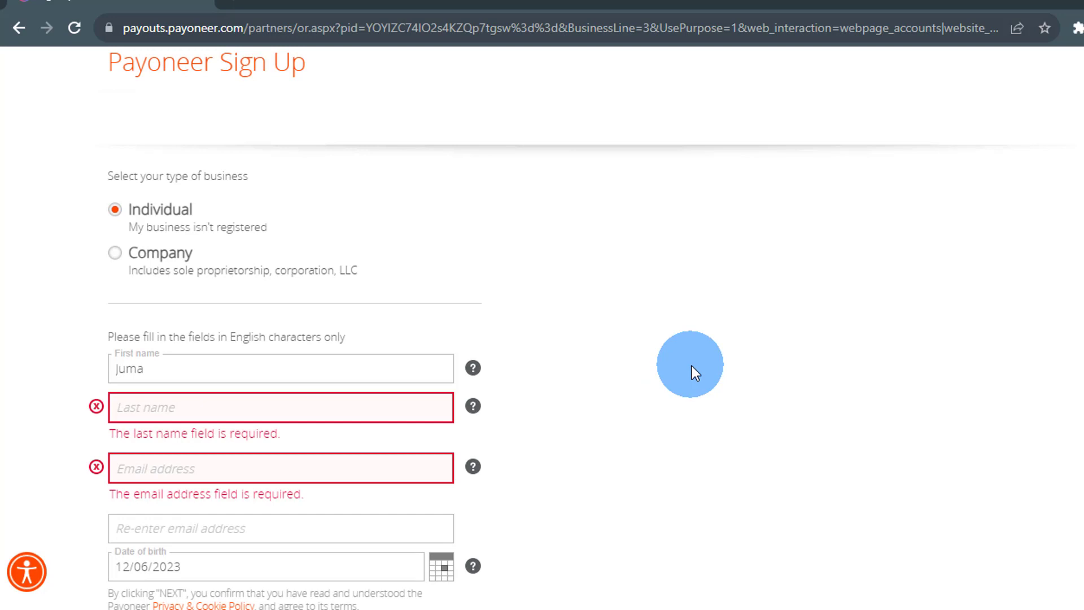
scroll(693, 366, "down", 3)
scroll(692, 366, "up", 5)
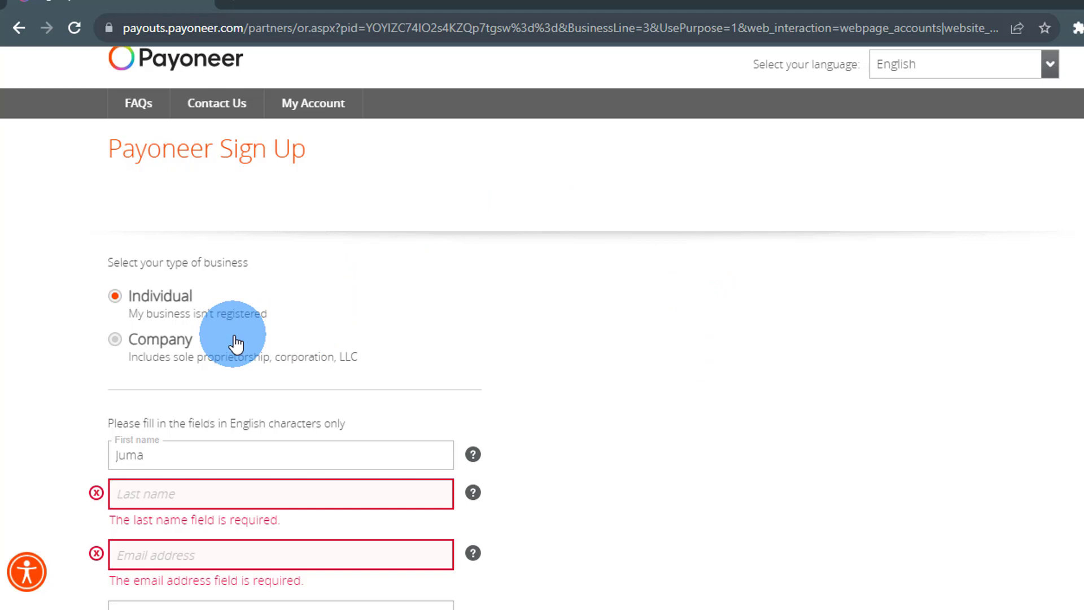
scroll(267, 404, "down", 2)
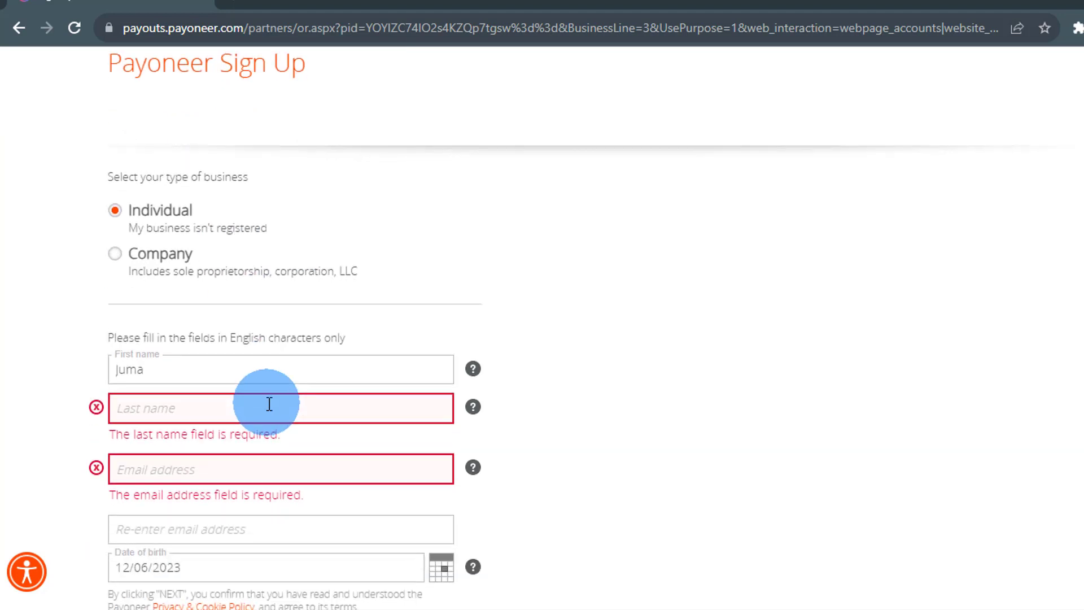
scroll(270, 404, "up", 2)
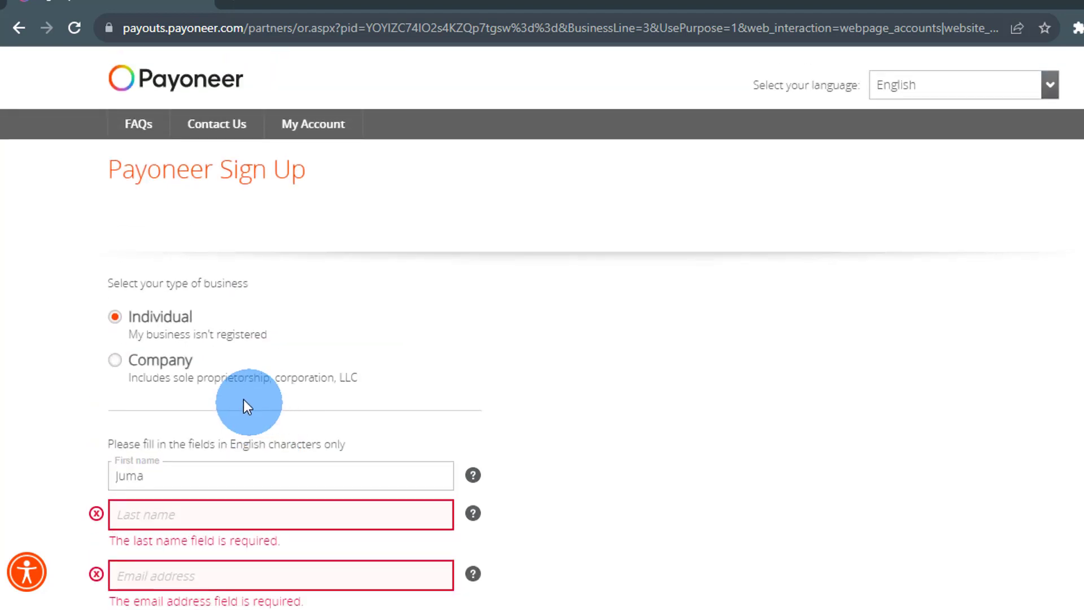
scroll(198, 303, "down", 3)
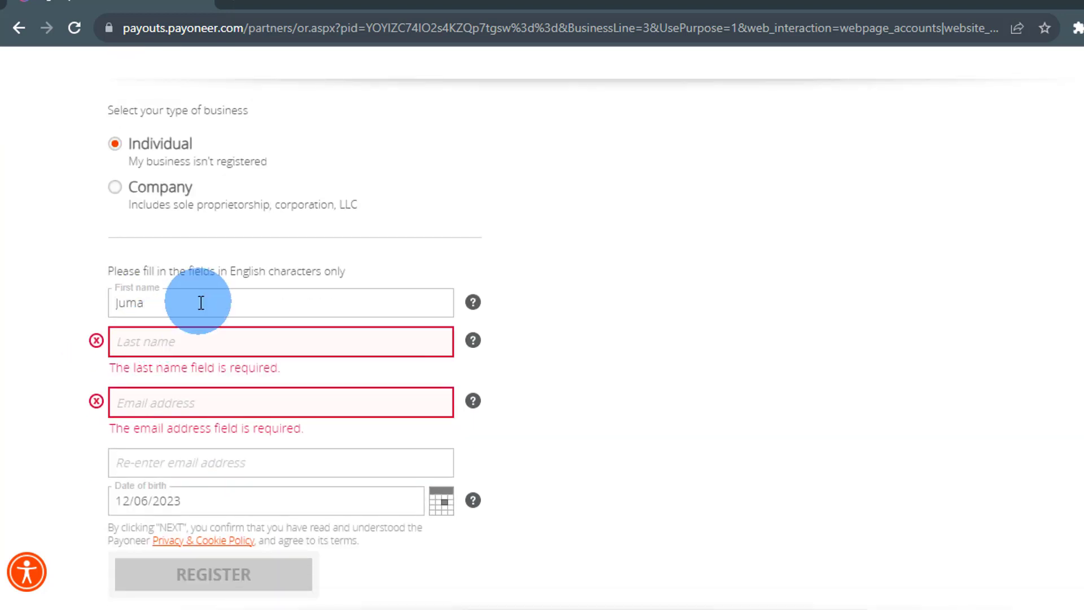
scroll(150, 308, "down", 2)
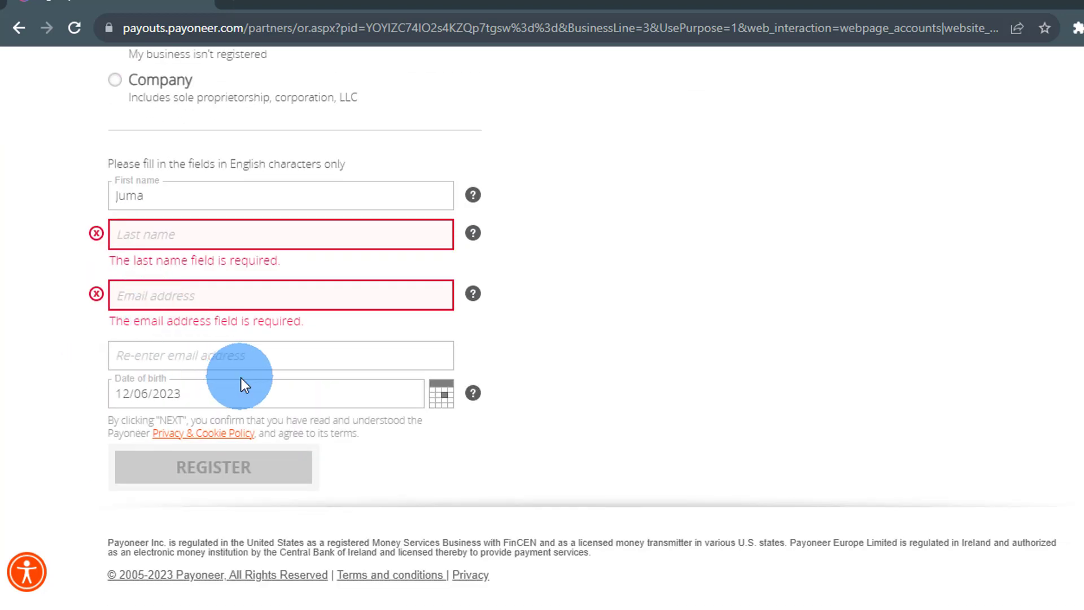
scroll(241, 379, "up", 5)
scroll(220, 226, "up", 1)
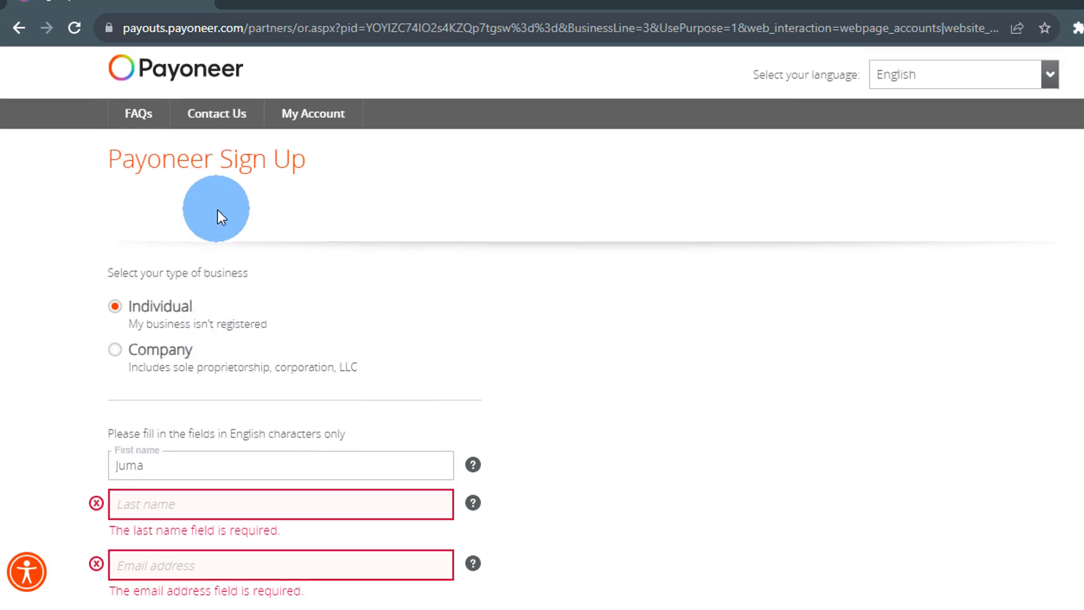
- Reload the Payoneer sign-up page and review its registration stages and the blank Getting Started form
left_click(80, 29)
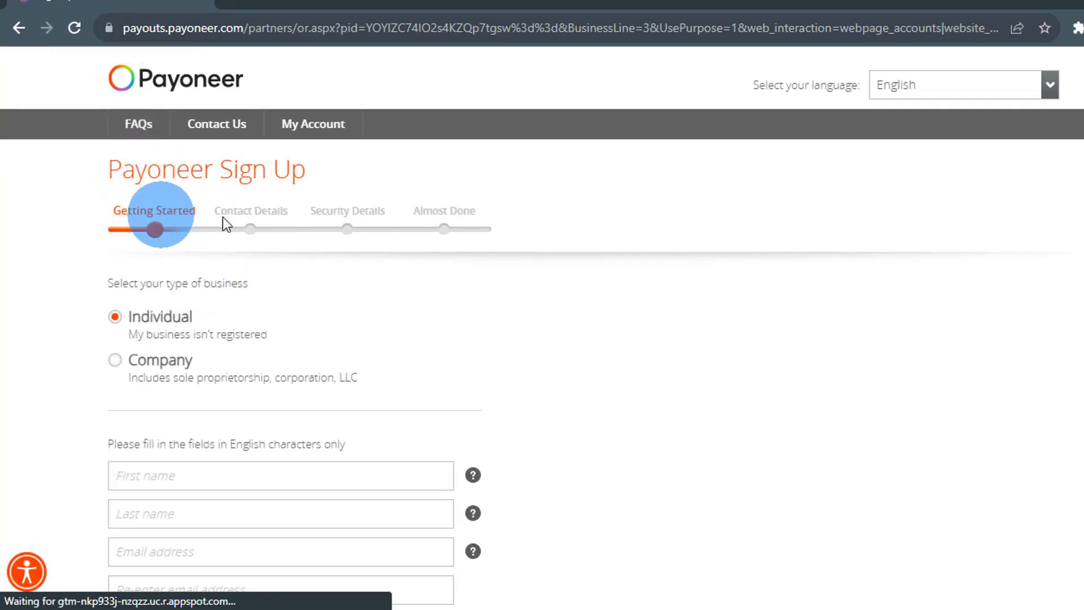
scroll(214, 503, "down", 3)
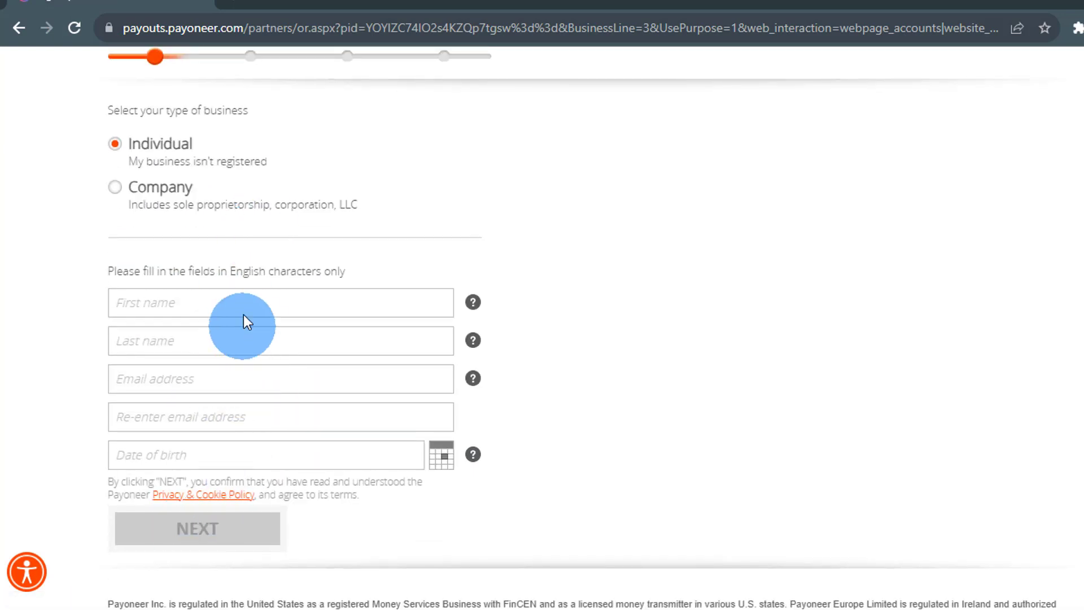
scroll(243, 406, "down", 1)
scroll(215, 293, "up", 5)
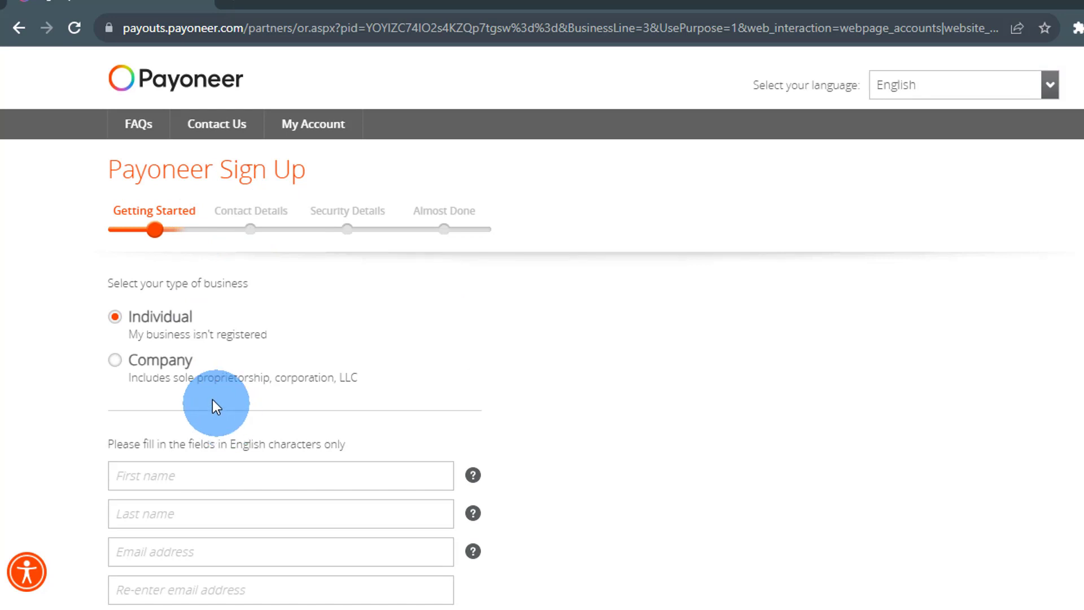
scroll(218, 416, "down", 3)
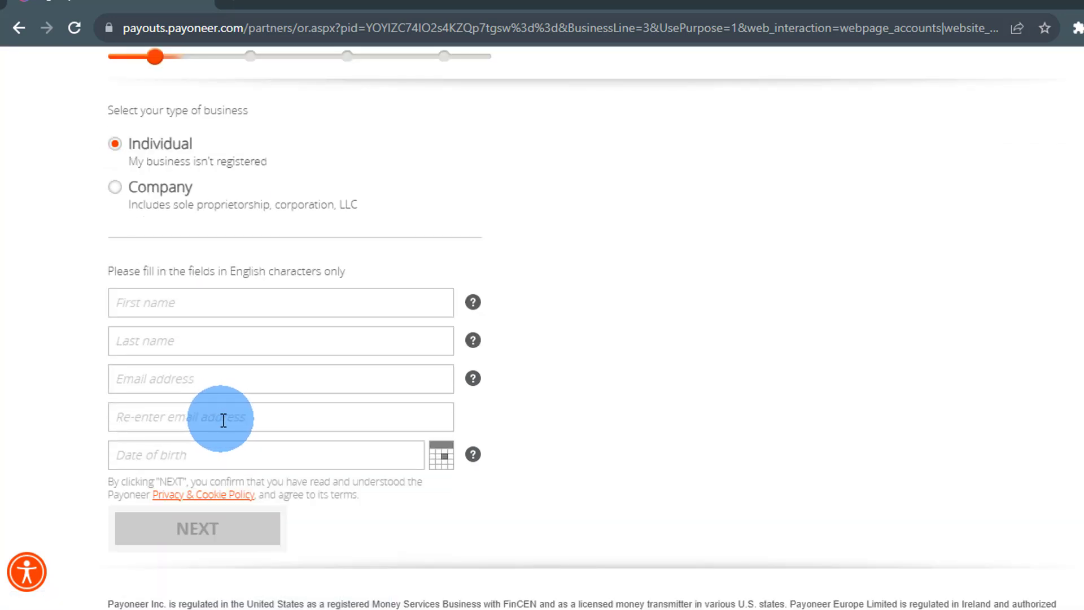
mouse_move(474, 378)
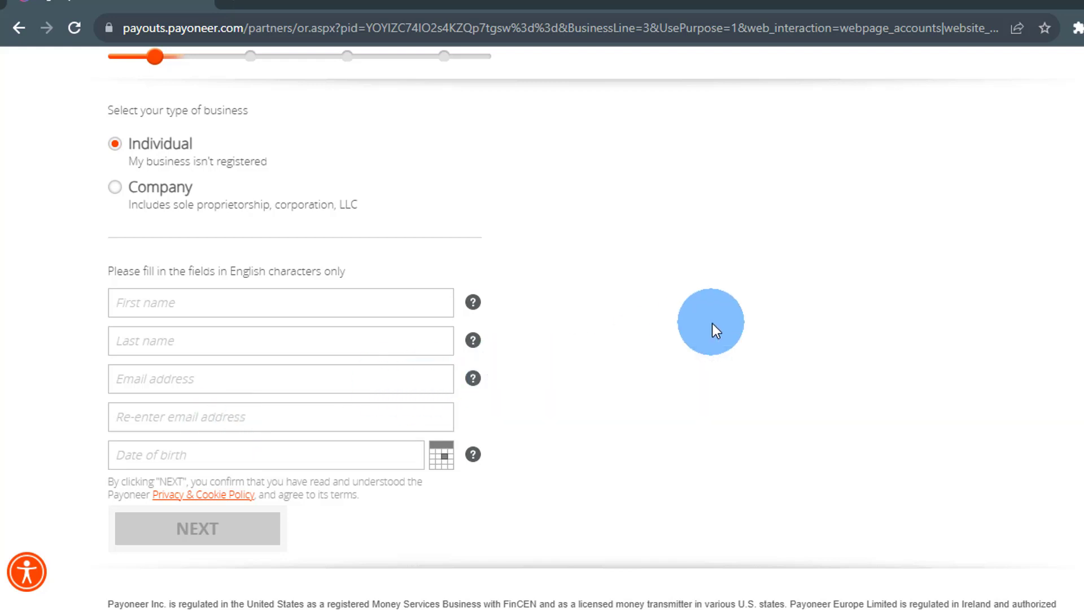
scroll(712, 308, "up", 2)
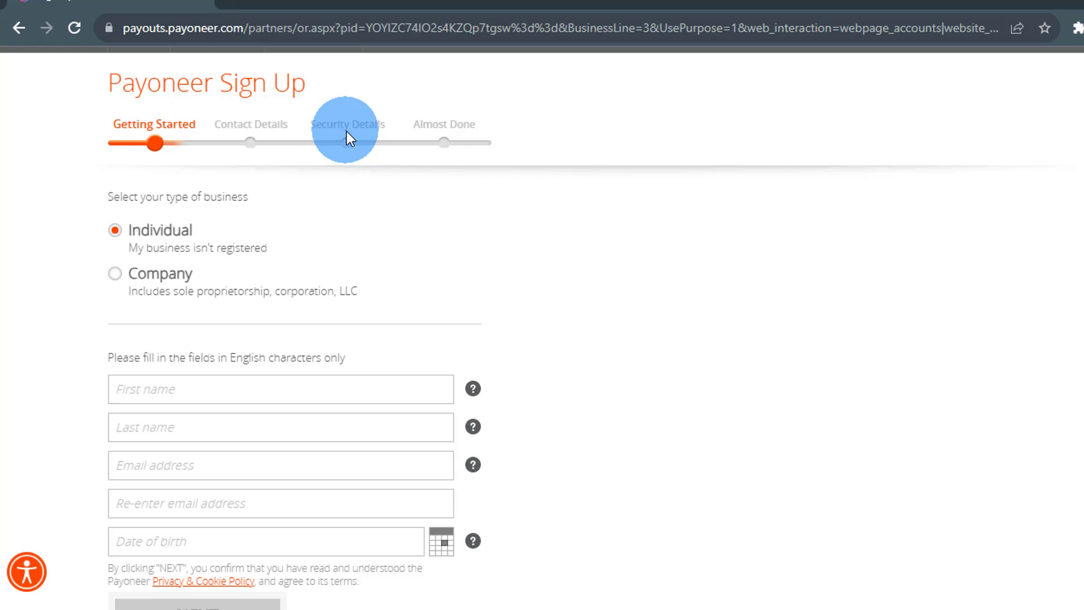
- Search Google for "crdb swift code" in a new tab and copy CRDB Bank's 8-character SWIFT code
left_click(229, 3)
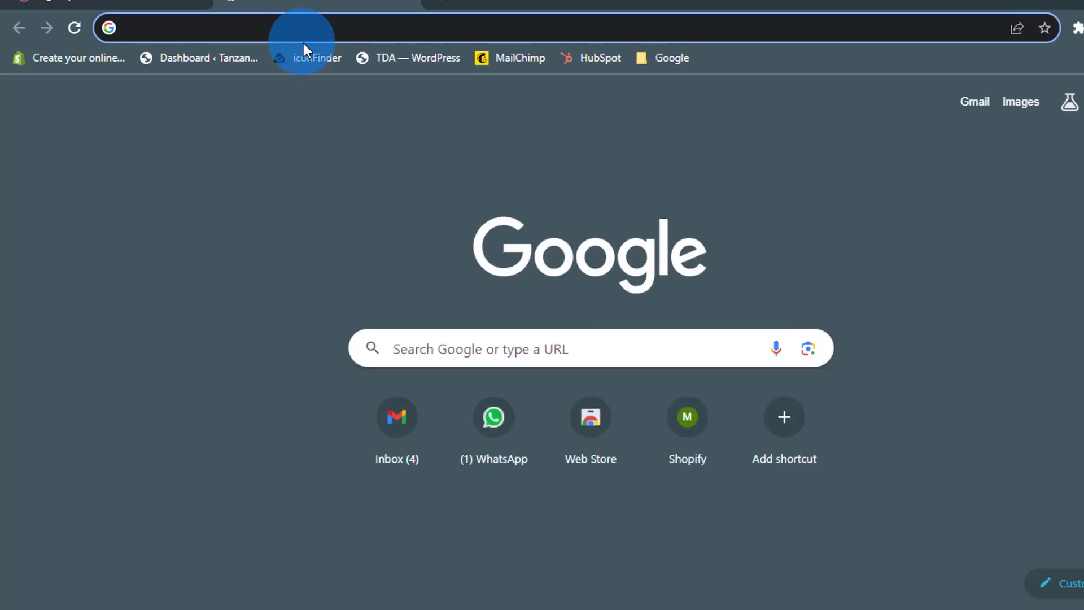
type("crdb swift")
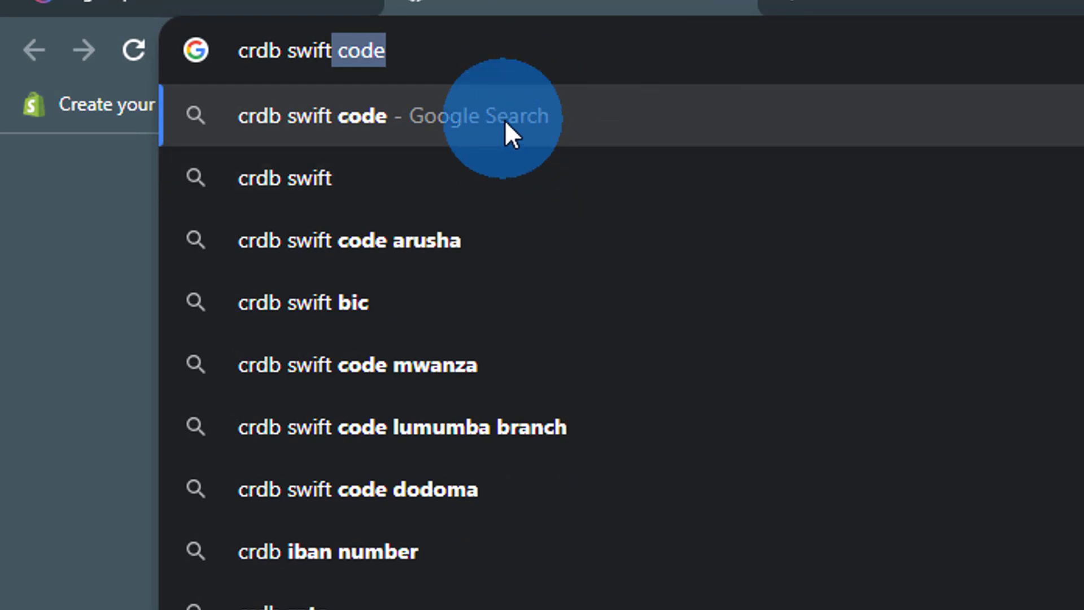
left_click(505, 119)
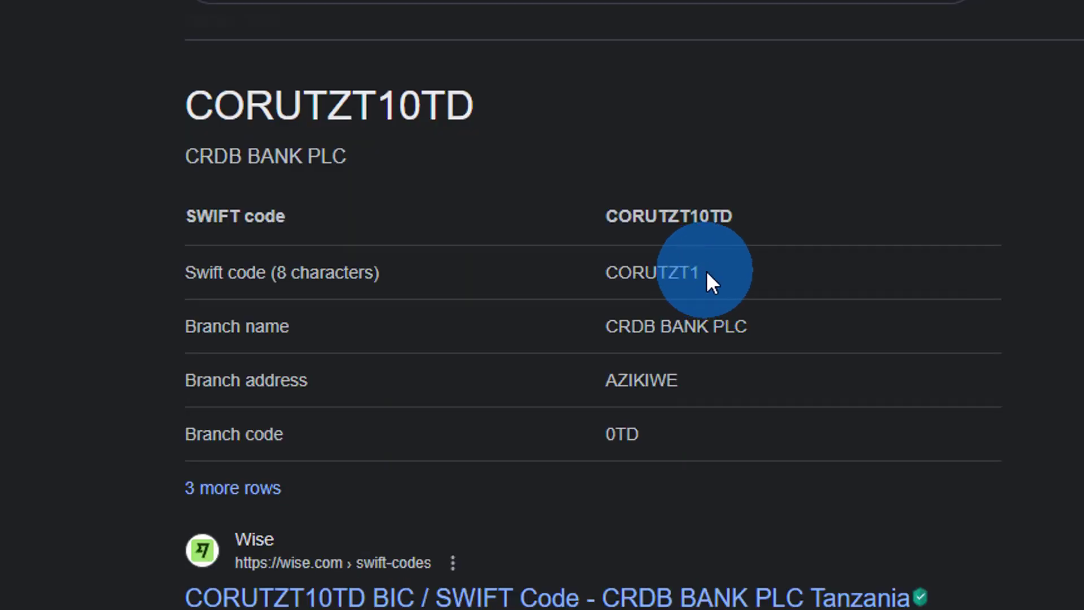
left_click_drag(703, 273, 636, 269)
right_click(637, 270)
left_click(685, 286)
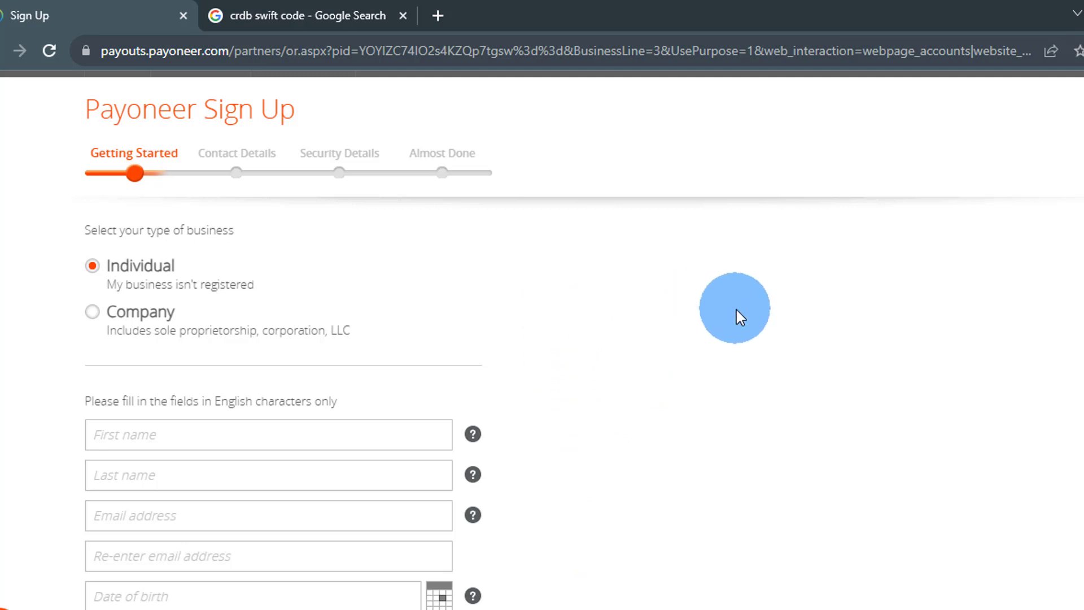
scroll(734, 324, "down", 2)
scroll(732, 327, "down", 2)
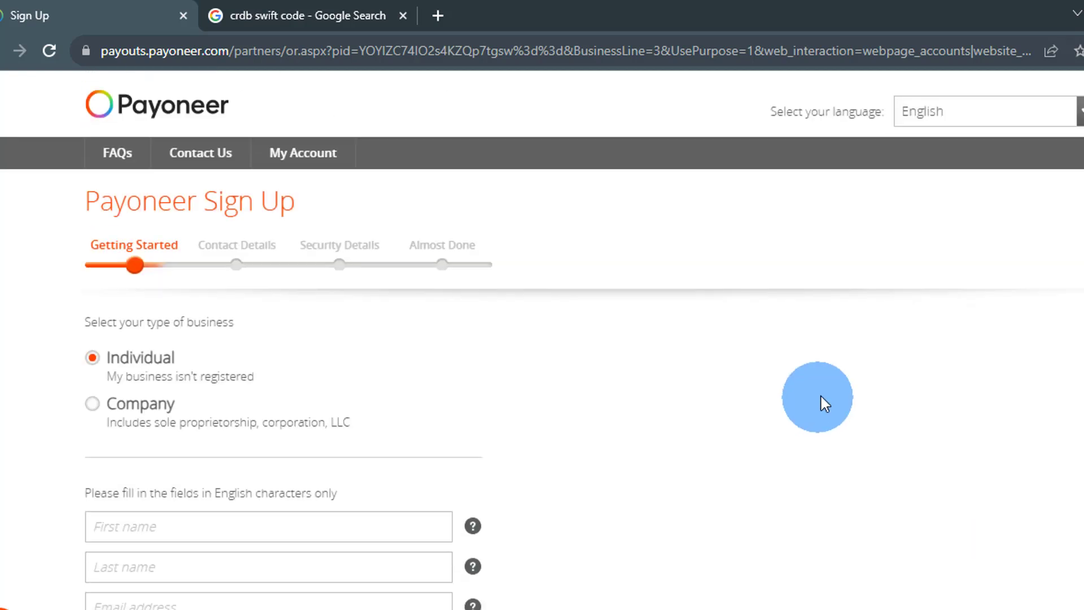
scroll(824, 396, "up", 5)
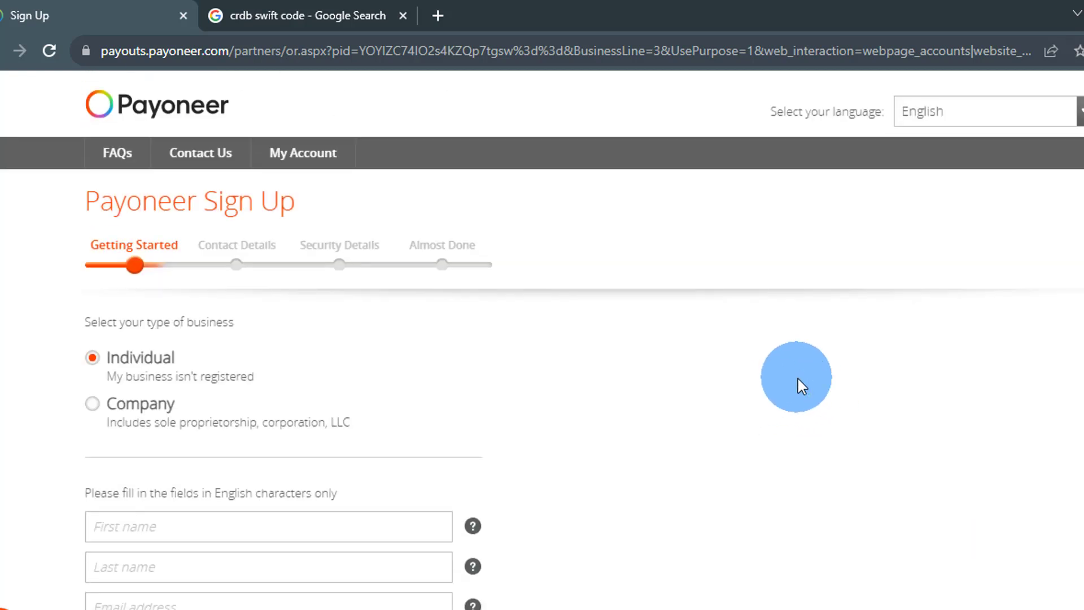